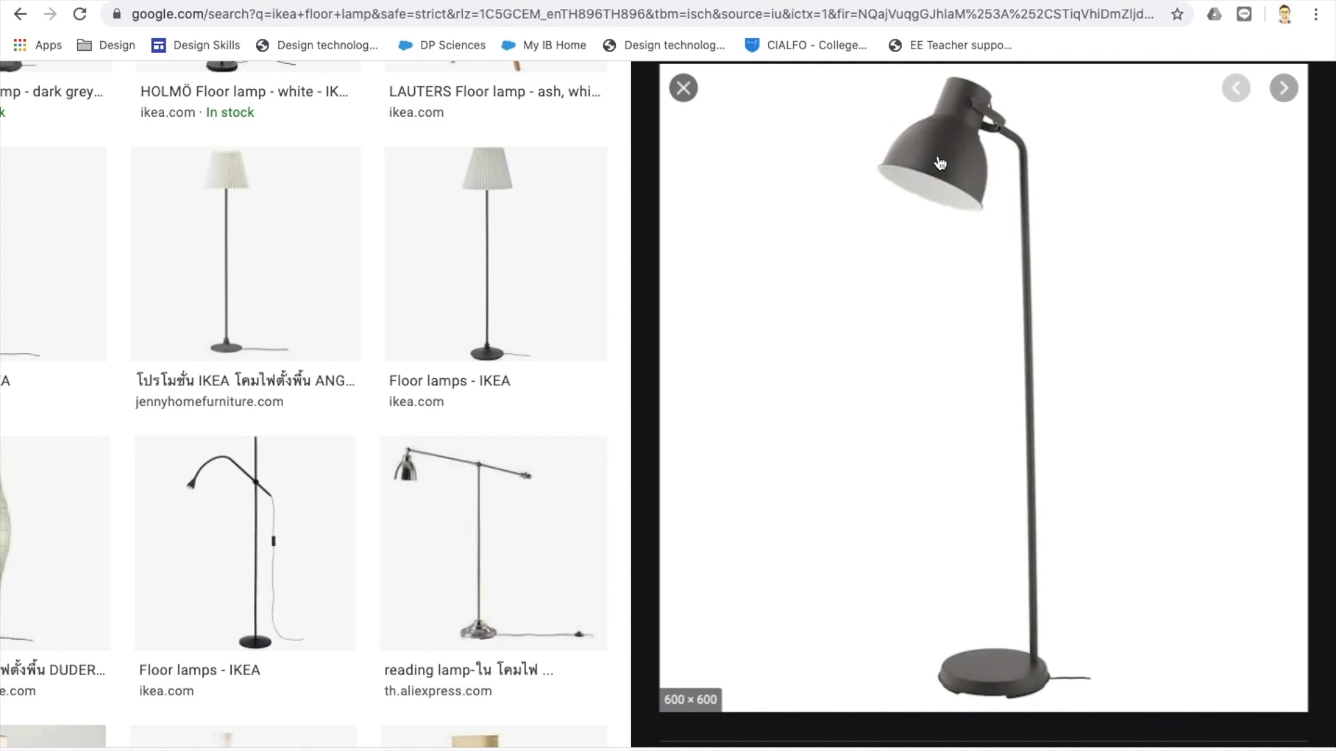
- Switch to Fusion 360 and sketch a 345 mm diameter circle centred on the origin on the horizontal plane, finishing the sketch
key("ctrl+Left")
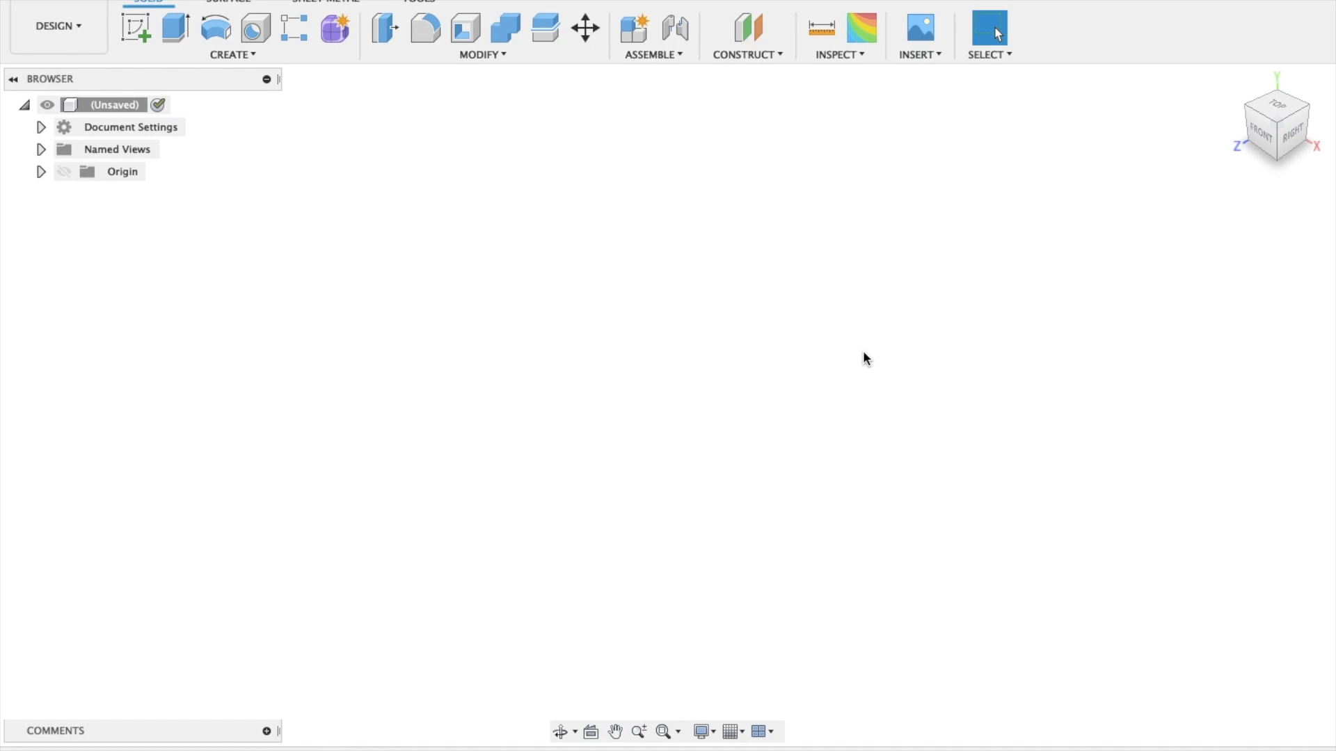
key("ctrl+Right")
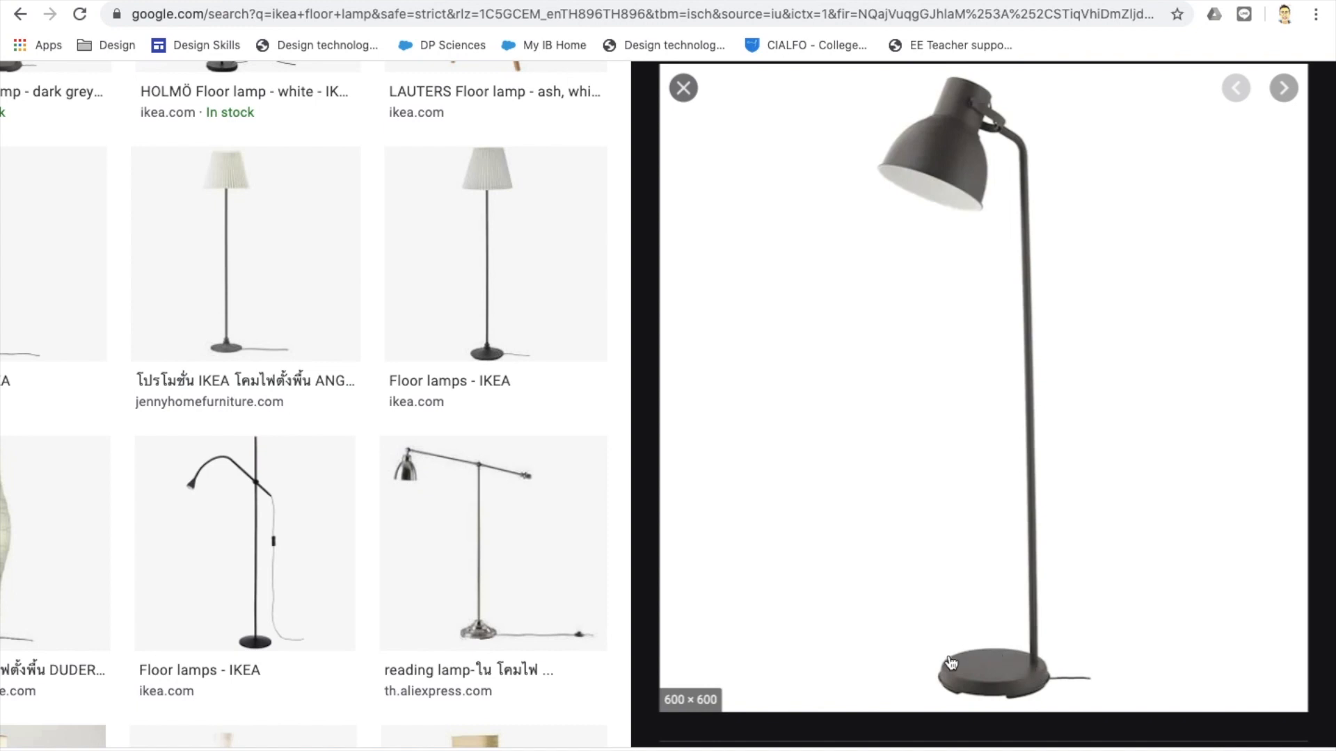
key("ctrl+Left")
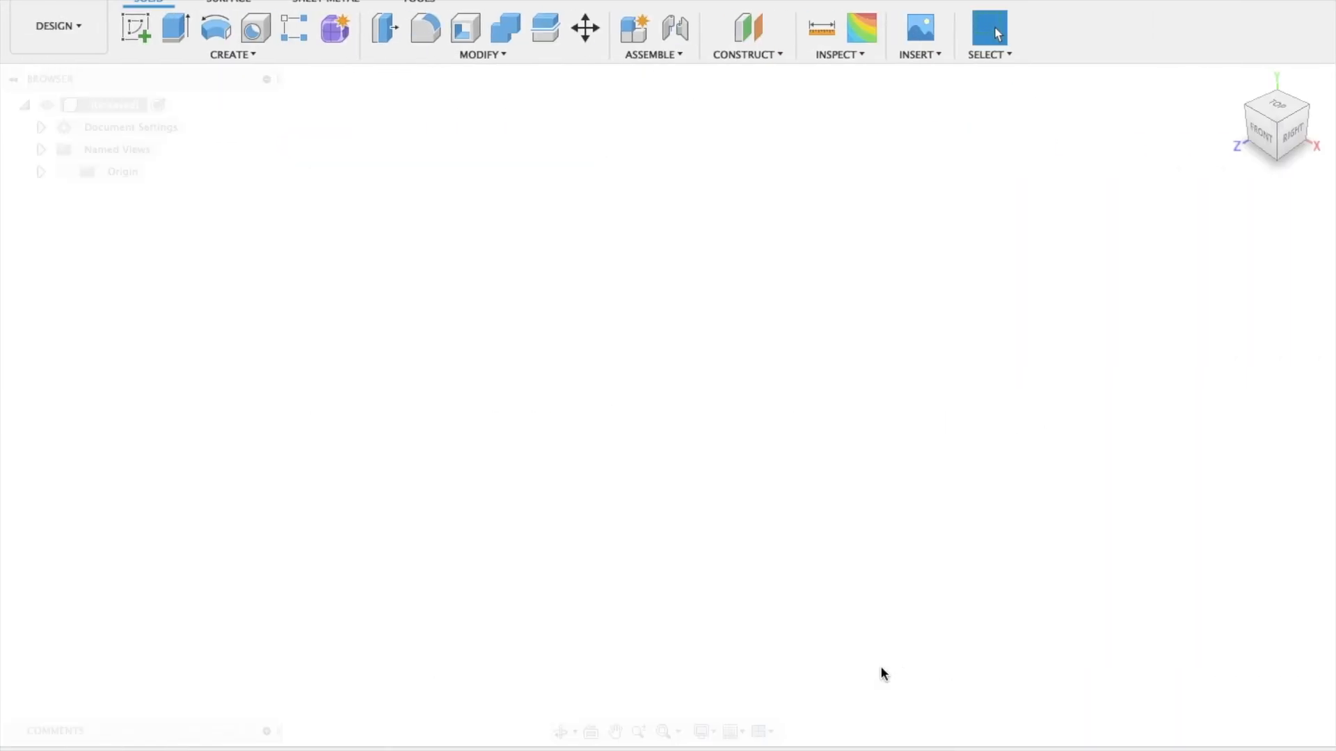
left_click(135, 27)
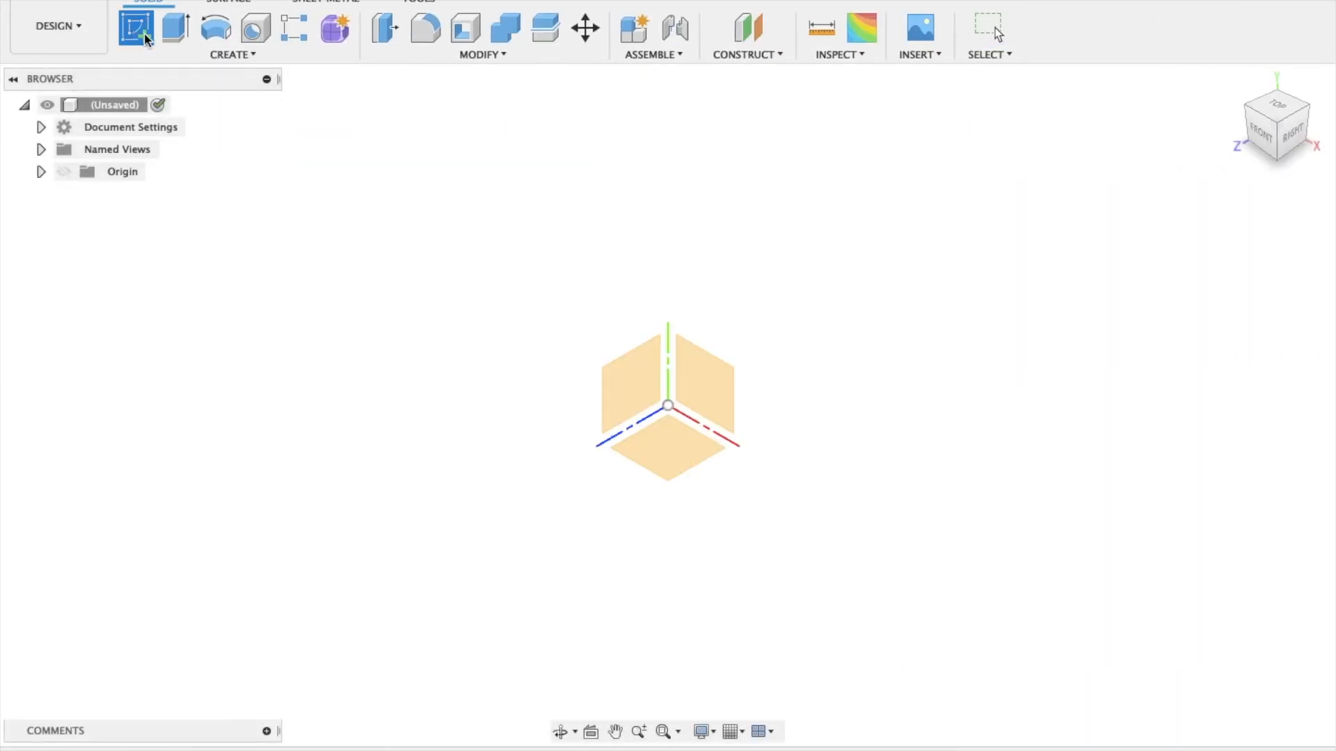
left_click(692, 457)
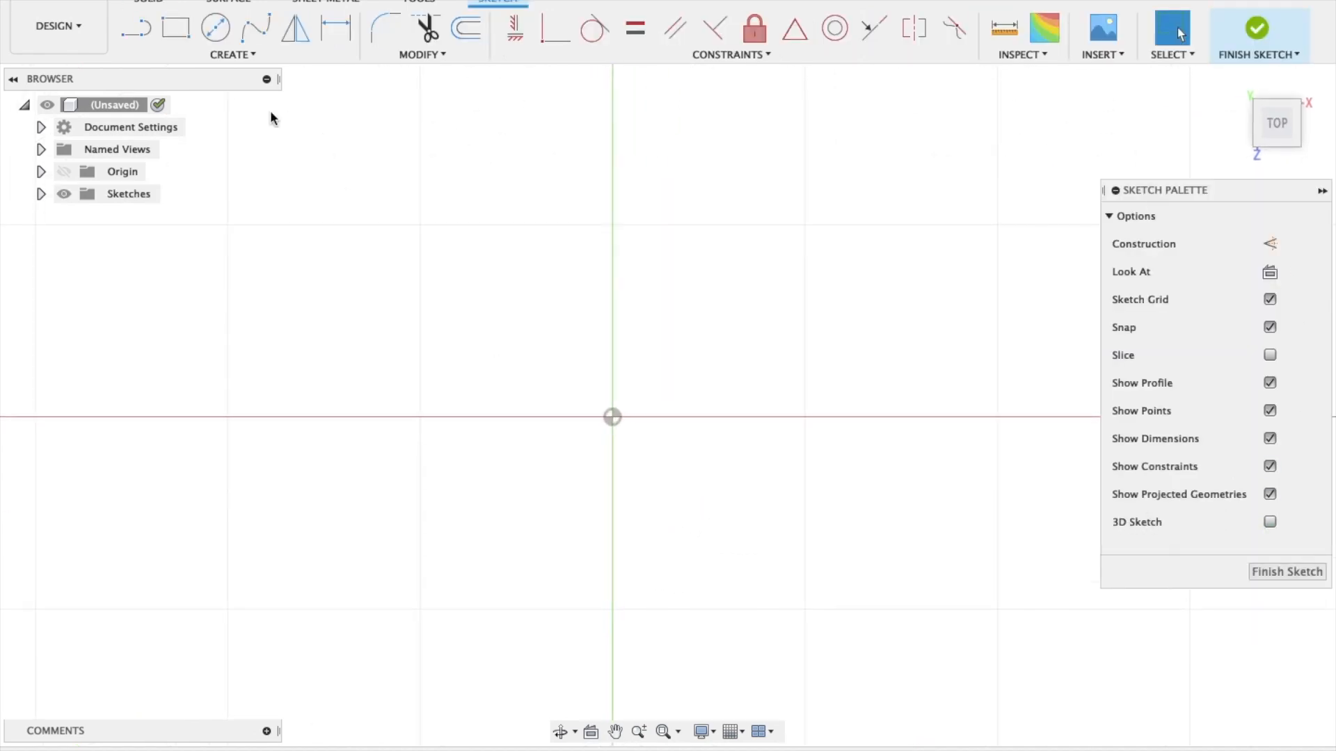
left_click(216, 28)
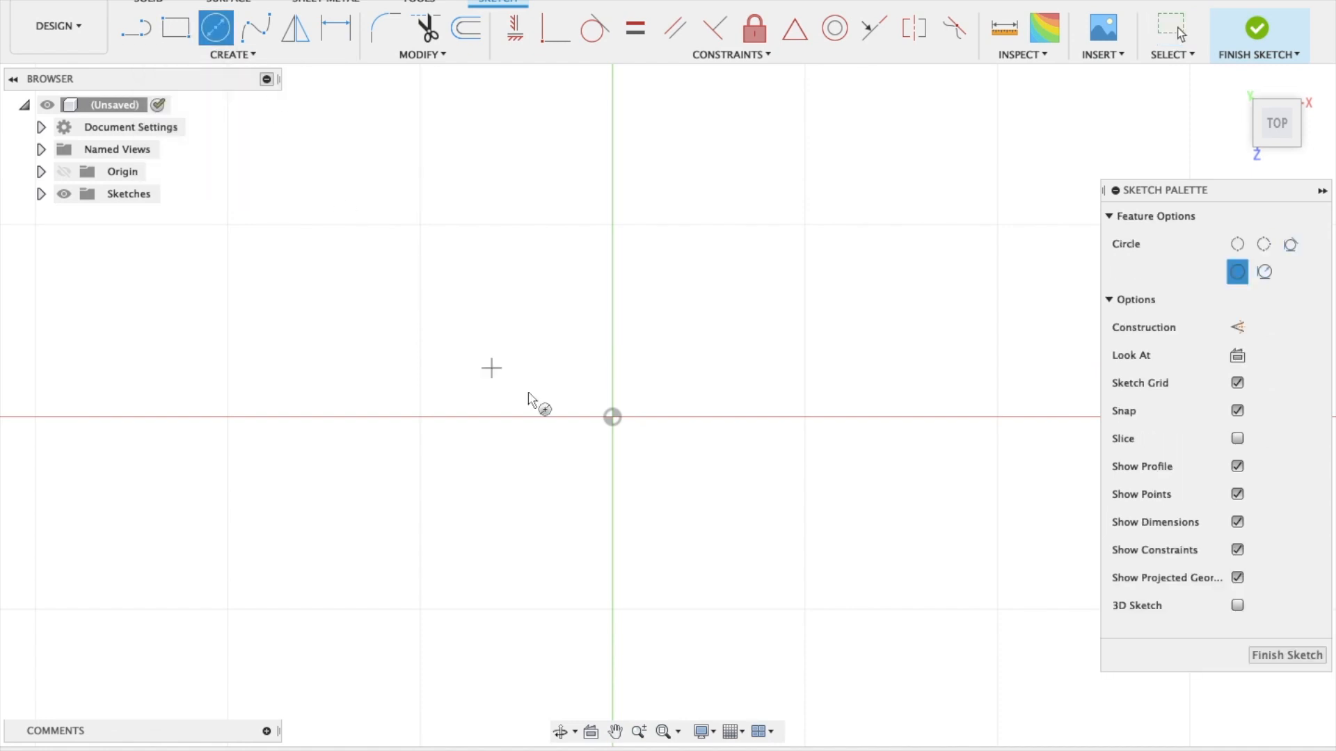
left_click(613, 417)
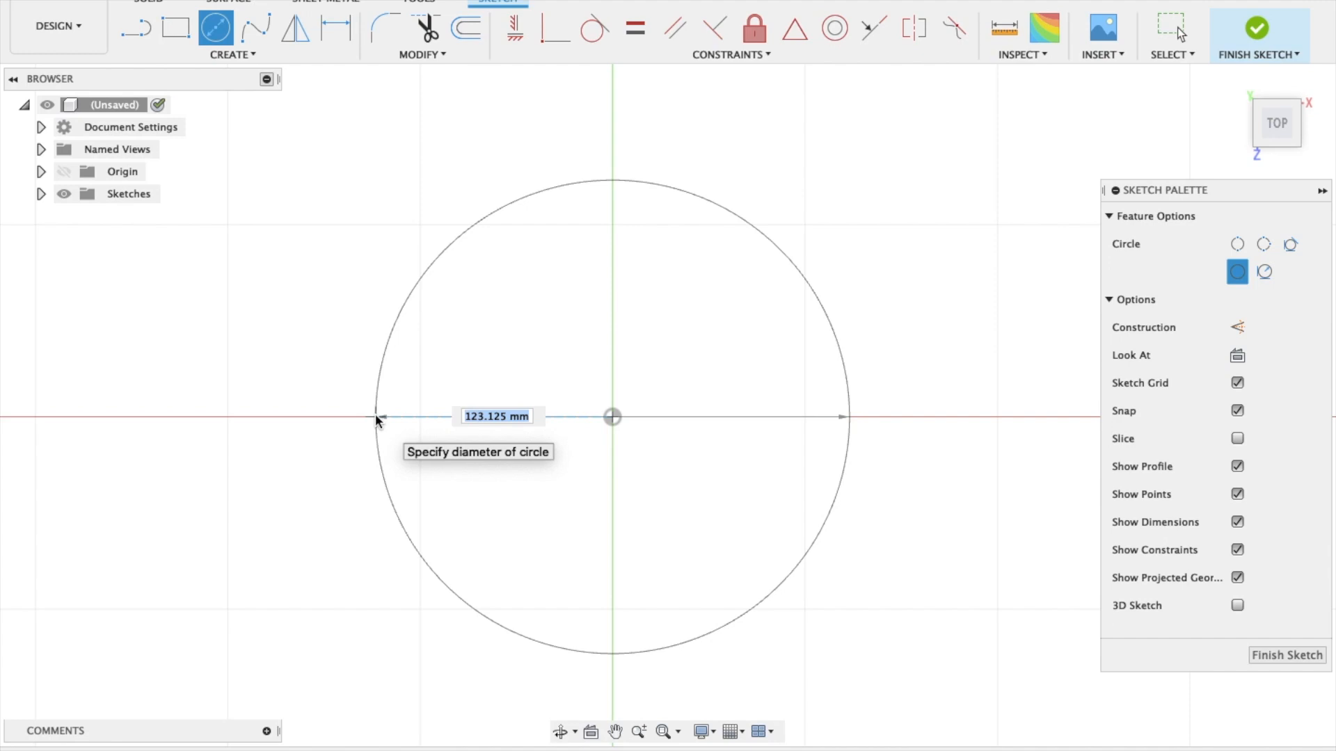
type("345")
key("Return")
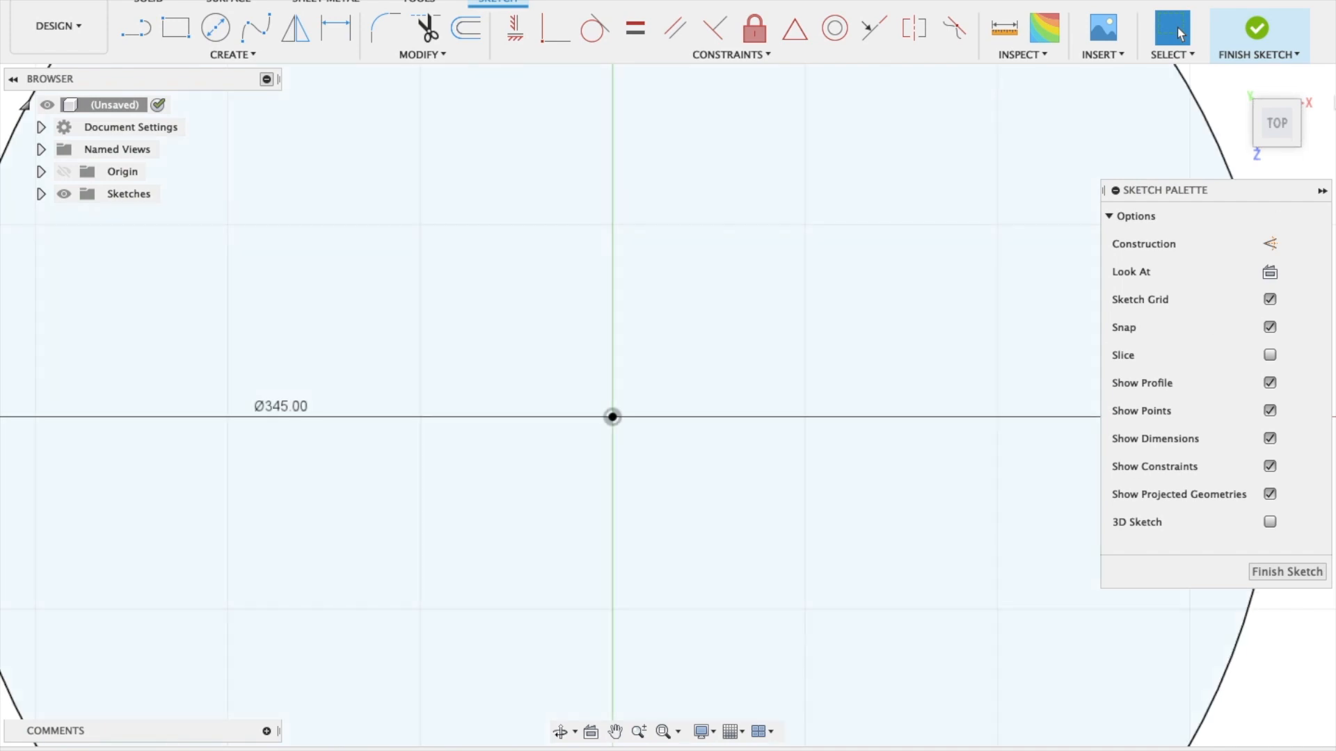
mouse_move(1246, 76)
left_click(1233, 82)
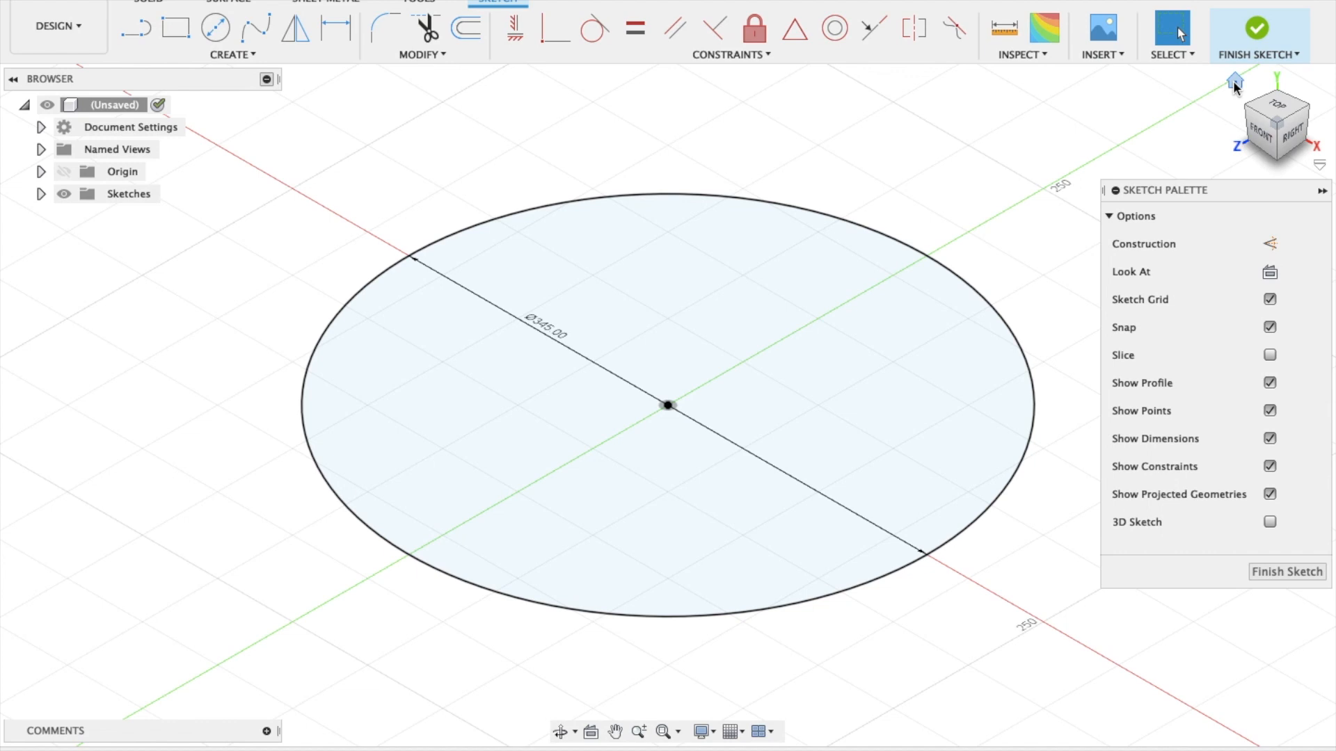
left_click(1287, 571)
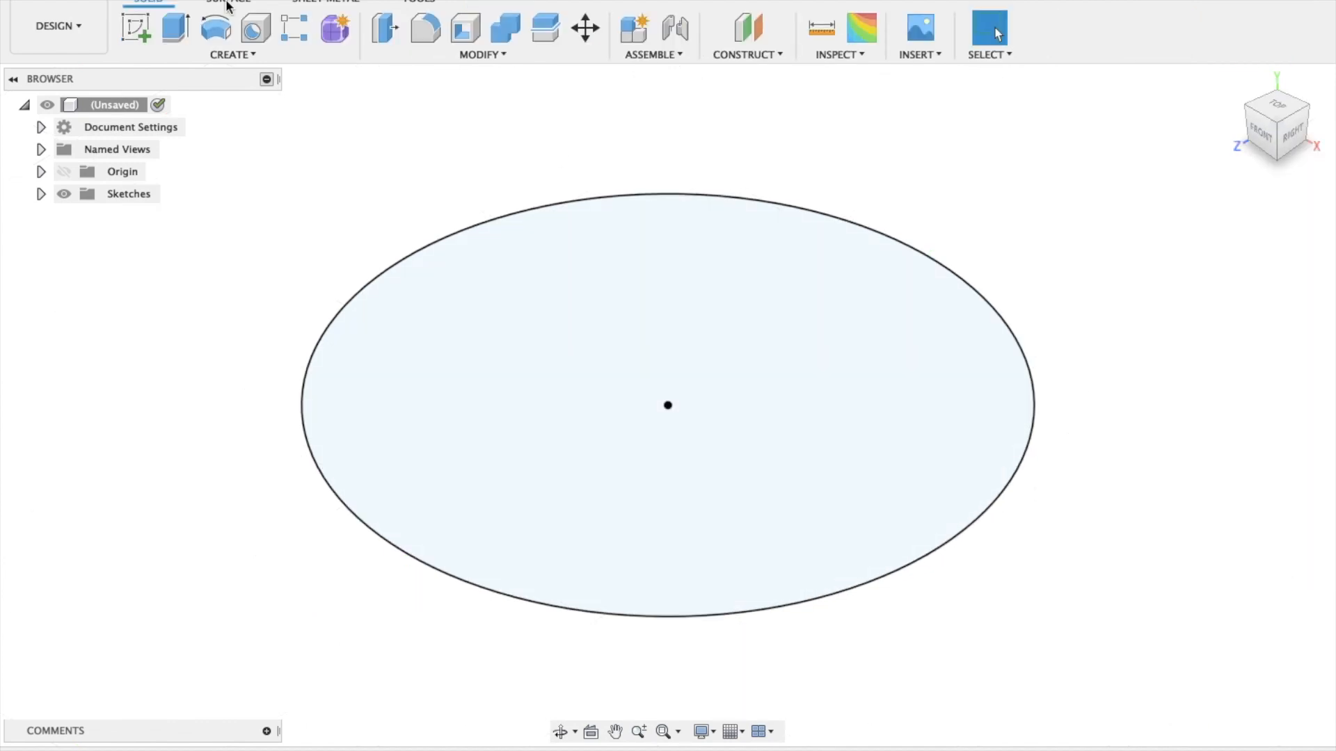
- Extrude the 345 mm circle upward by 5 mm as a new body
left_click(175, 28)
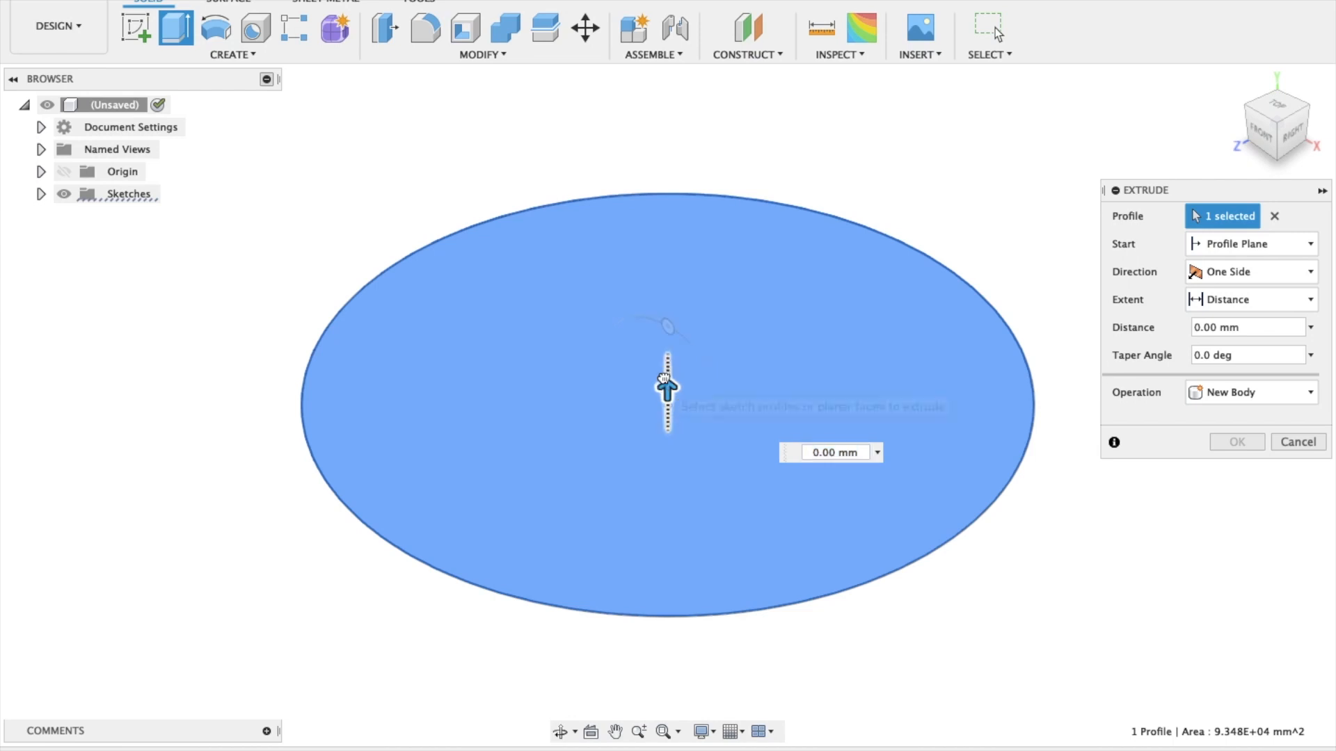
left_click_drag(665, 380, 667, 378)
type("10")
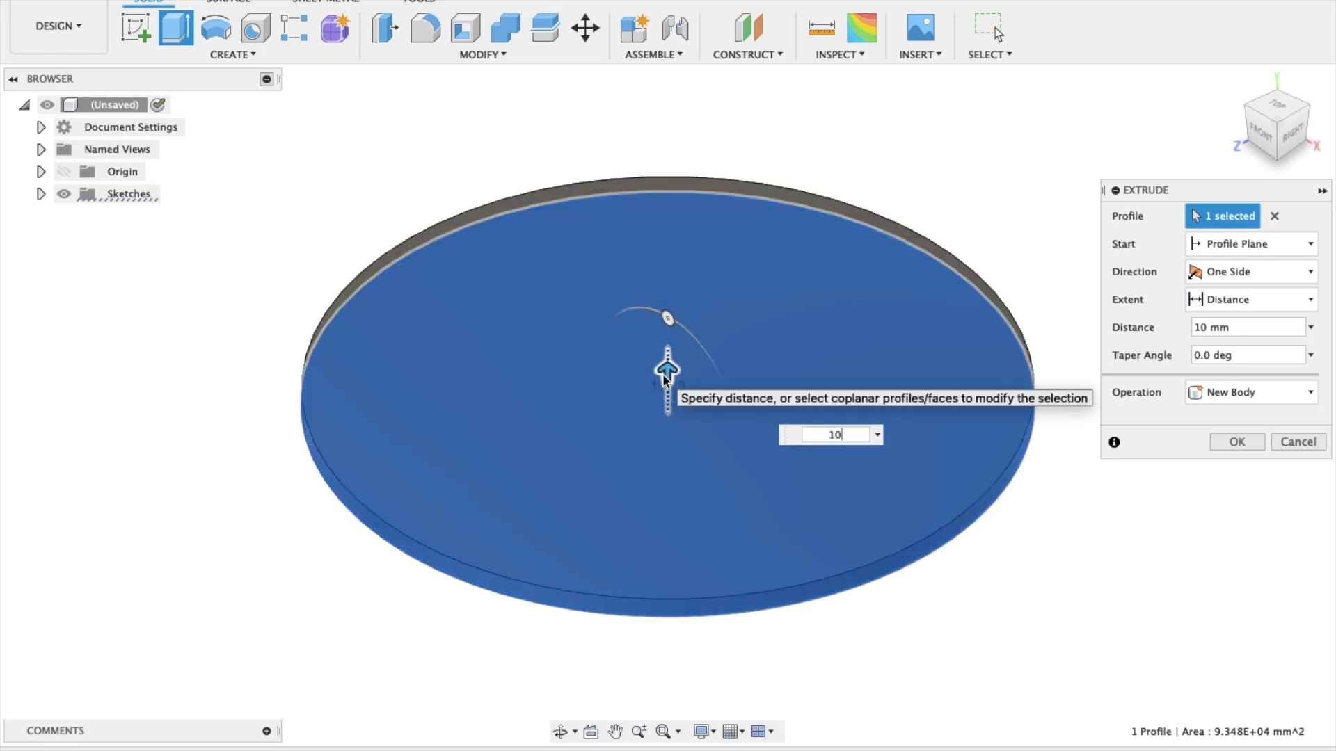
key("BackSpace")
type("5")
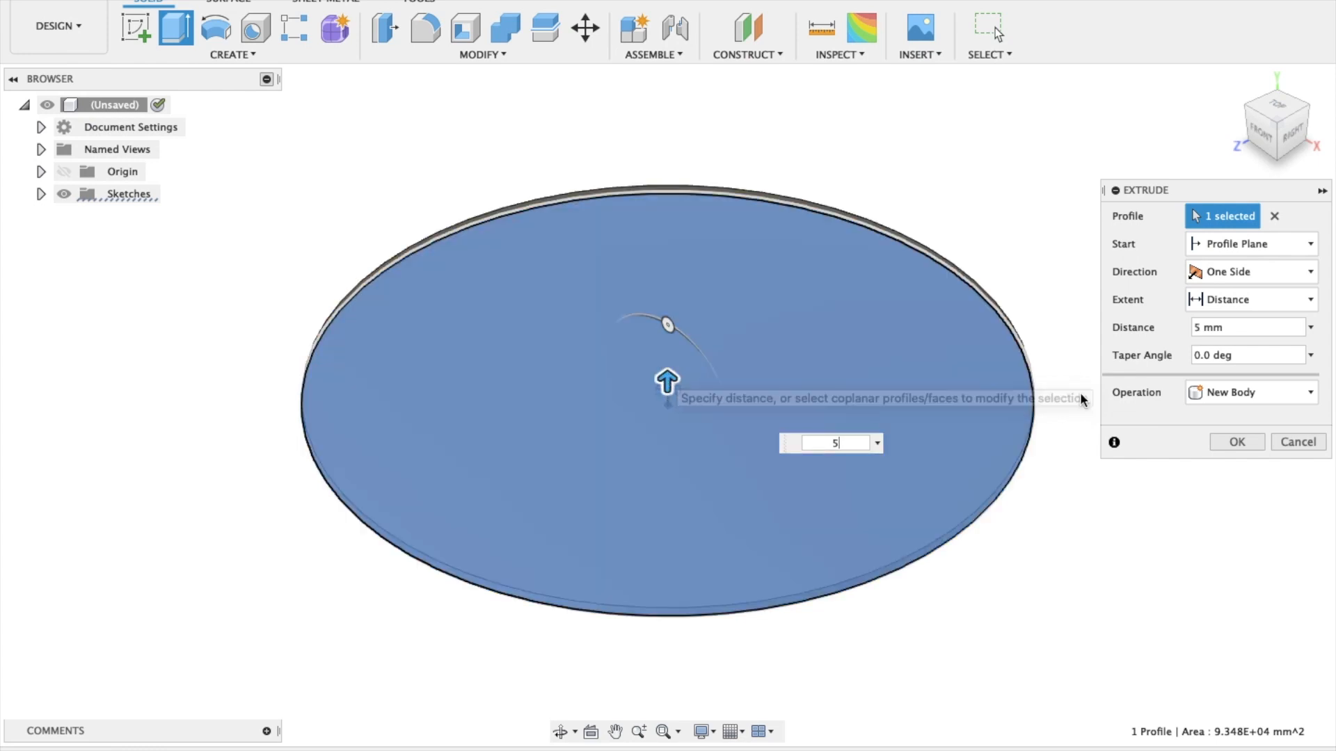
left_click(1228, 443)
- Sketch a 335 mm diameter circle centred on the disc's top face and finish the sketch
left_click(136, 28)
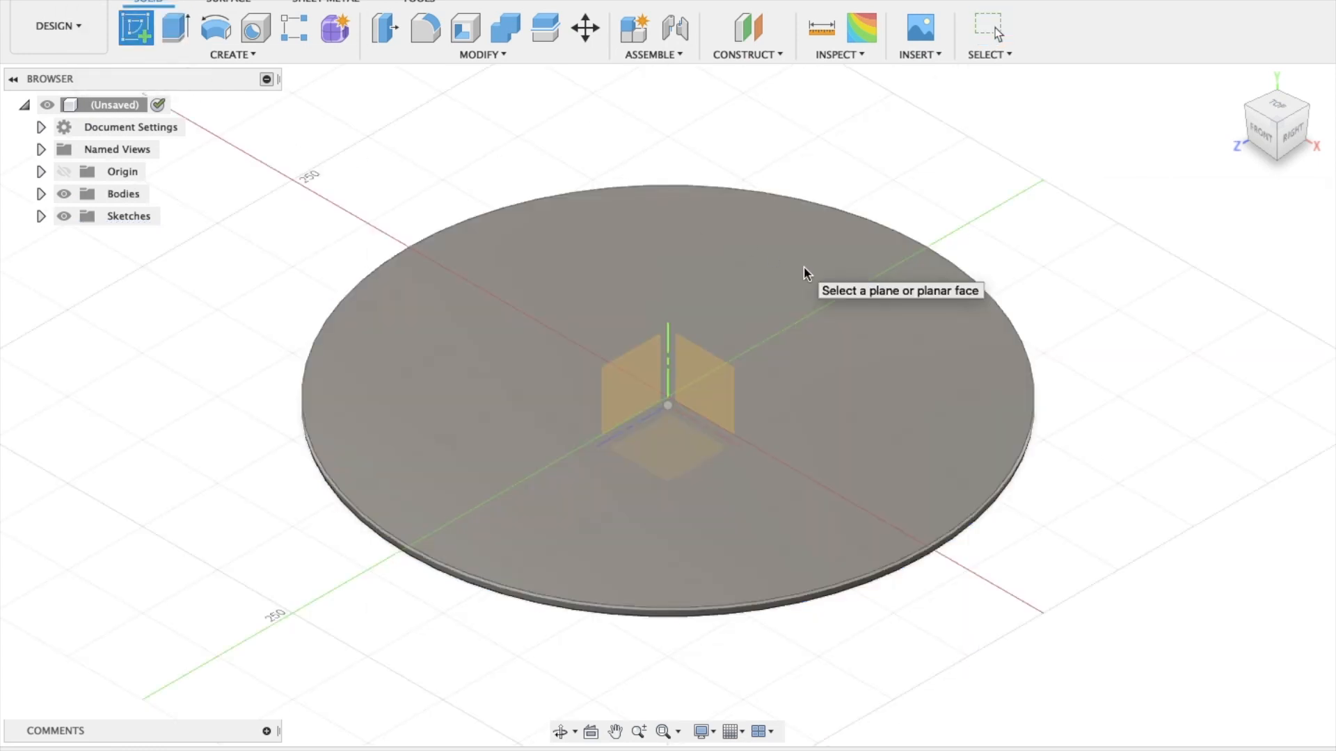
left_click(803, 269)
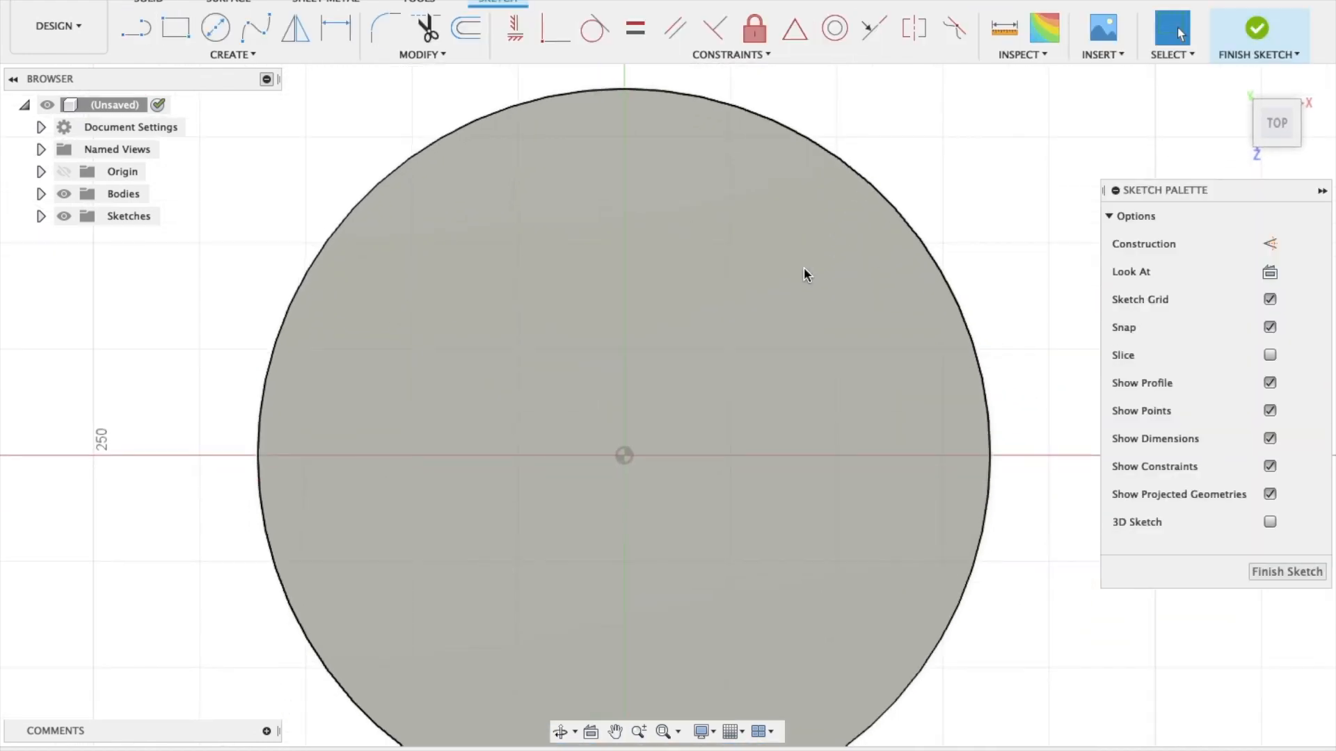
left_click(215, 28)
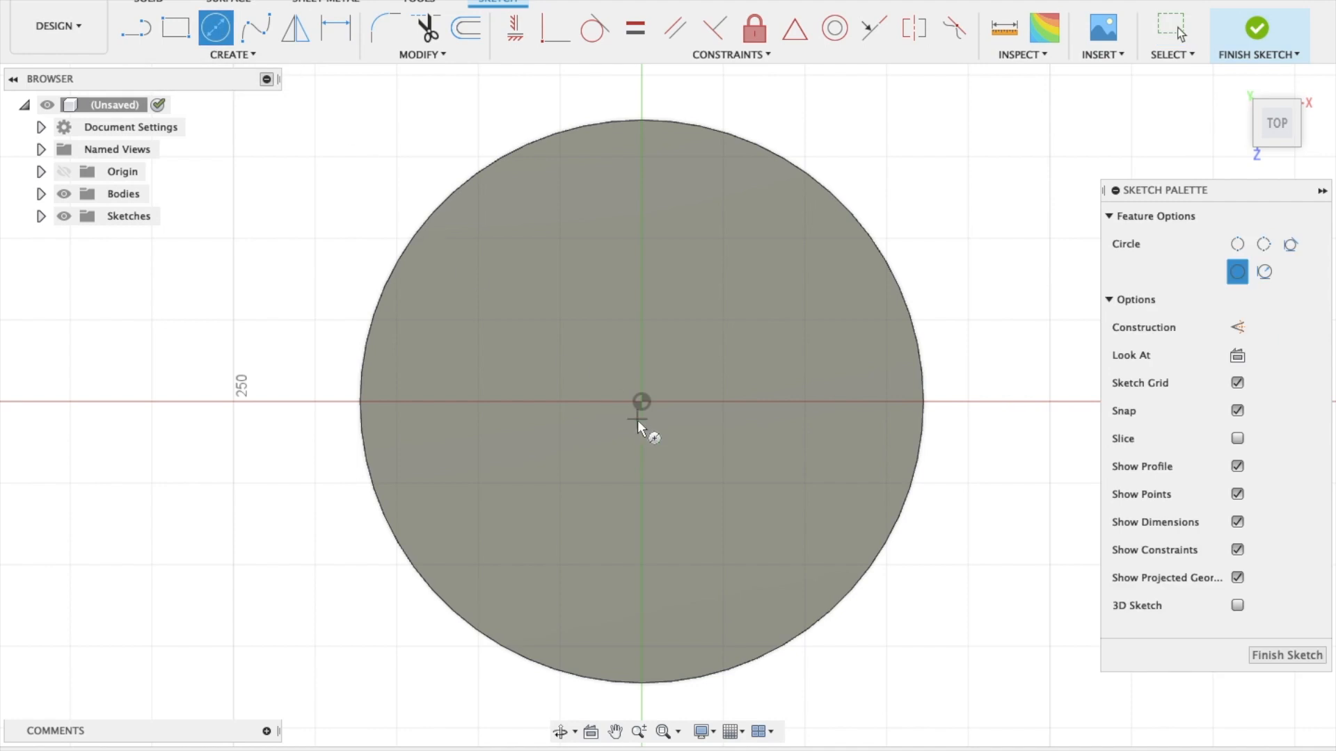
left_click(642, 402)
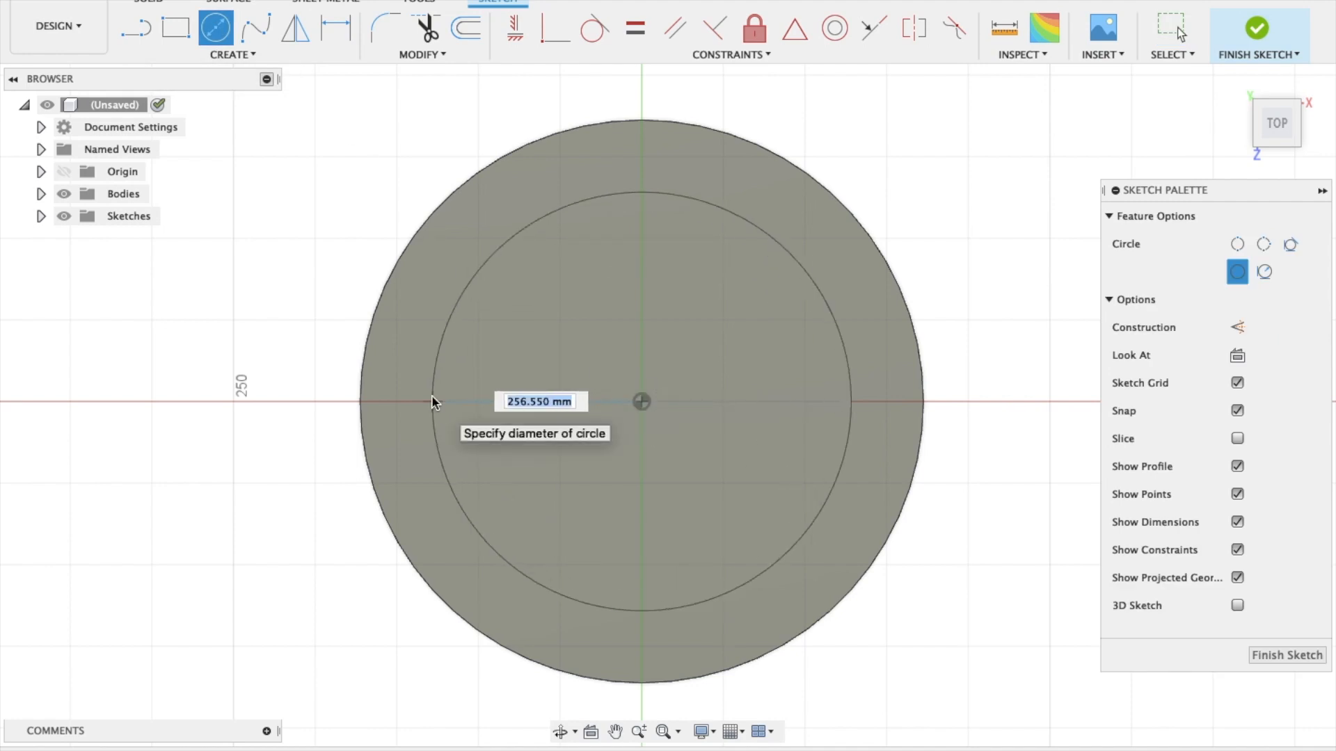
type("335")
key("Tab")
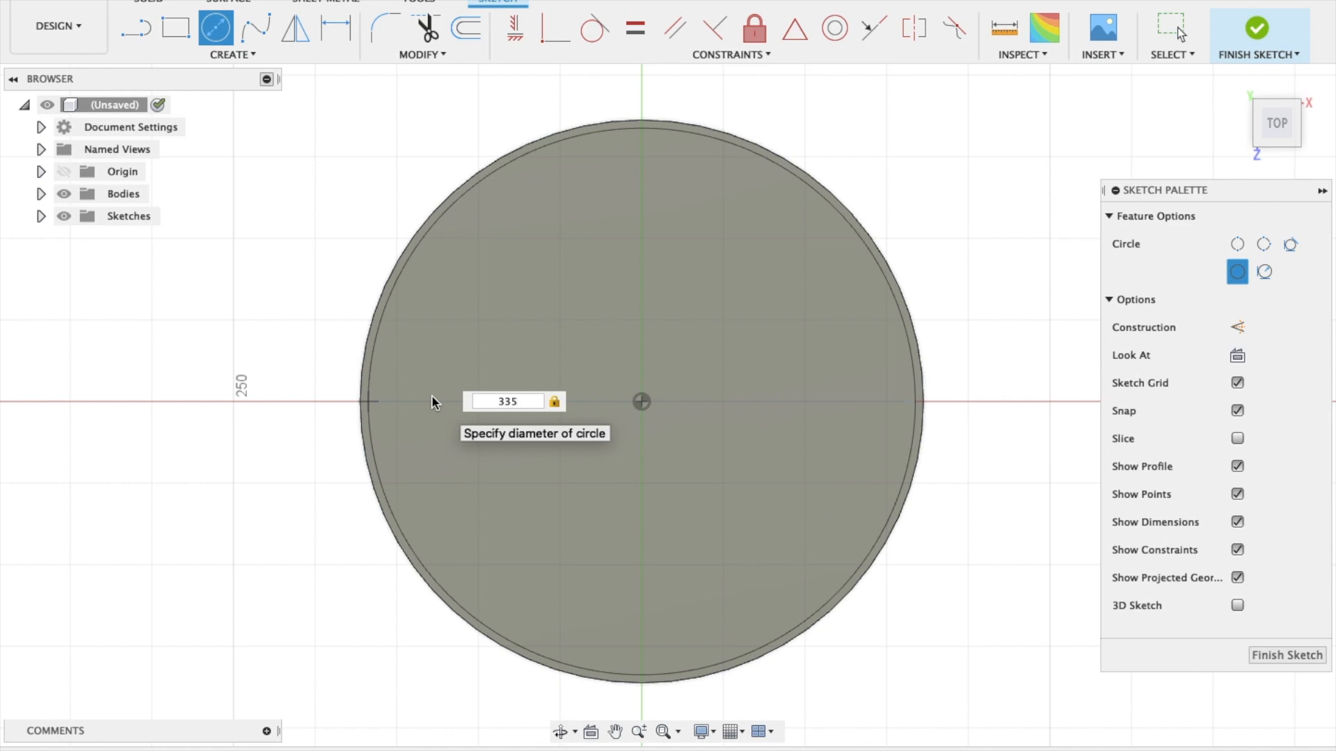
key("Return")
key("Escape")
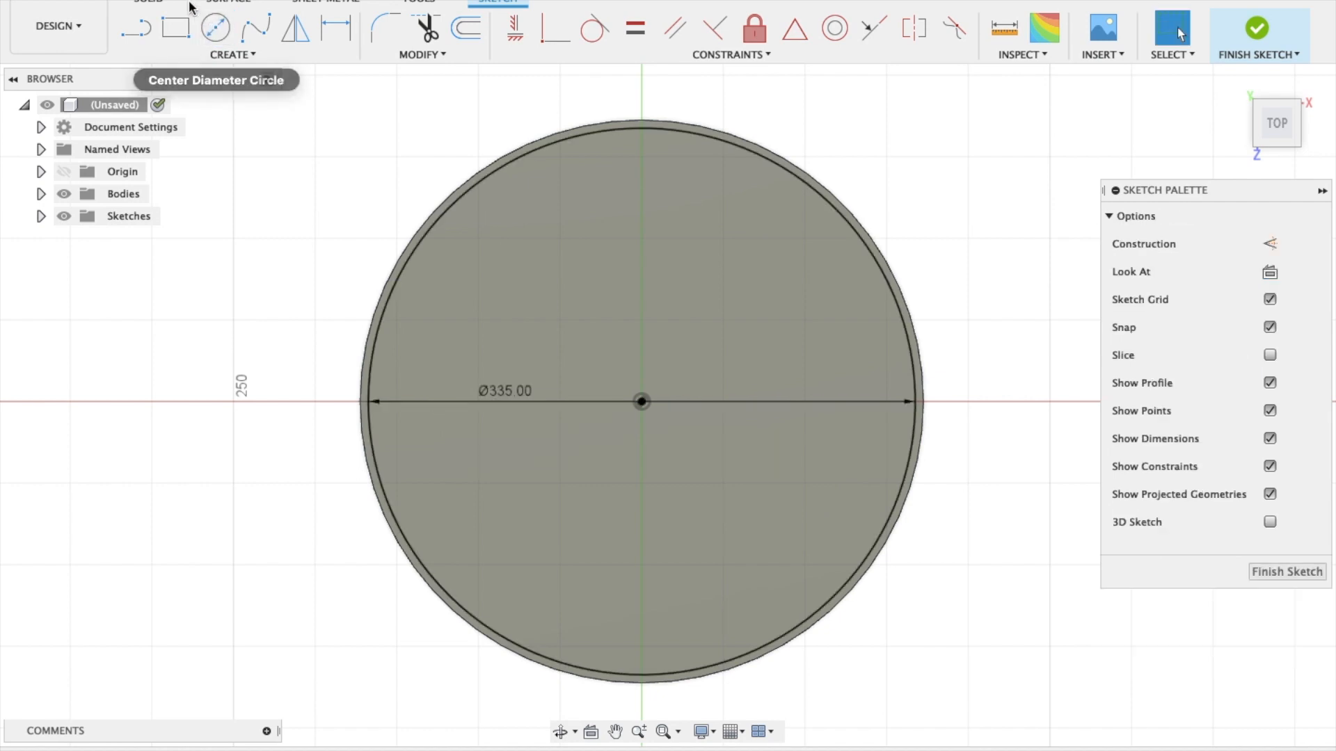
left_click(1256, 31)
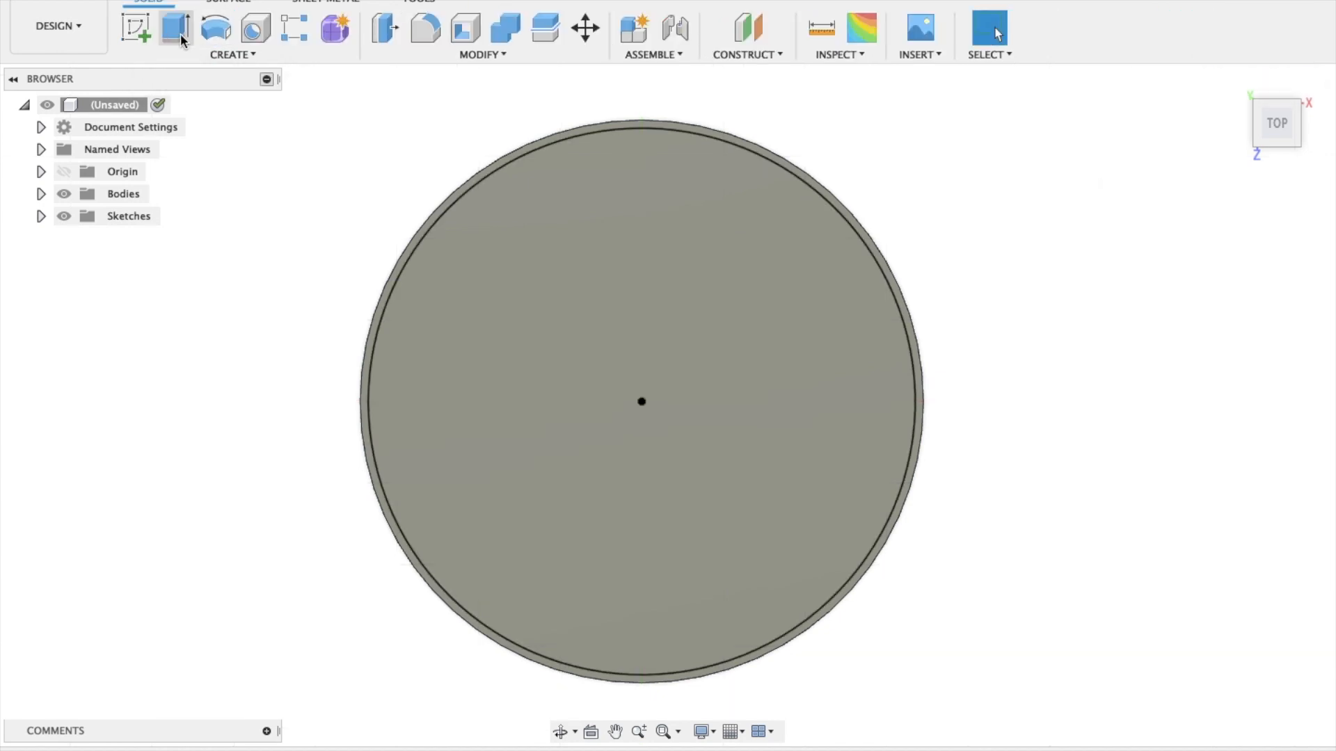
- Extrude the 335 mm circle upward by 30 mm with a -15 deg taper angle, joined to the disc
left_click(175, 34)
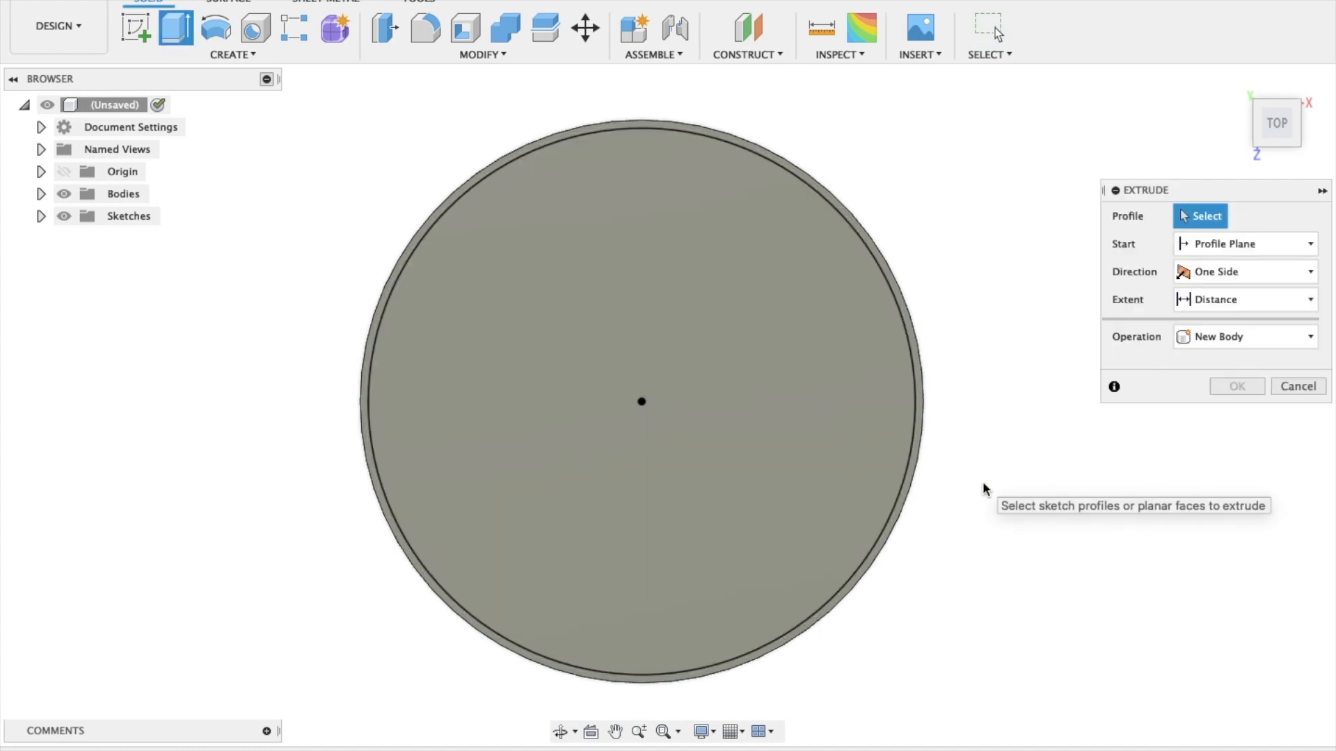
left_click(644, 380)
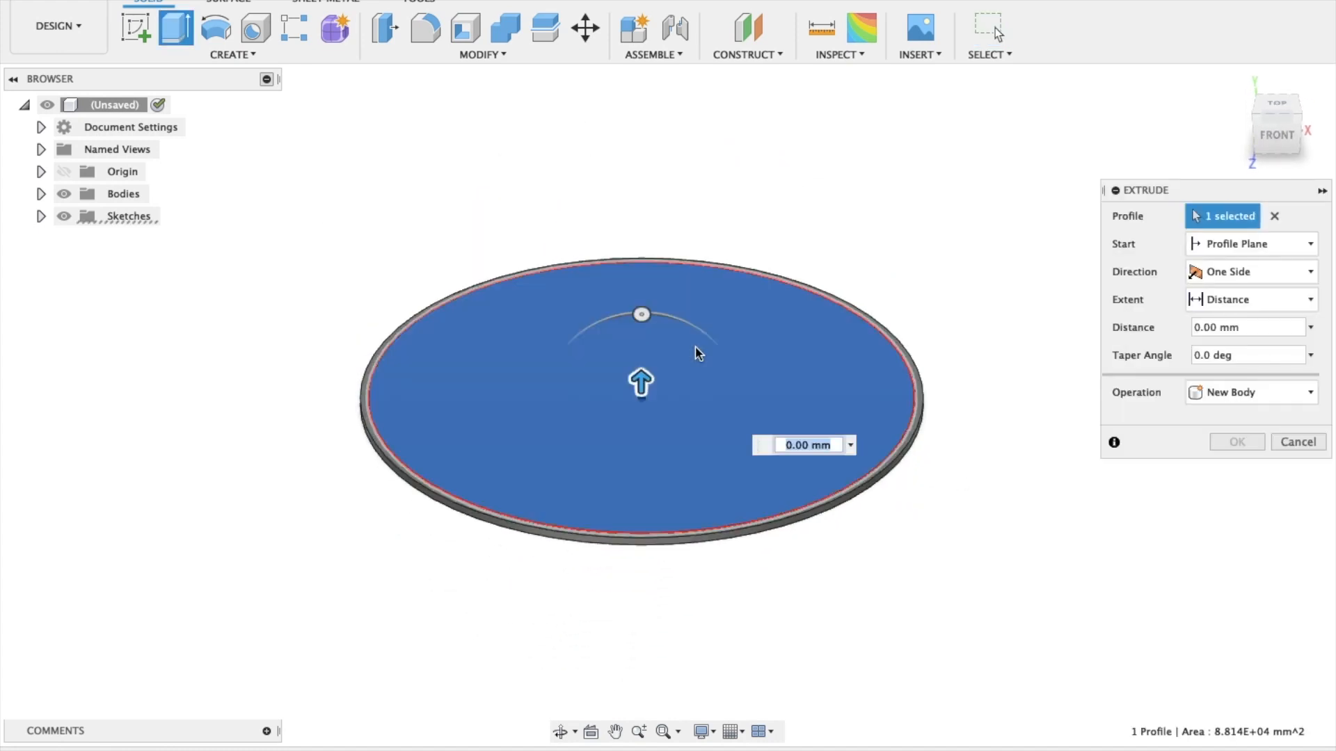
left_click_drag(641, 381, 640, 314)
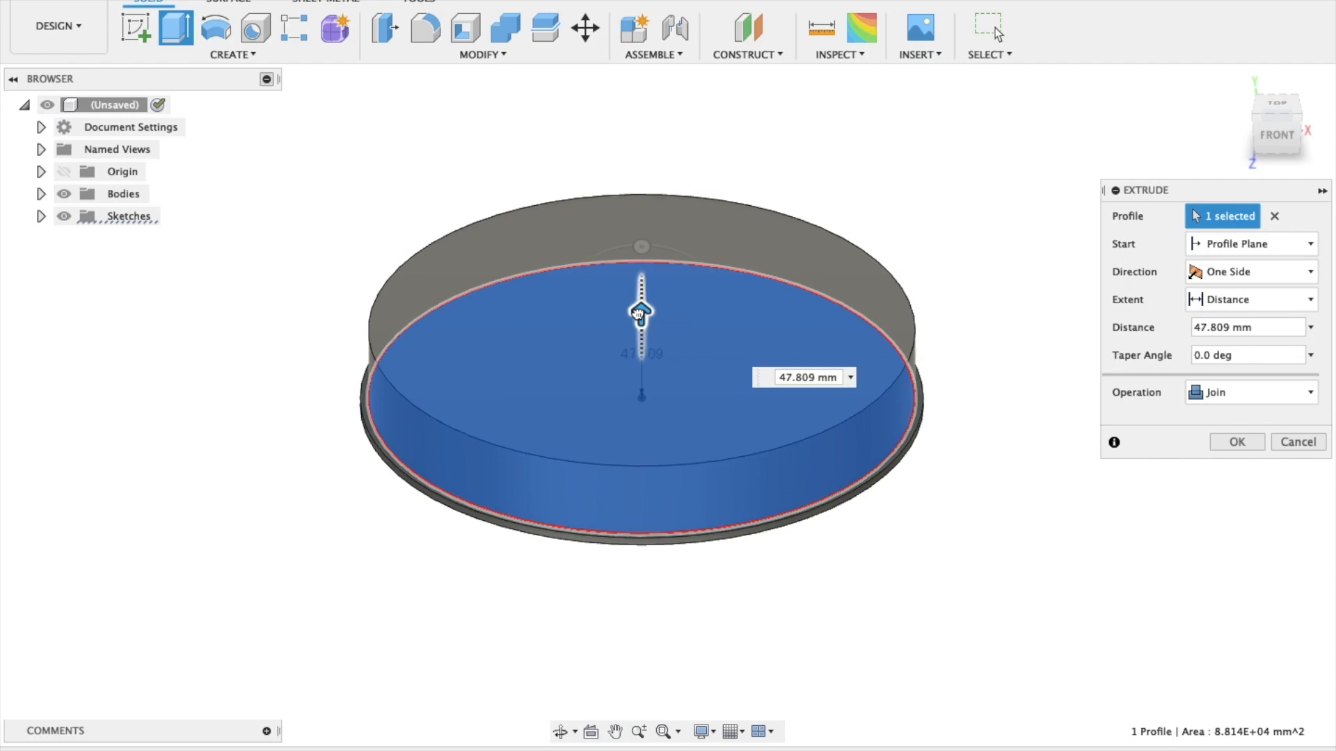
type("30")
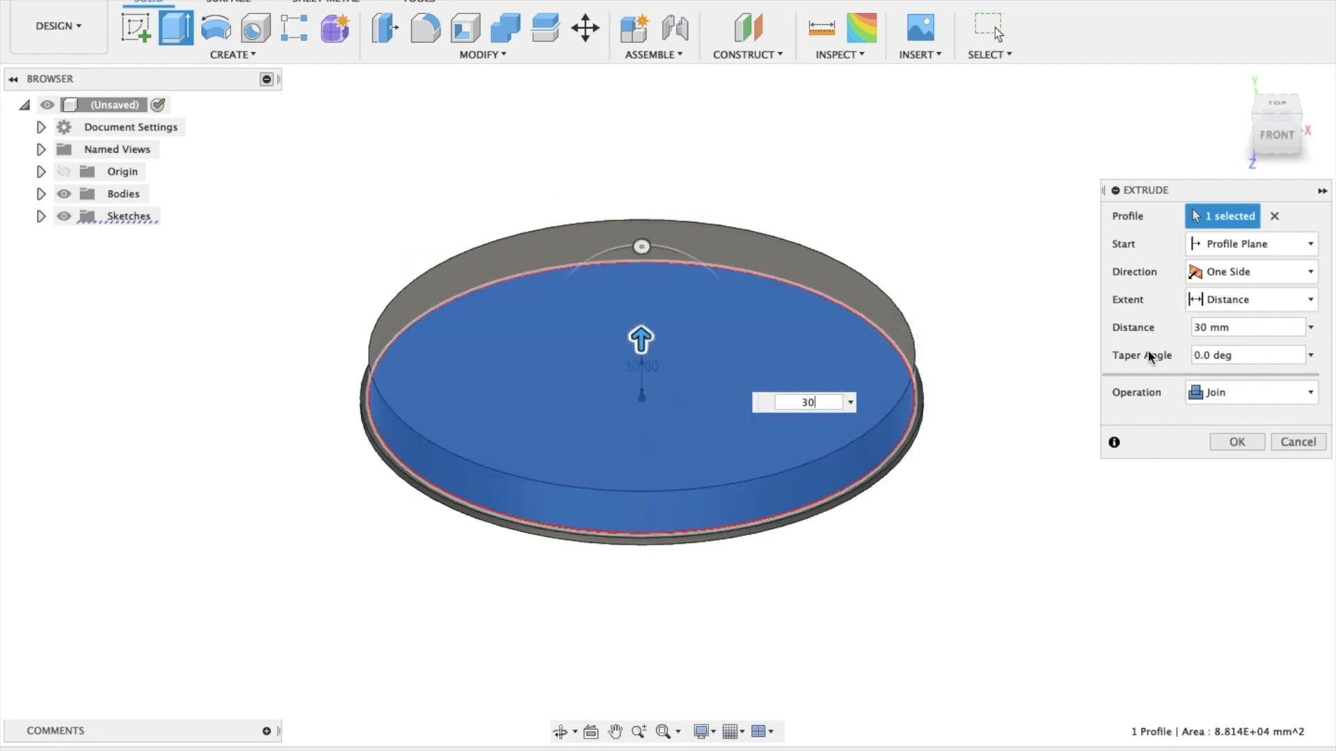
left_click(1191, 355)
type("-15")
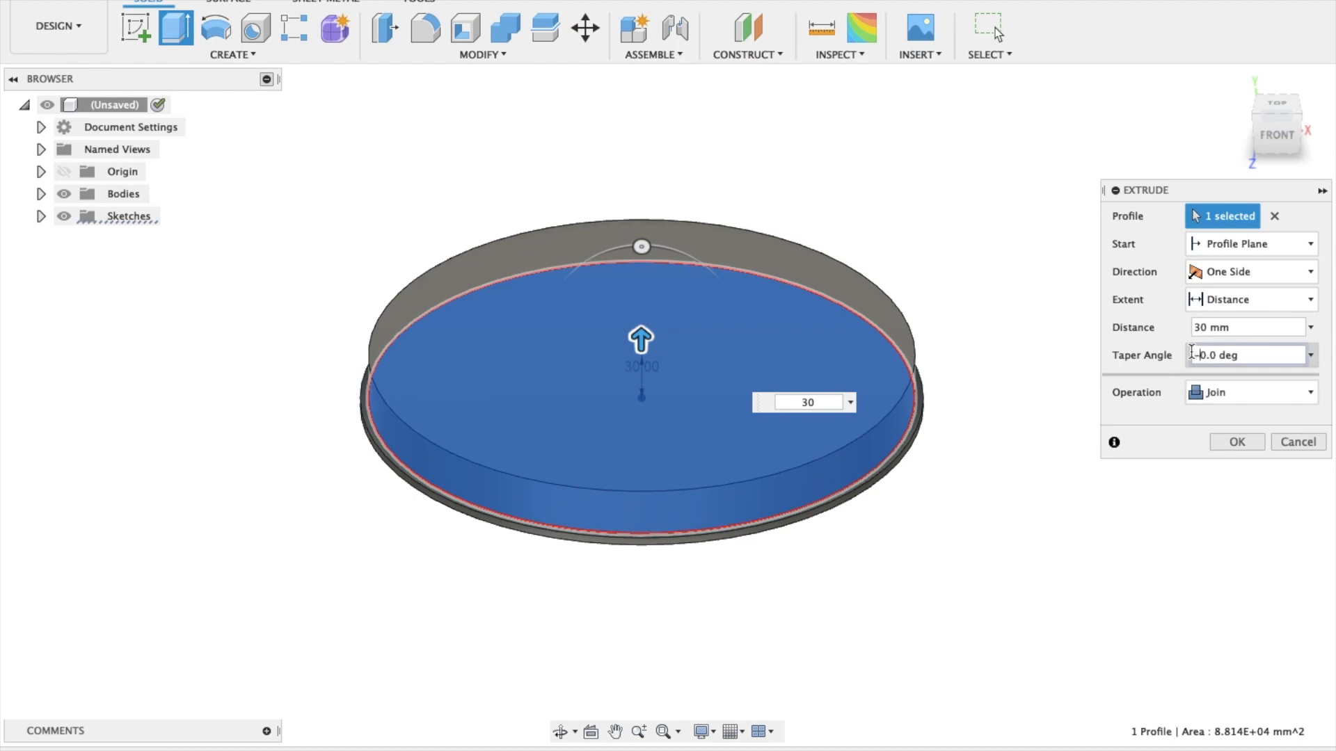
key("BackSpace")
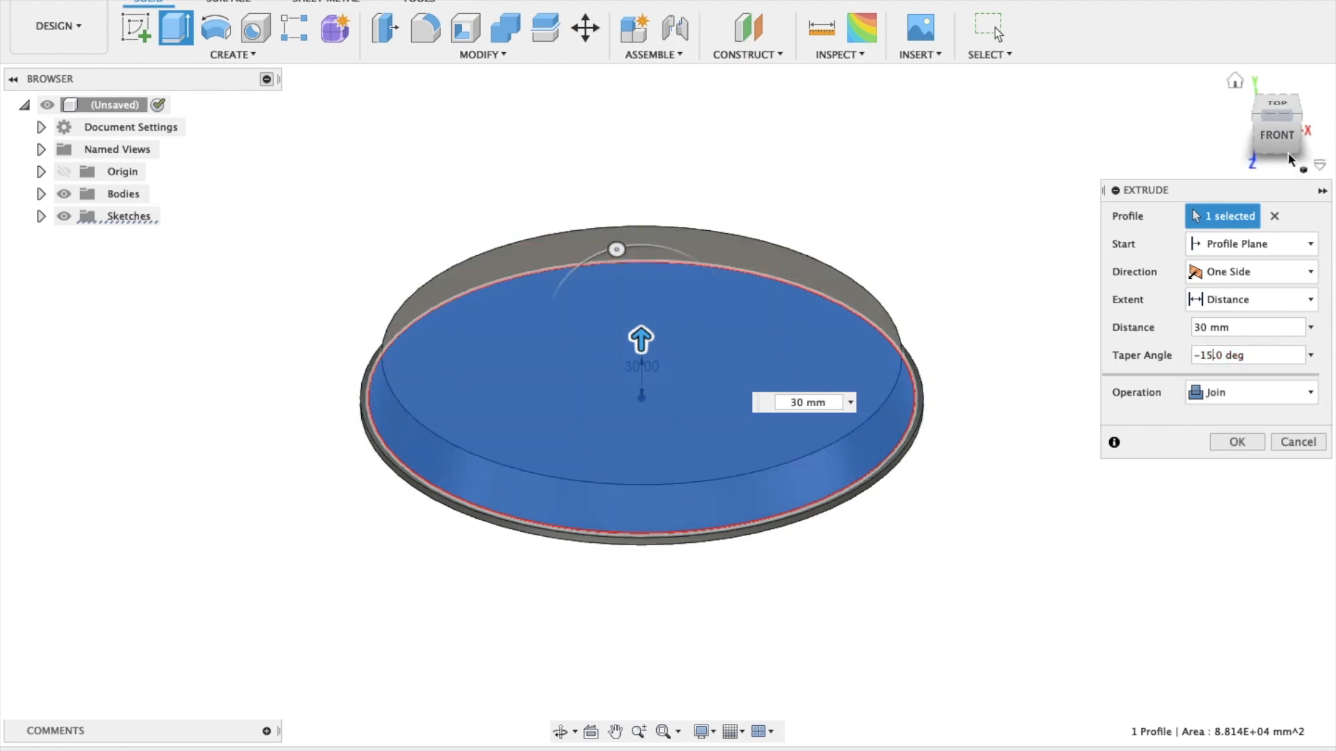
left_click(1292, 149)
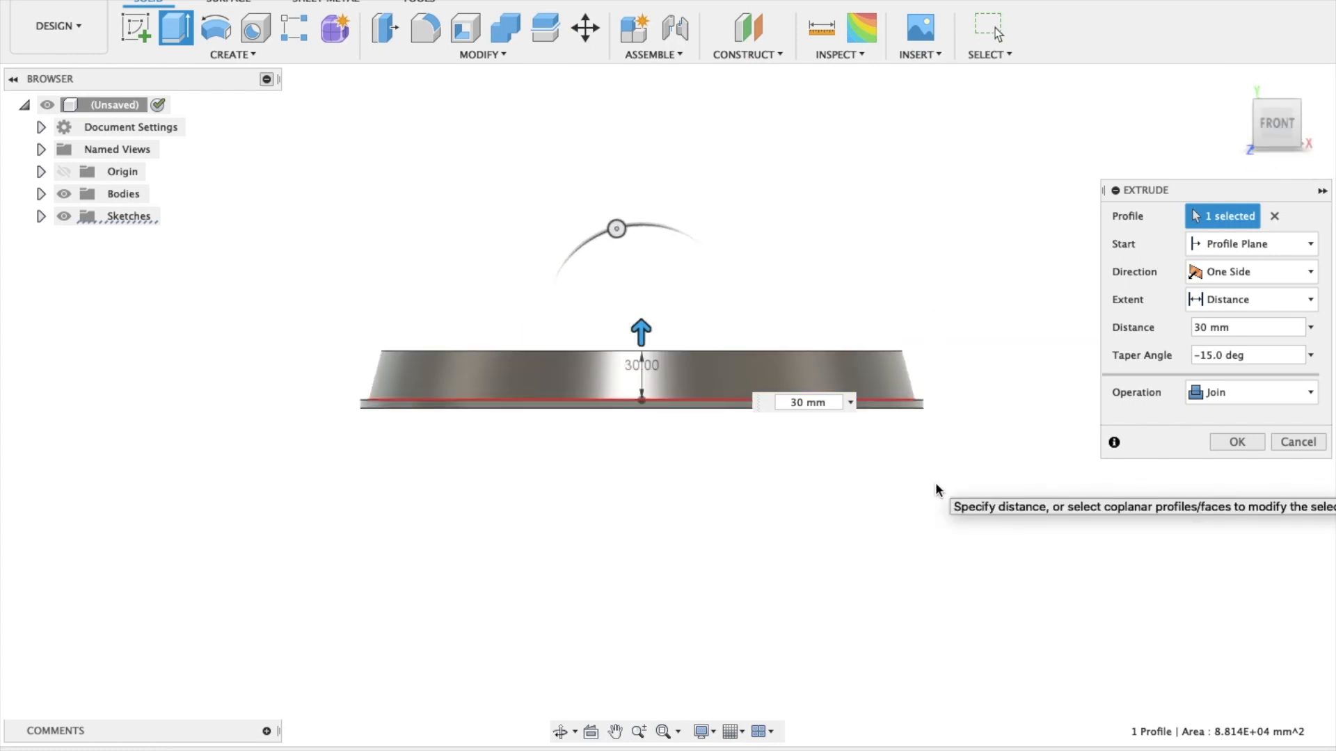
key("ctrl+Right")
key("ctrl+Left")
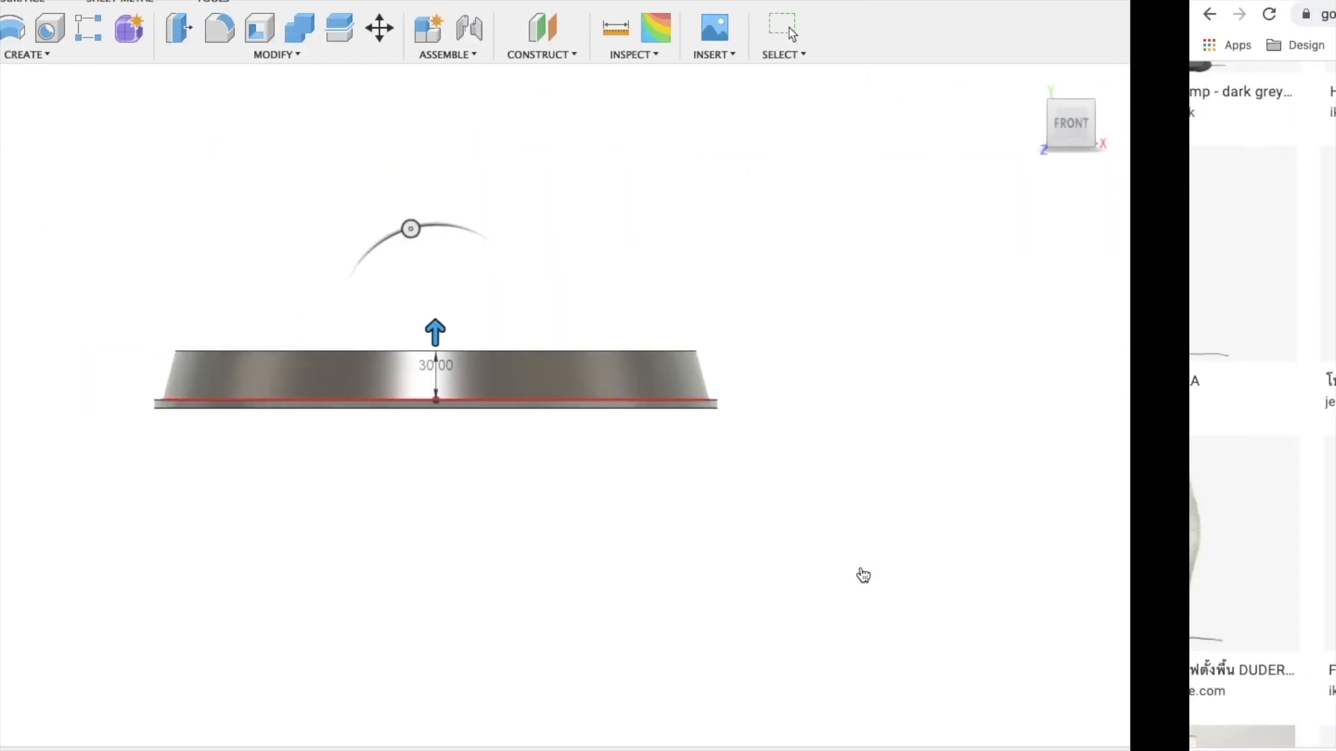
scroll(861, 568, "up", 3, "shift")
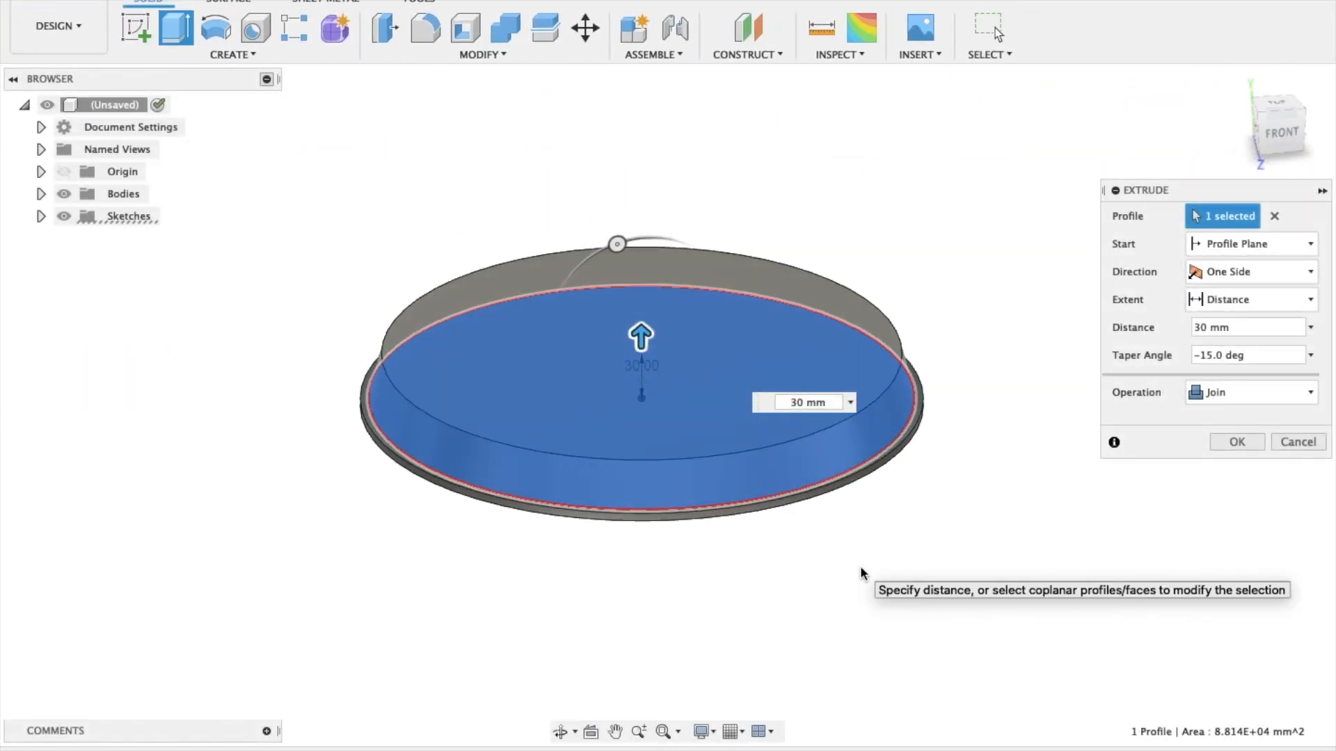
left_click(1254, 440)
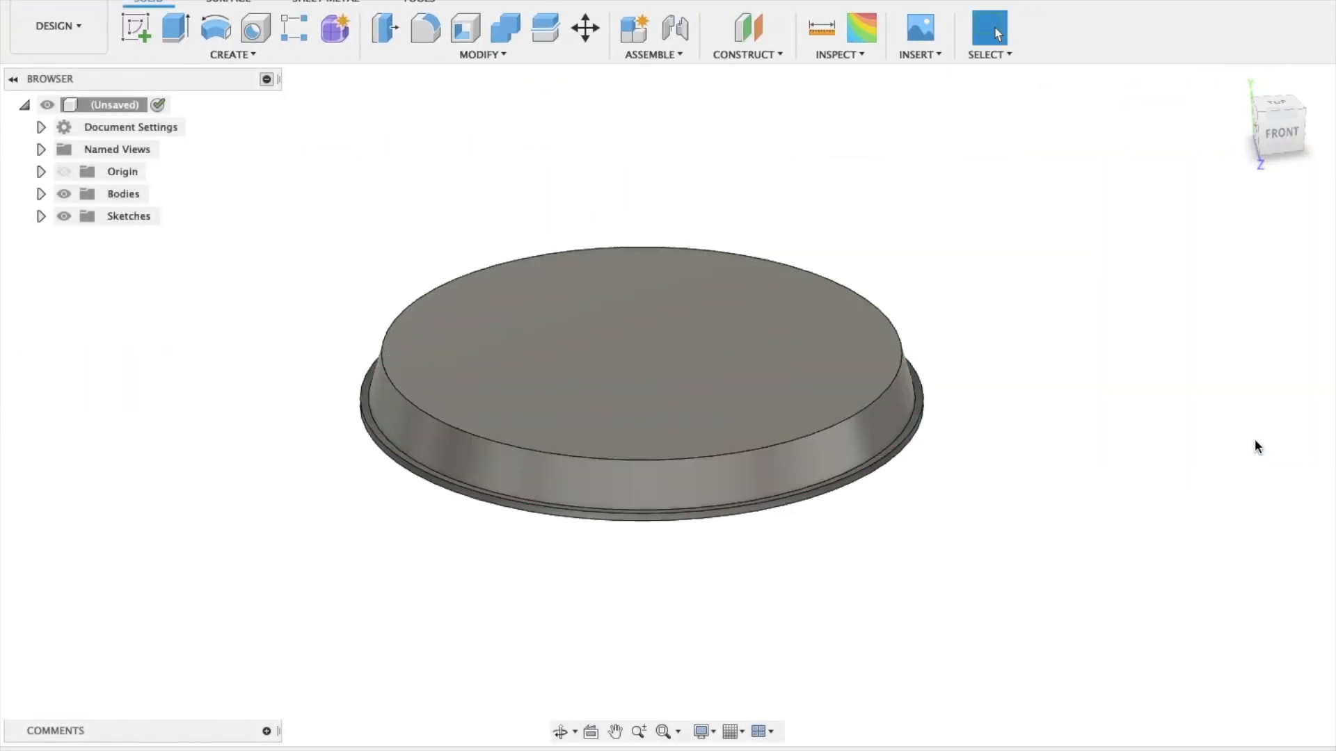
- Hollow out the base with Shell, removing its bottom face and setting the inside thickness to 1.5 mm
key("ctrl+Right")
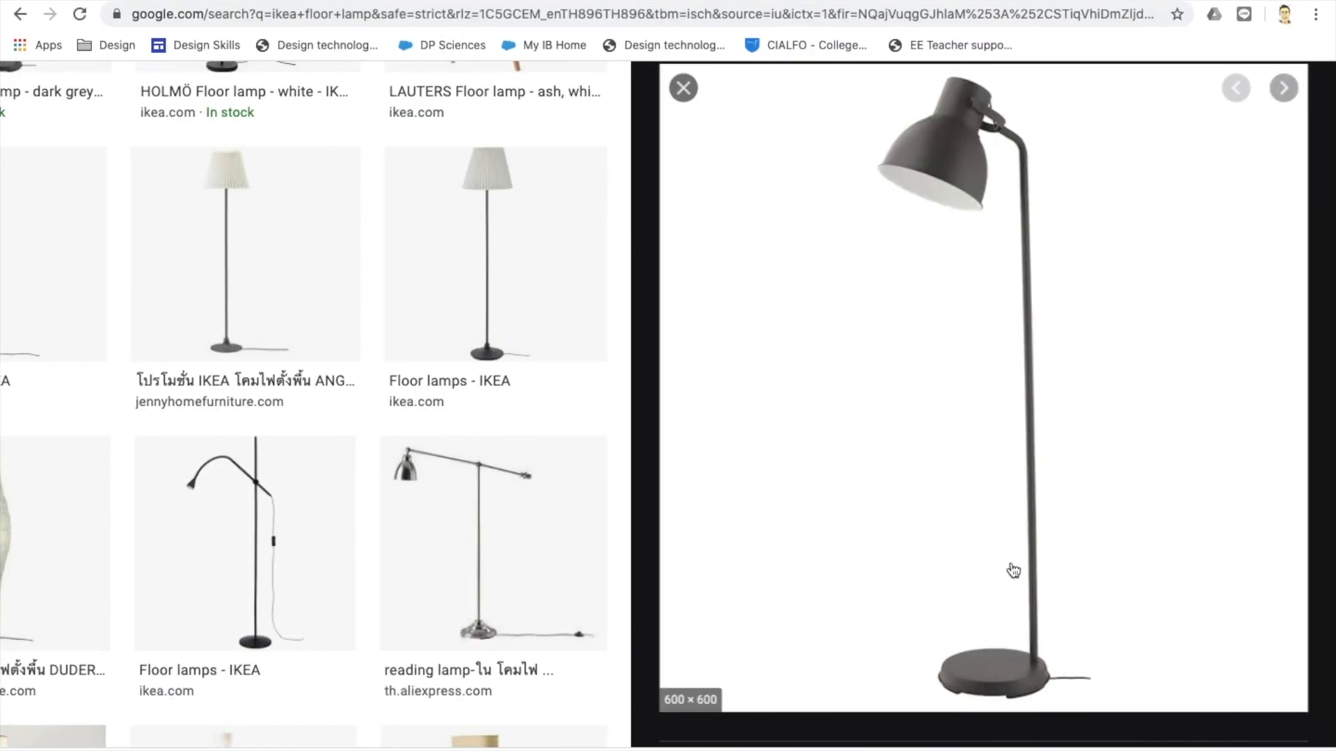
key("ctrl+Left")
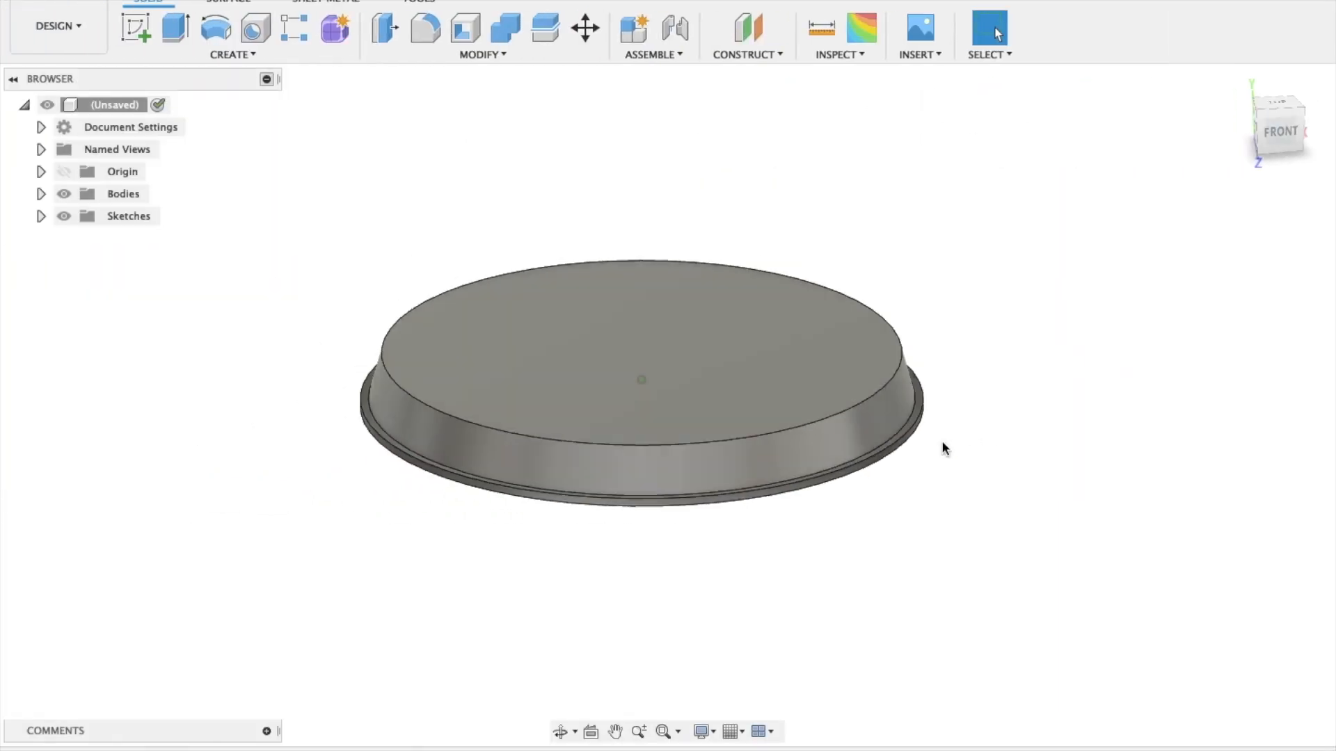
left_click(483, 54)
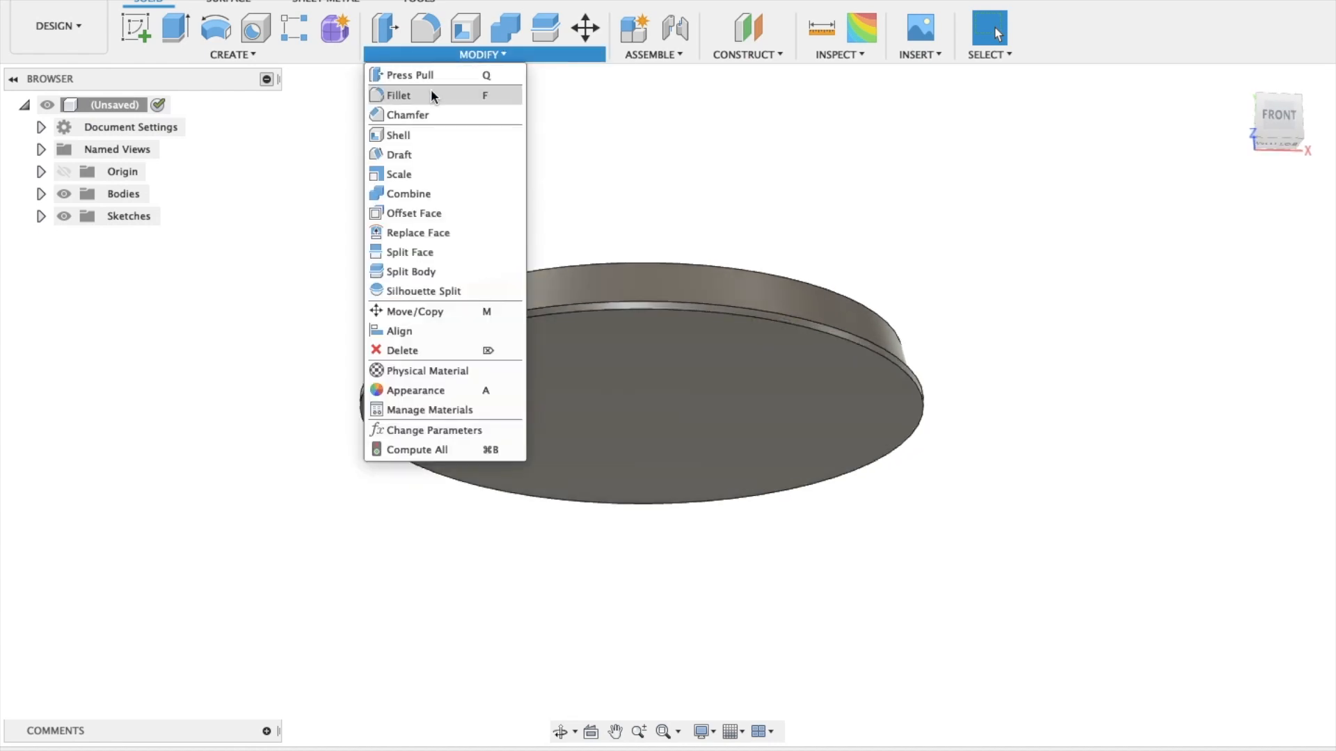
left_click(418, 136)
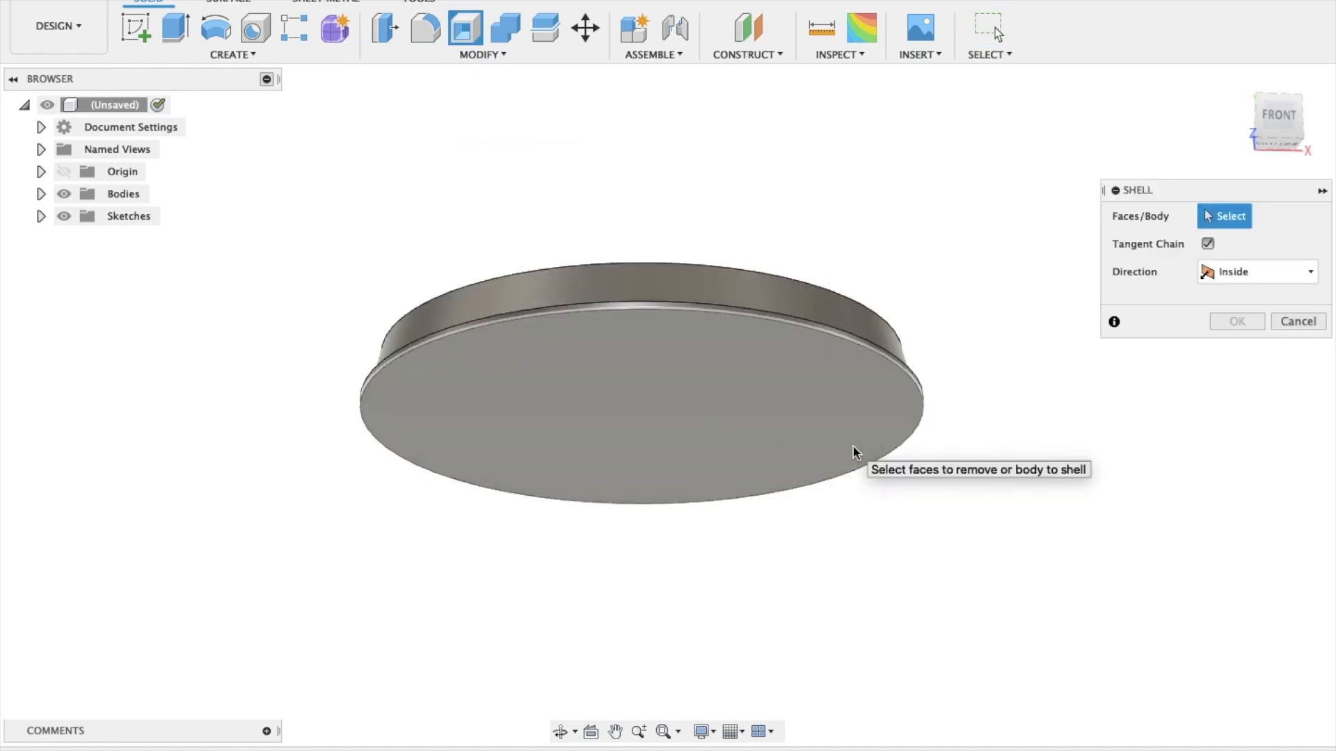
left_click(735, 407)
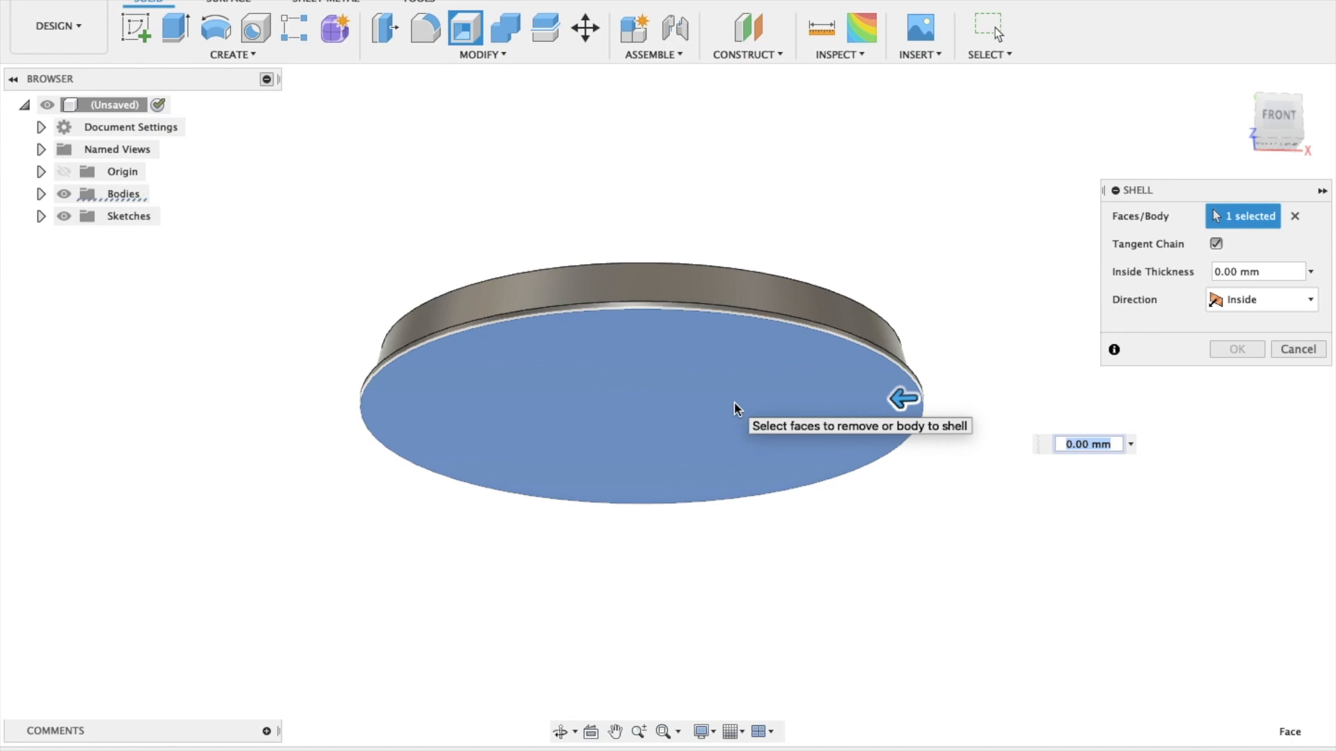
type("1.5")
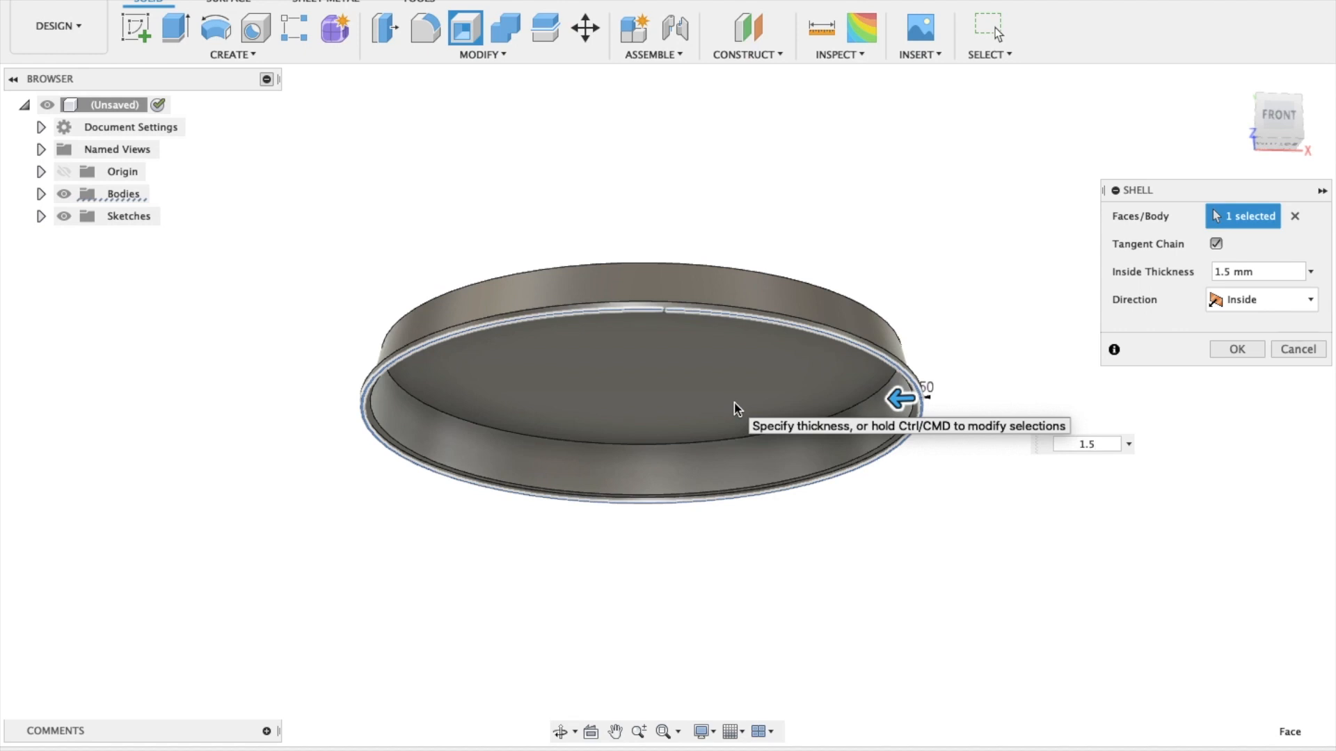
key("Return")
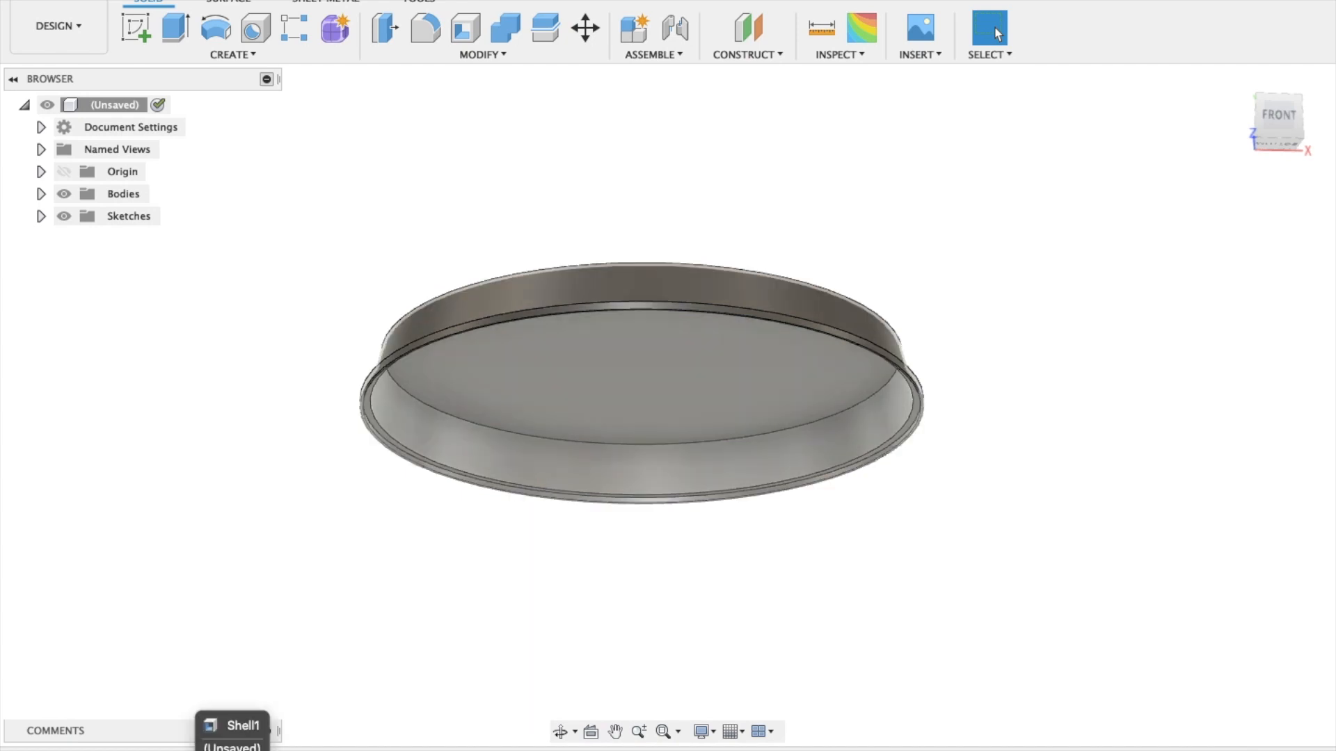
- Reopen the base's shell feature to review its thickness setting and leave it without changes
right_click(225, 750)
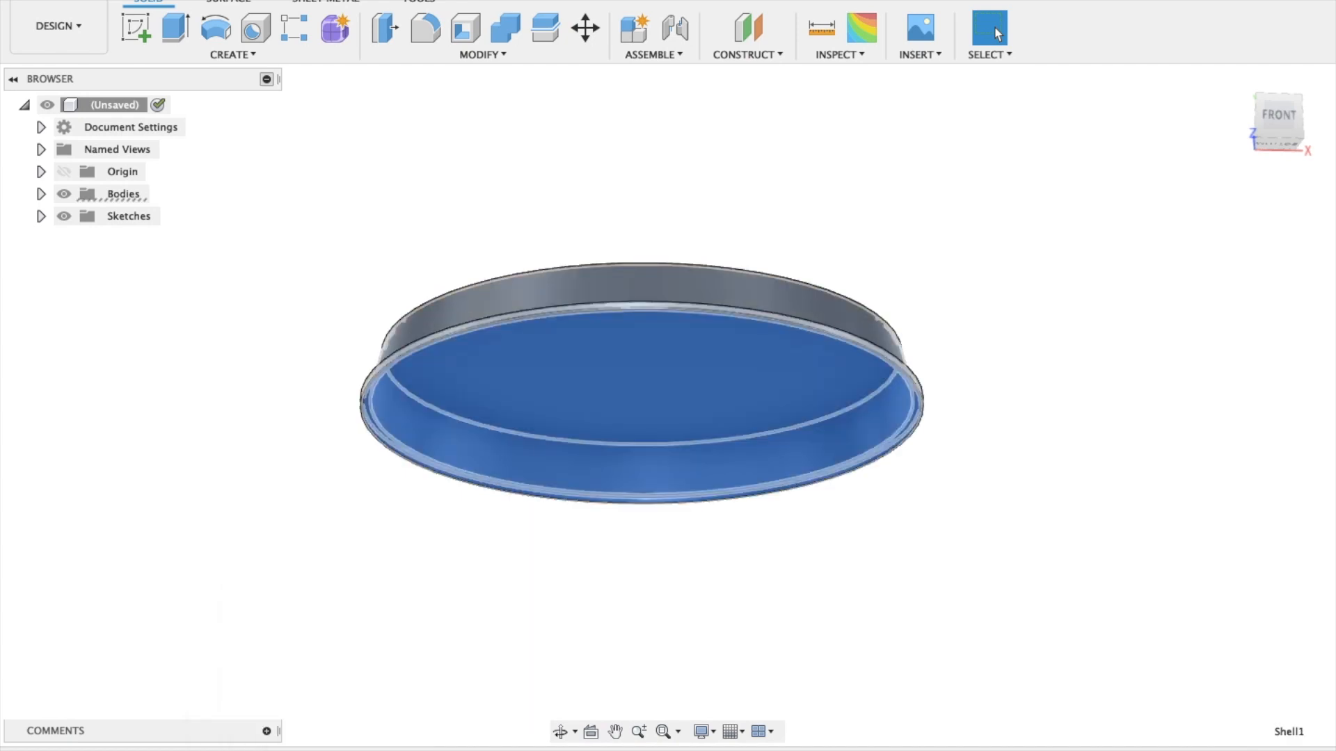
right_click(233, 746)
left_click(285, 601)
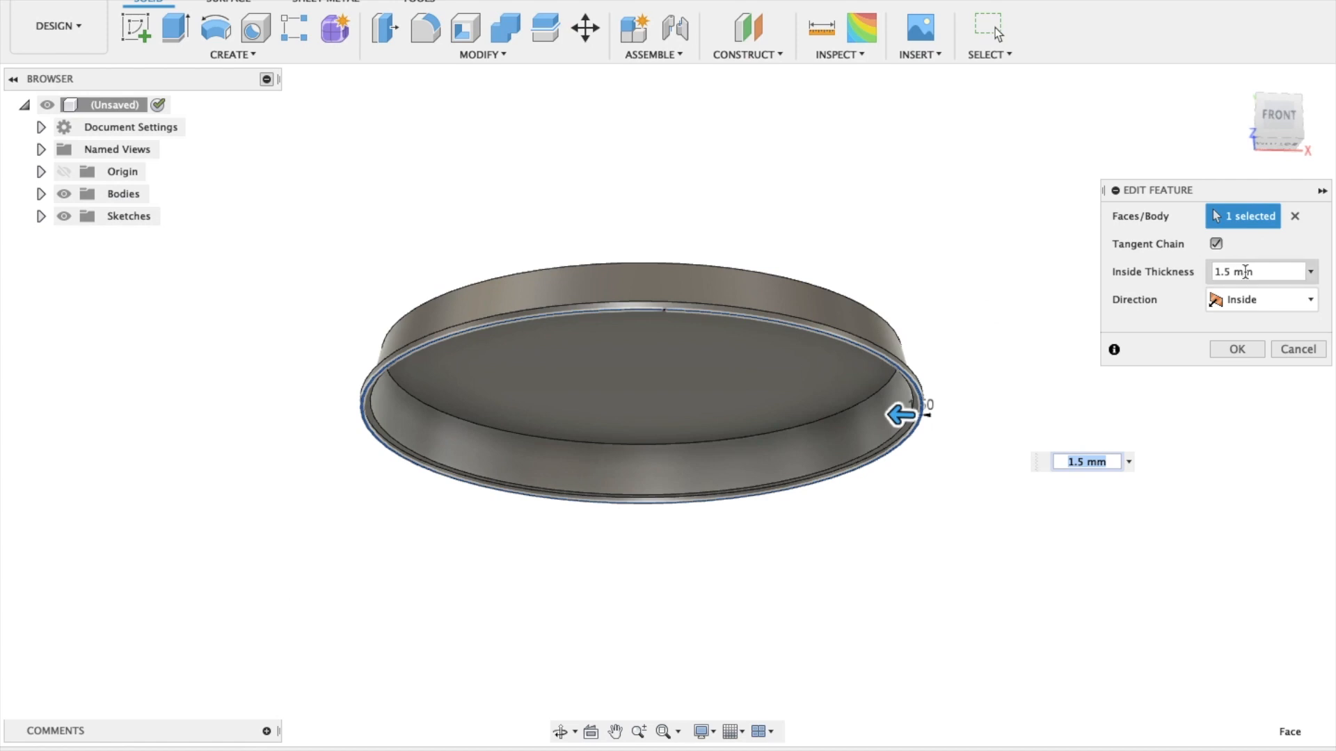
left_click(1301, 352)
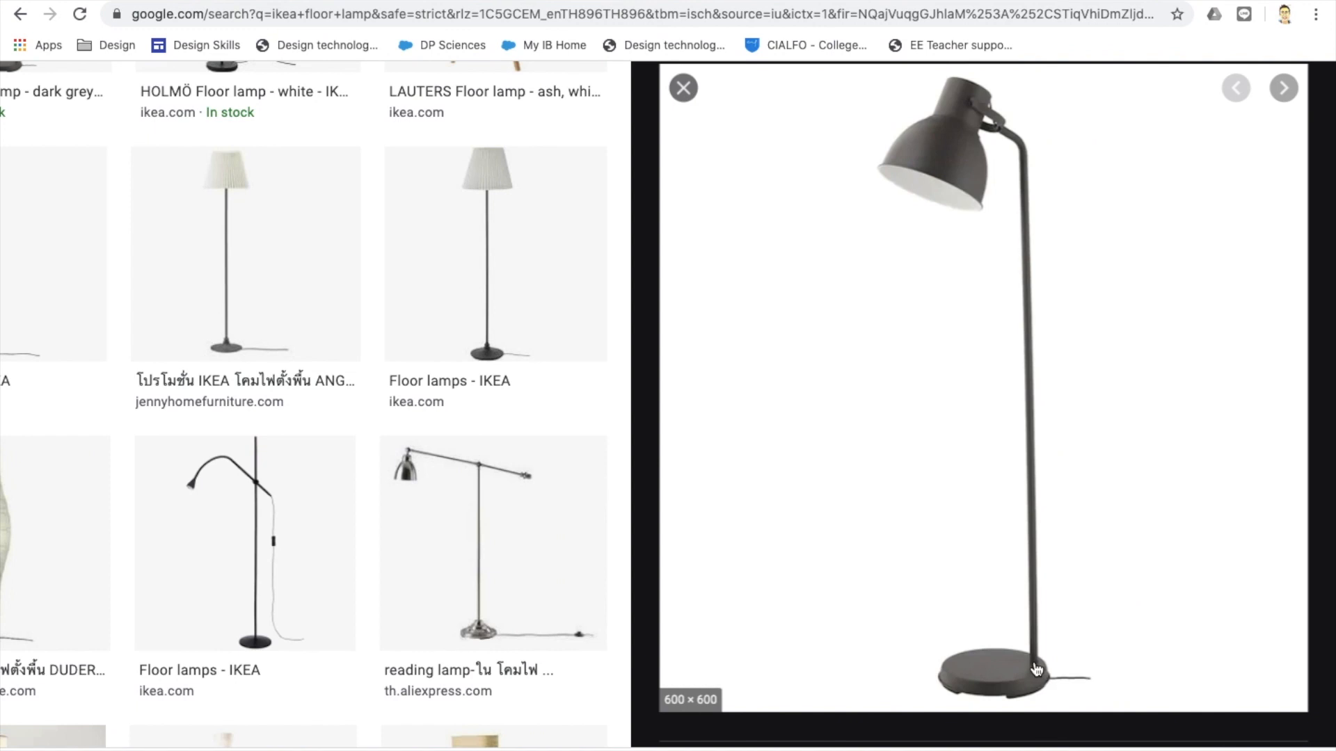
- Return to Fusion 360 and sketch a 25 mm diameter circle on the base's top face, about 80 mm from the centre along the X axis
left_click(1034, 667)
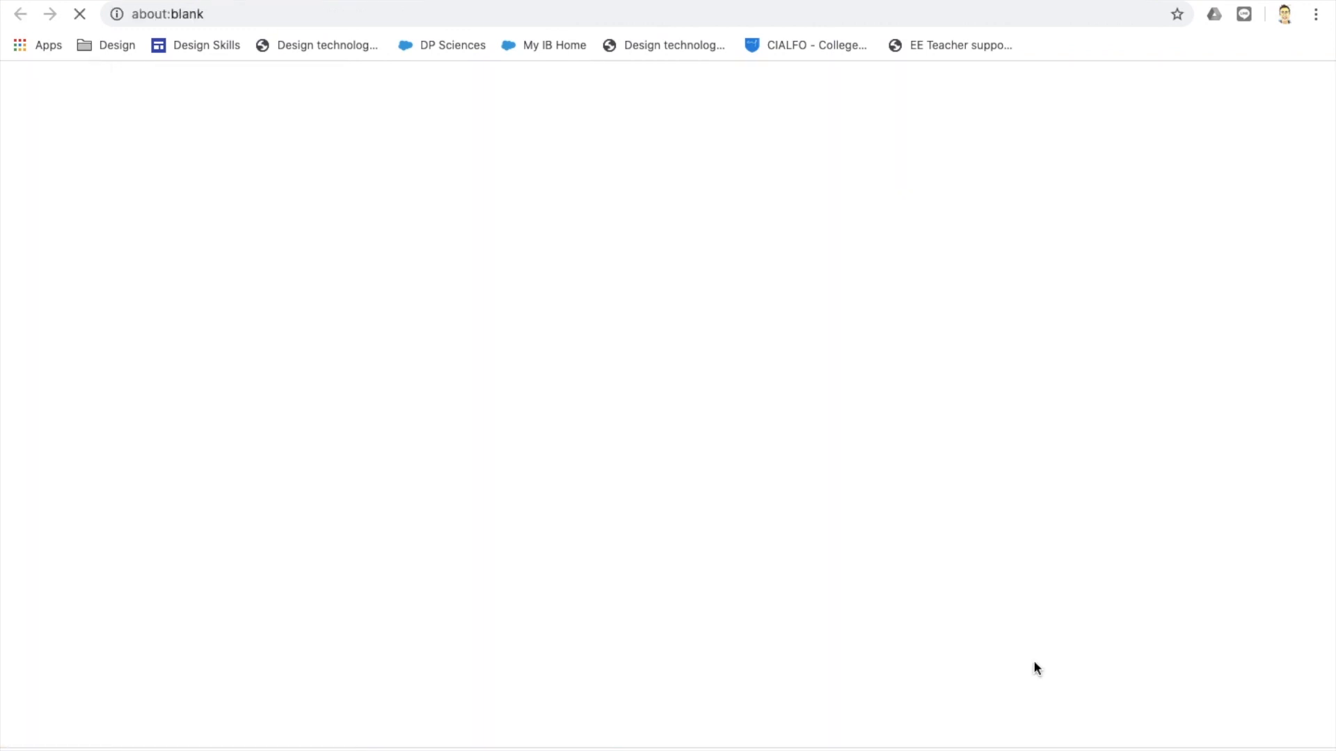
left_click(459, 1)
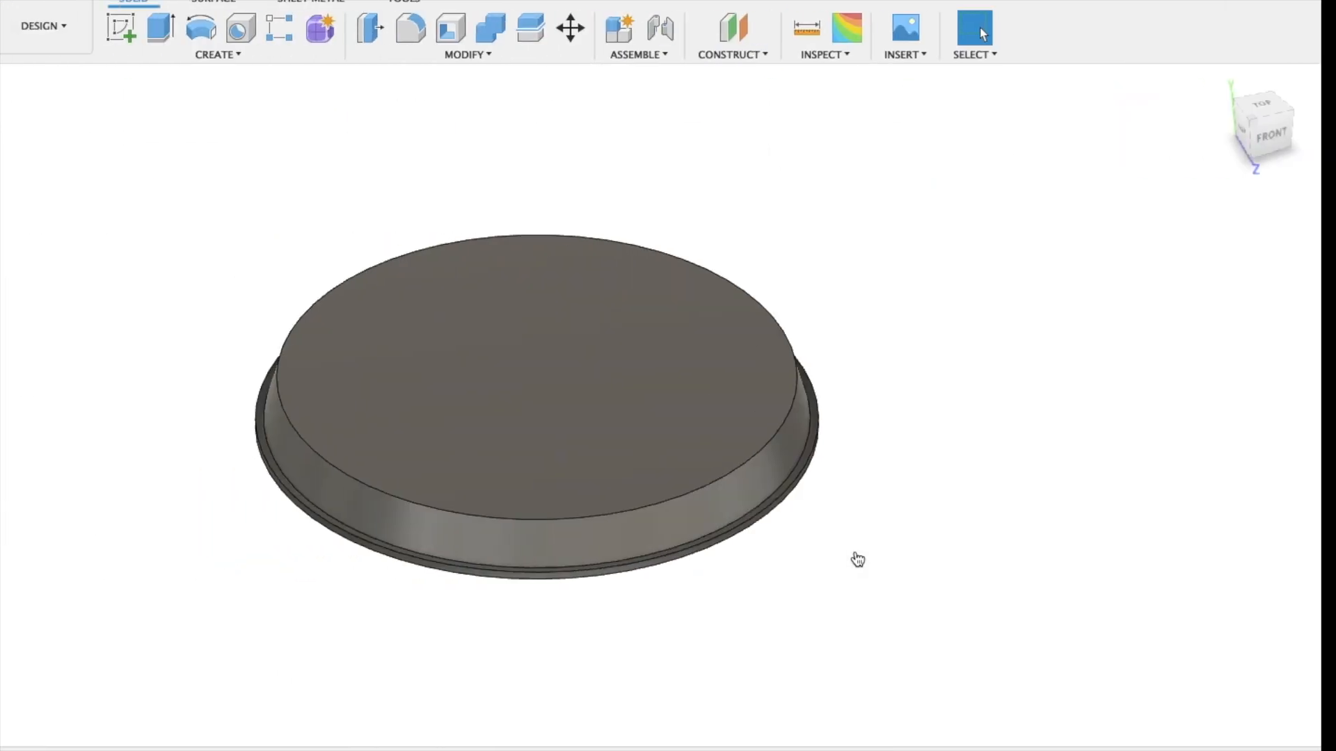
left_click(135, 28)
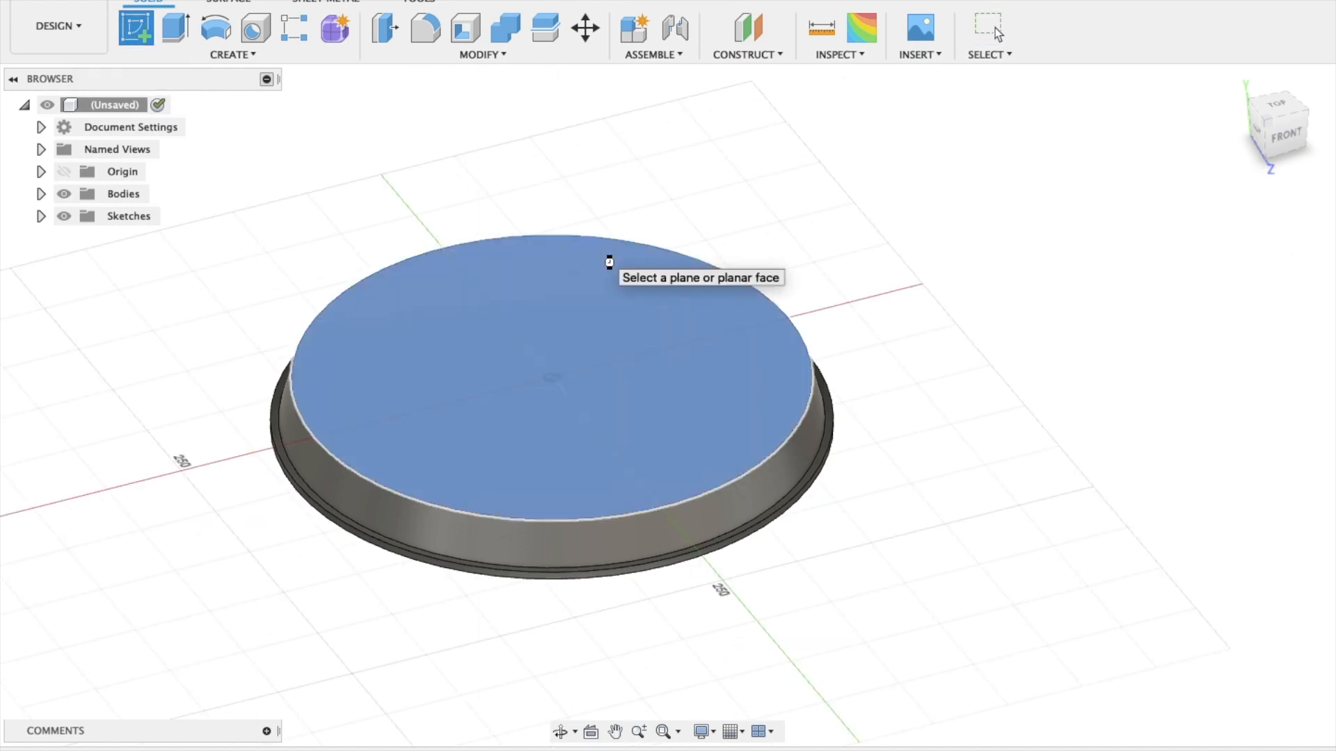
left_click(604, 255)
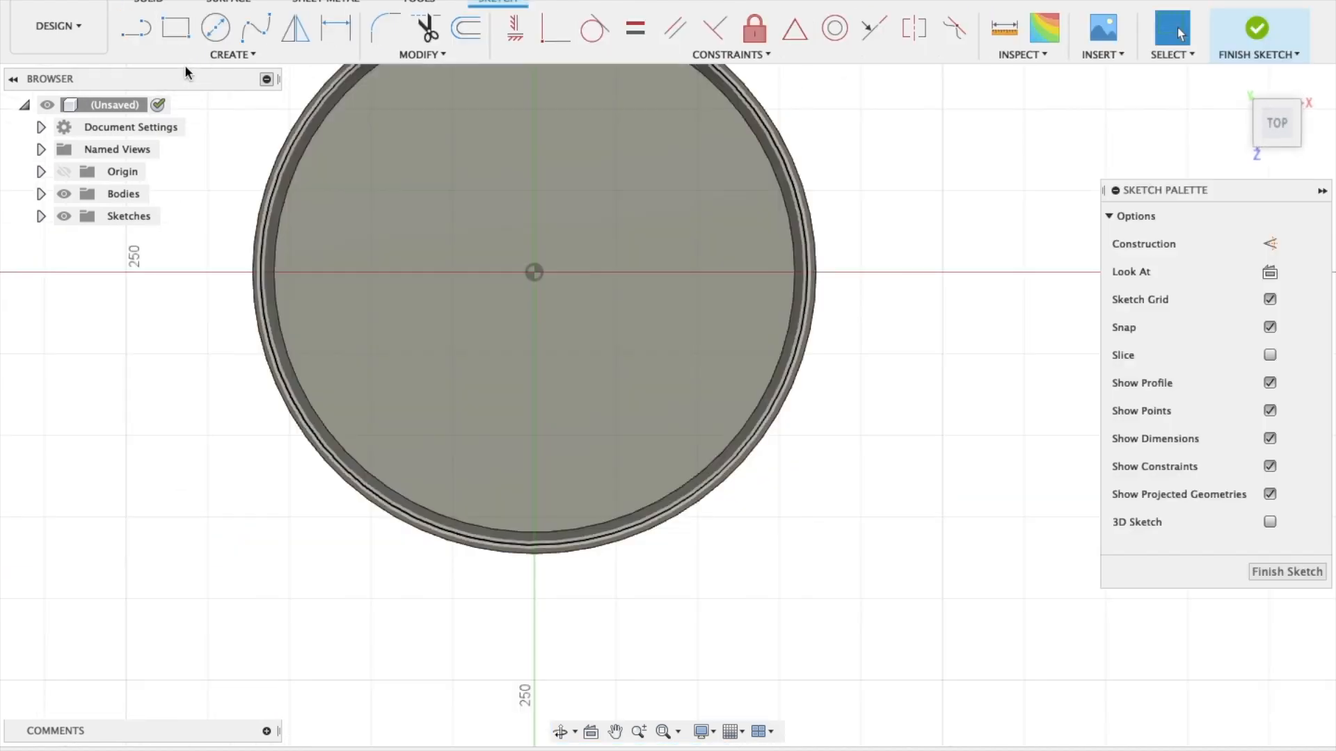
left_click(220, 31)
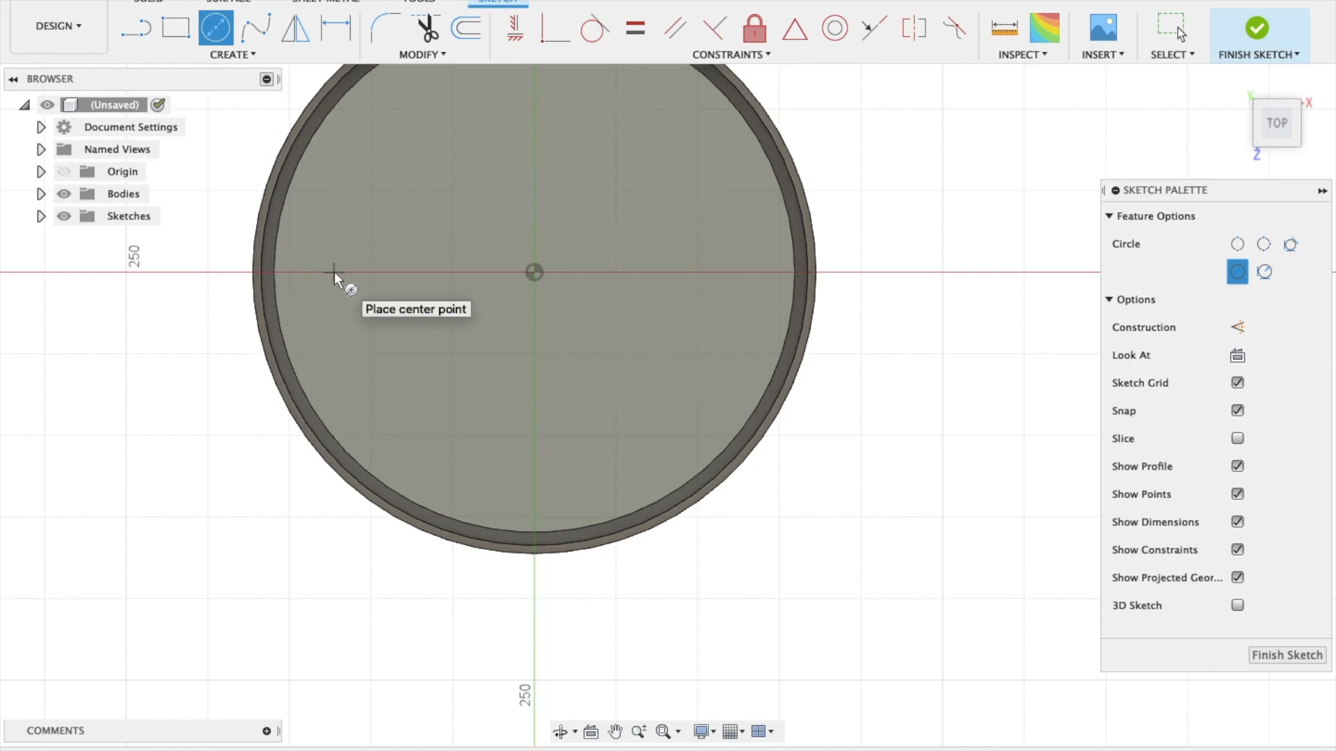
left_click(532, 272)
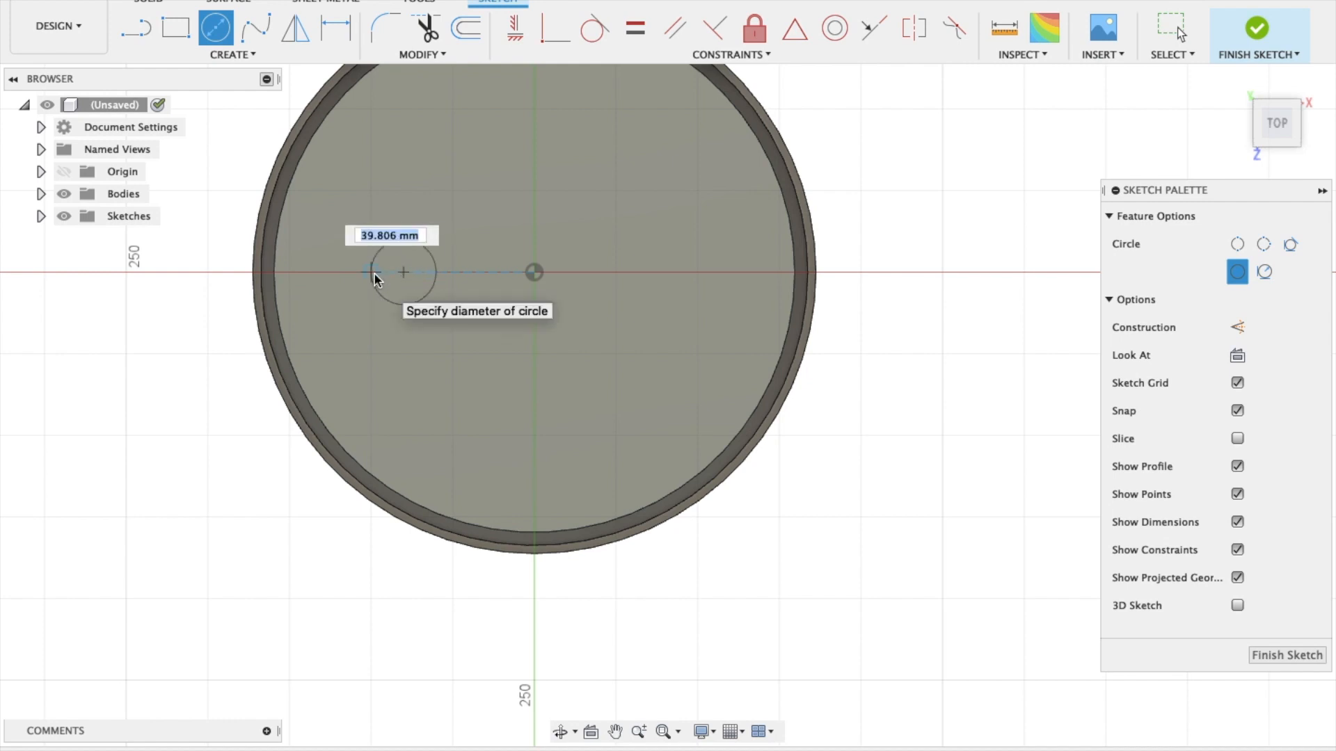
type("25")
key("Tab")
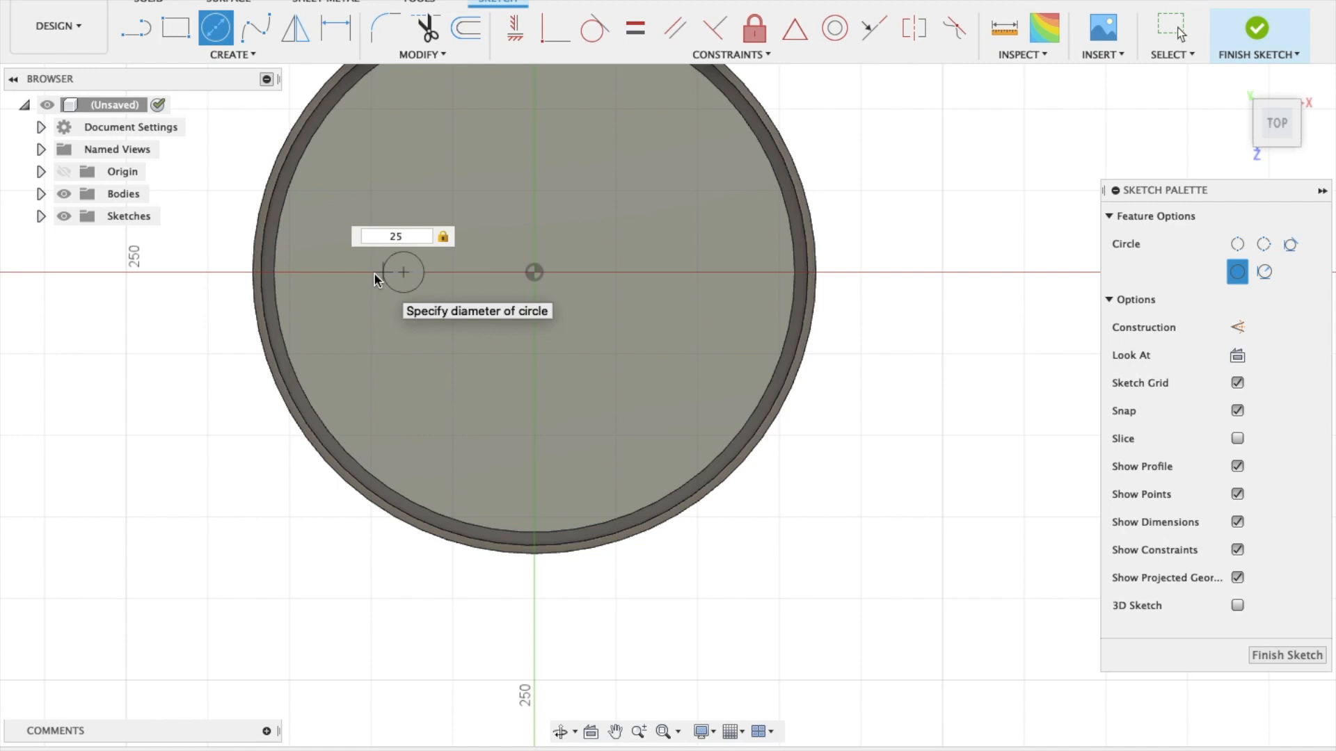
key("Return")
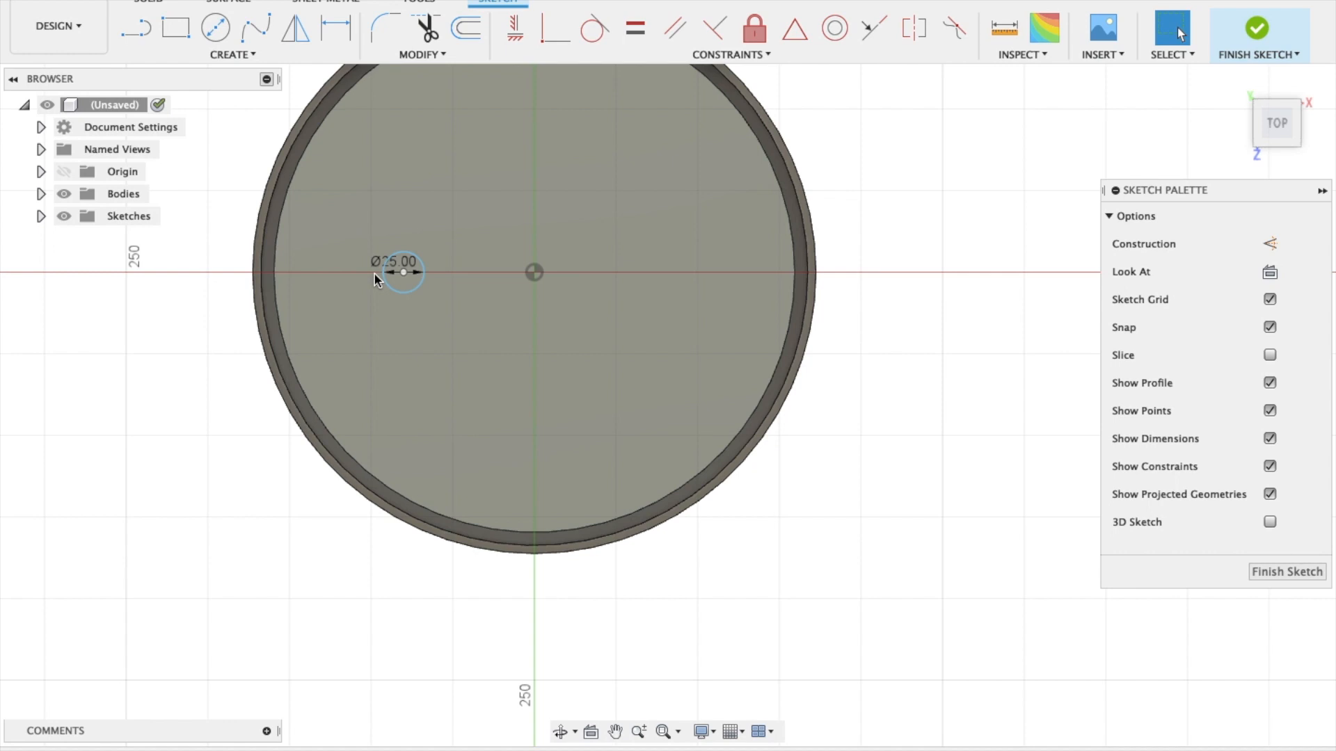
- Dimension the small circle's centre horizontally at 140 mm from the base's centre
key("d")
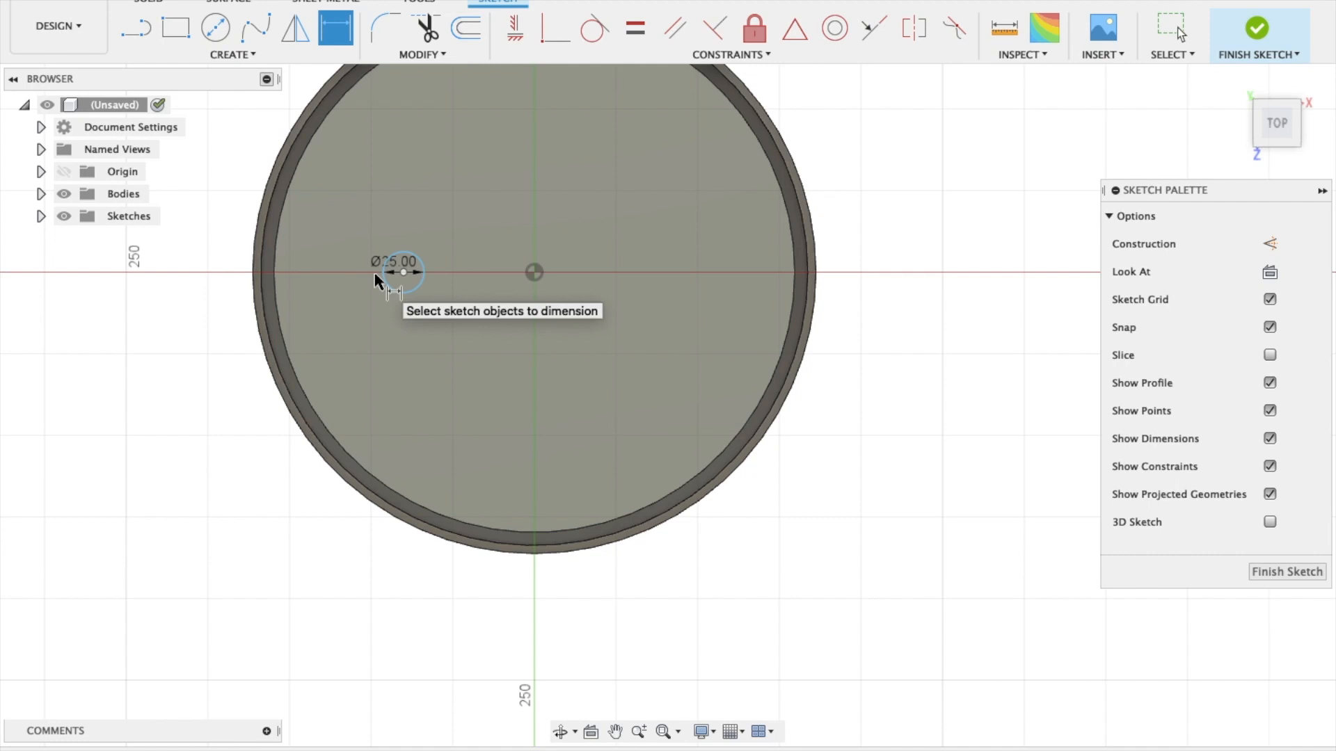
left_click(535, 272)
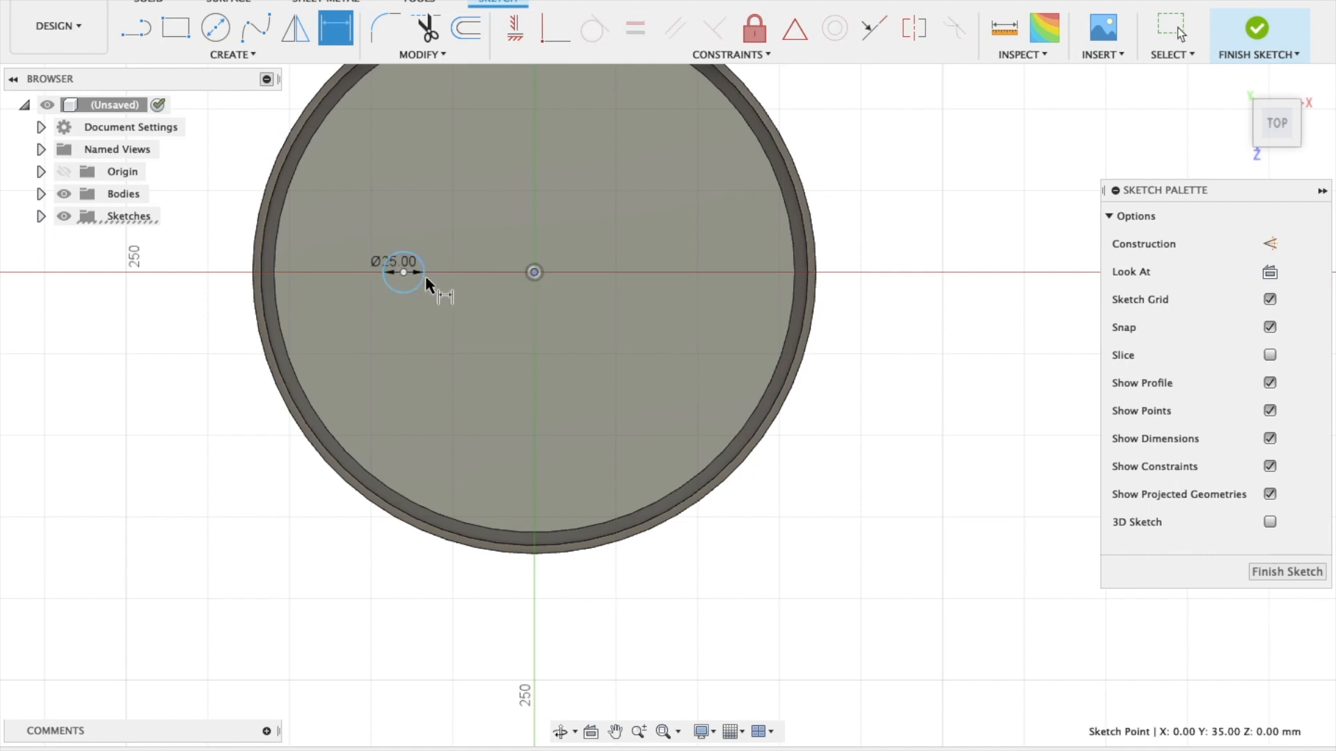
left_click(403, 272)
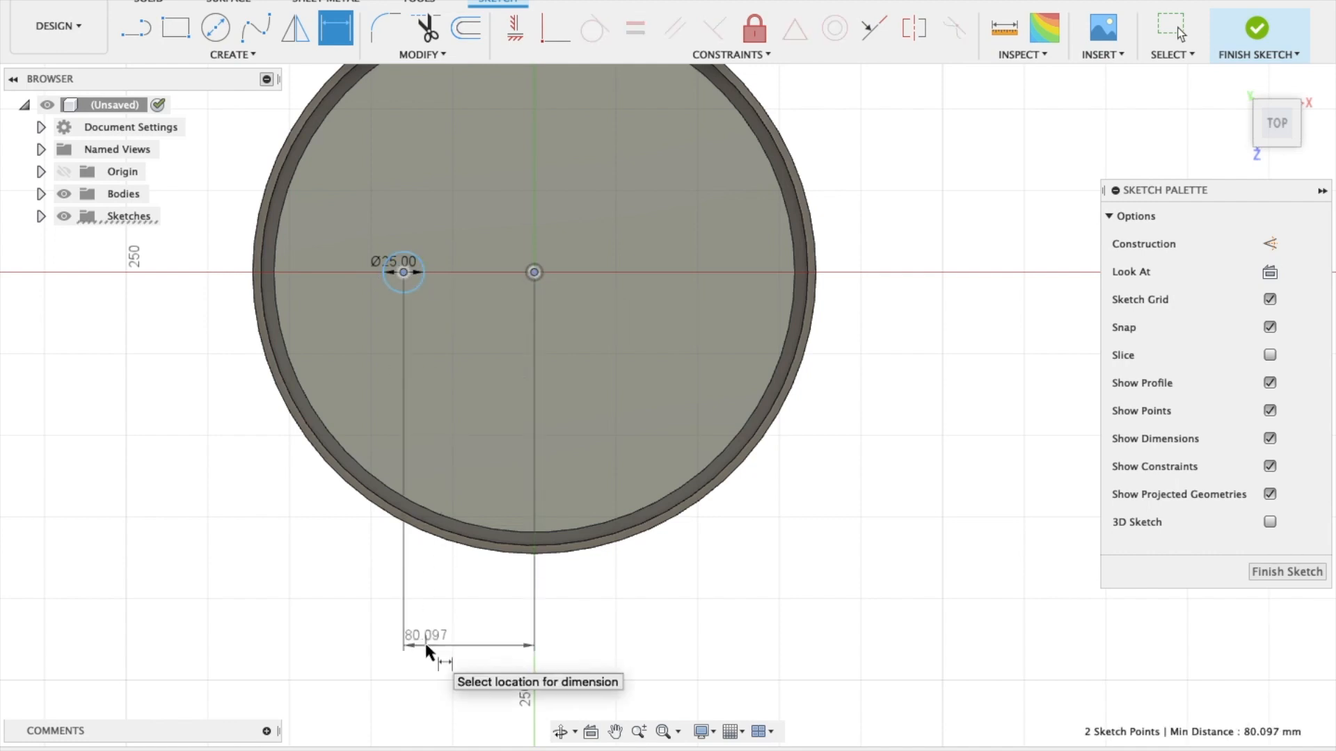
left_click(425, 645)
type("125")
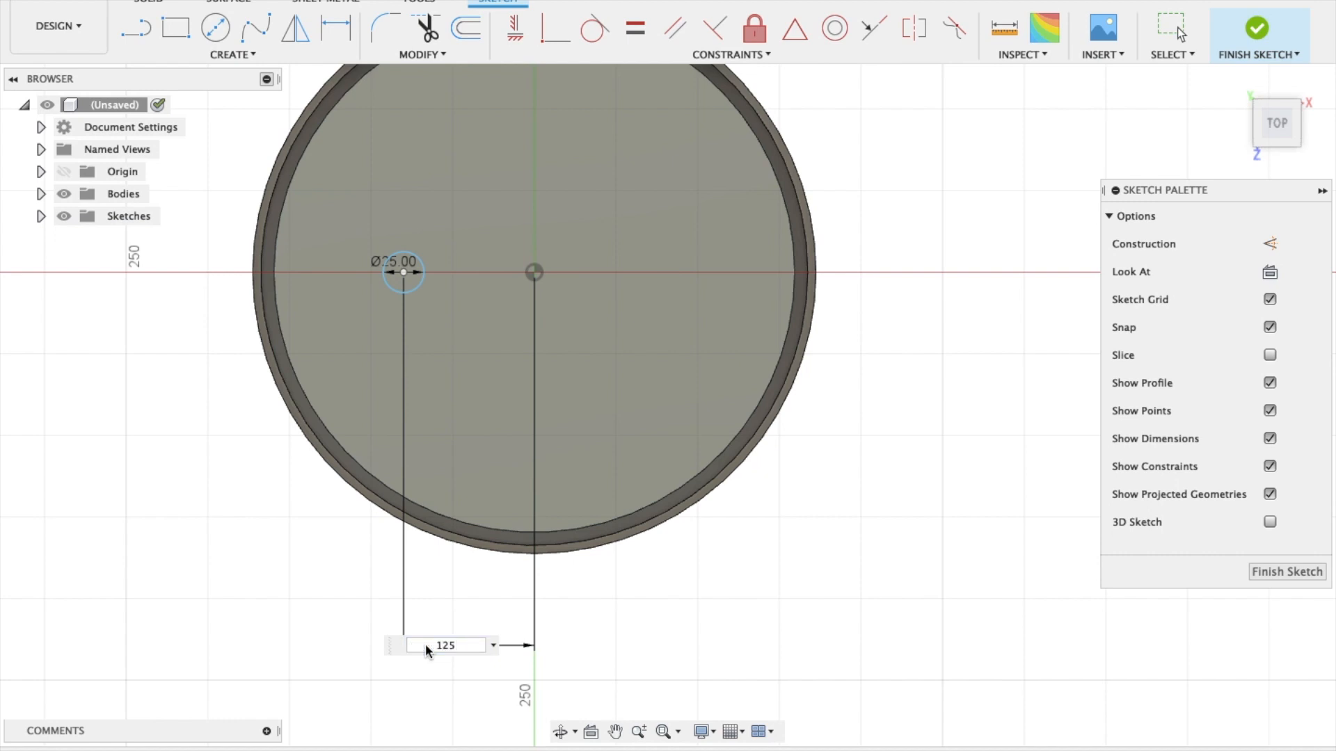
type("0")
key("Return")
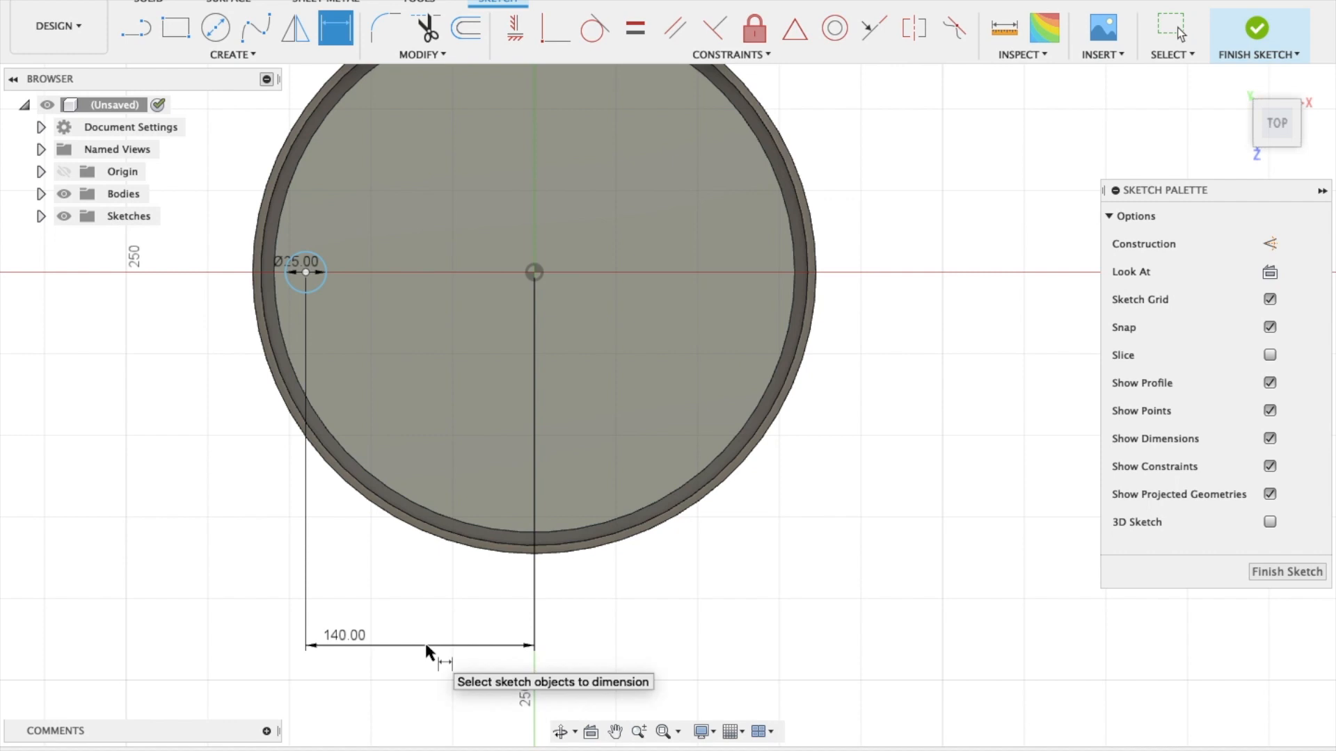
- Set the small circle's distance from the base's centre to 135 mm and finish the sketch
double_click(345, 636)
type("135")
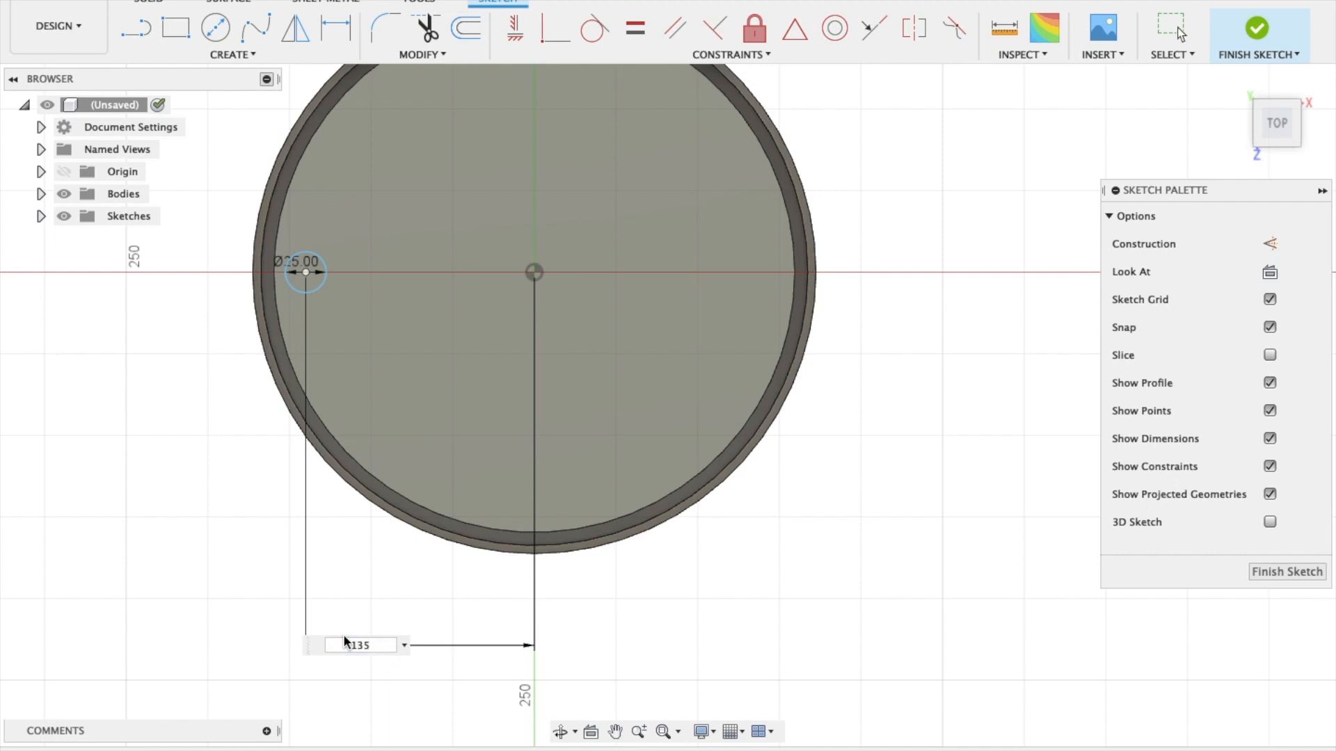
key("Return")
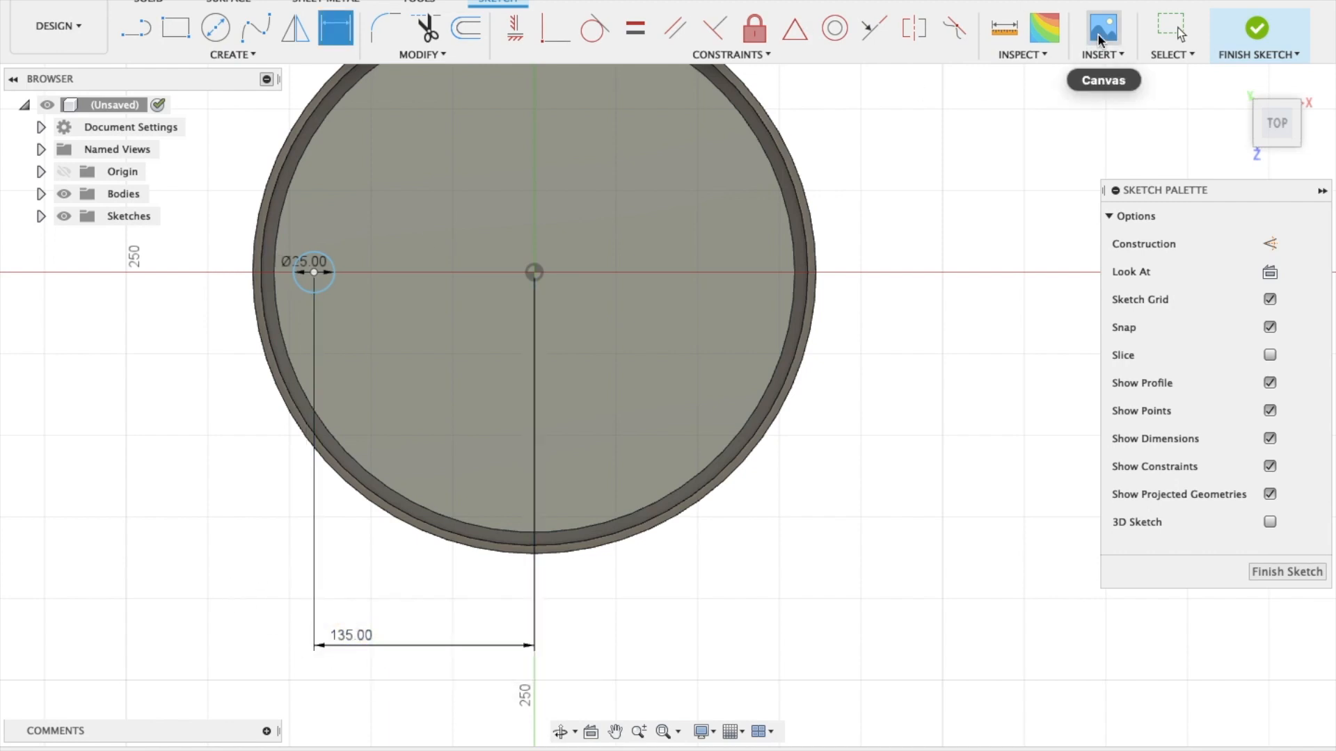
left_click(314, 274)
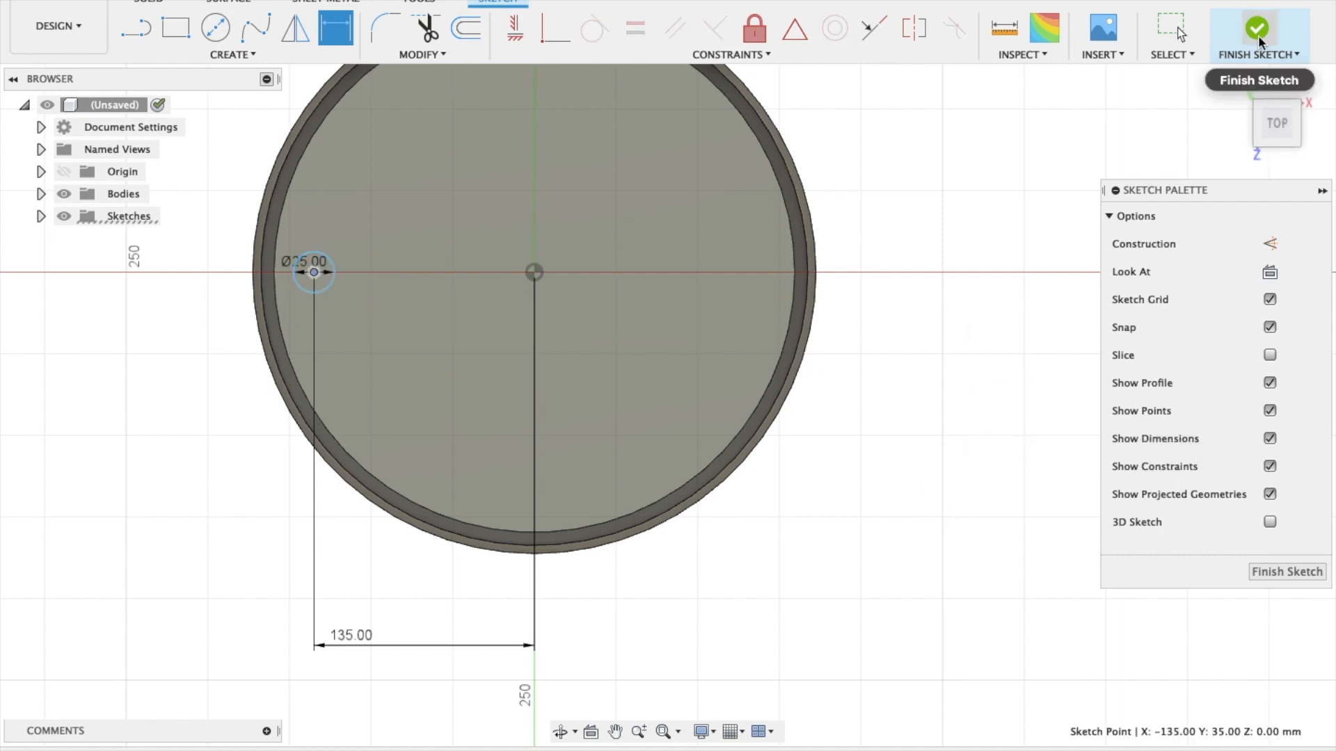
middle_click_drag(1259, 40, 960, 443, "shift")
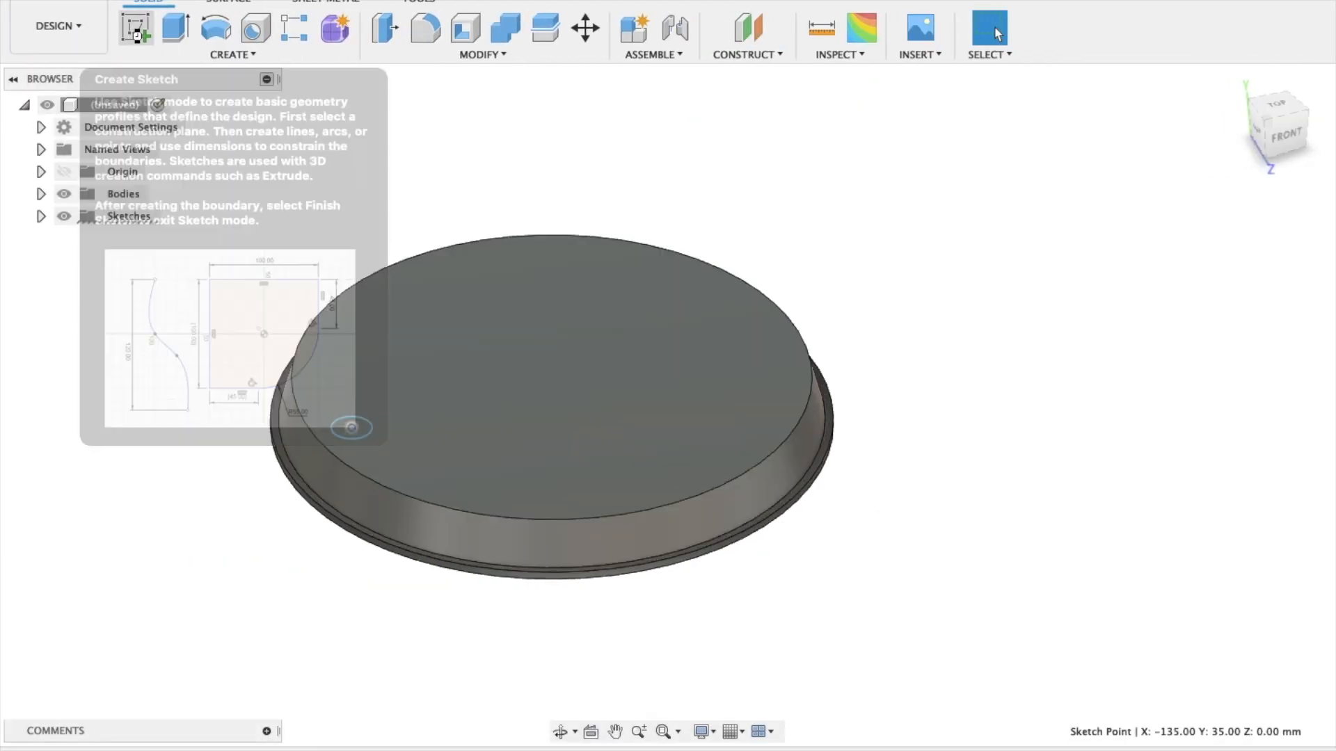
left_click(131, 27)
scroll(916, 507, "down", 5, "shift")
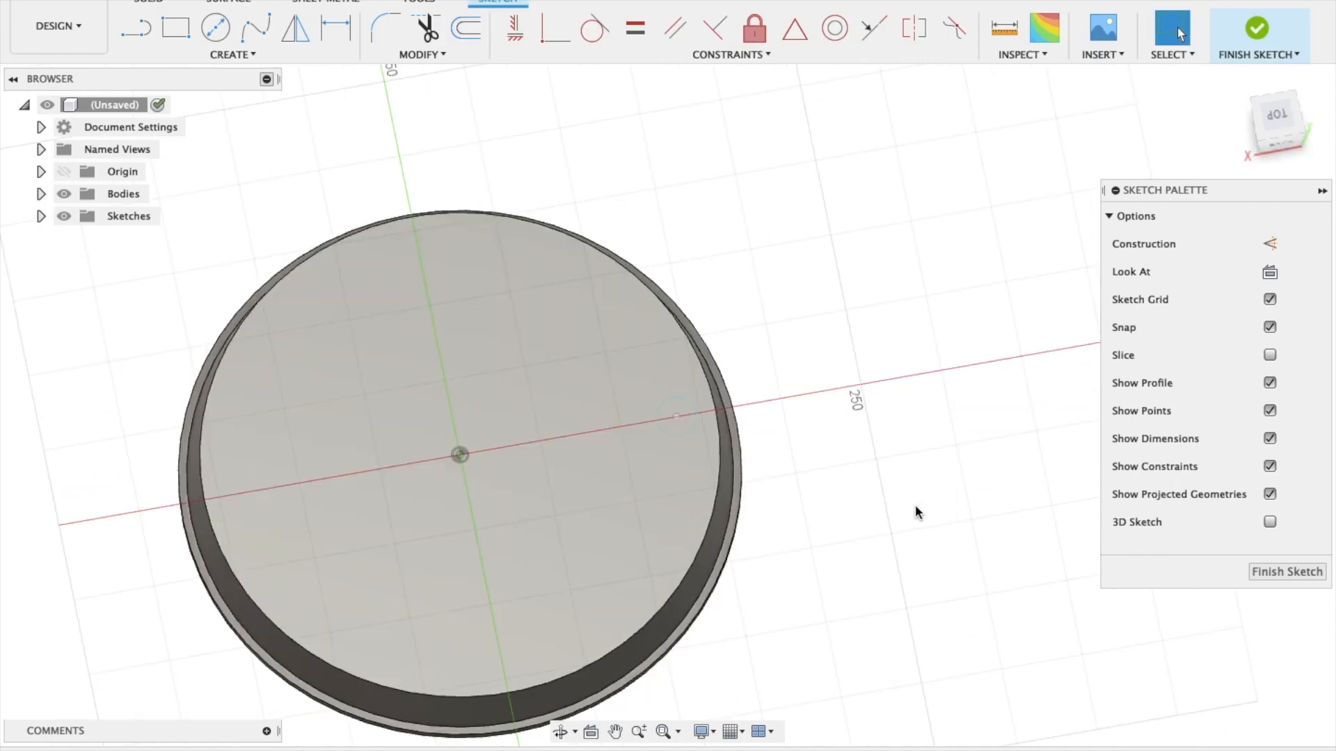
left_click(64, 172)
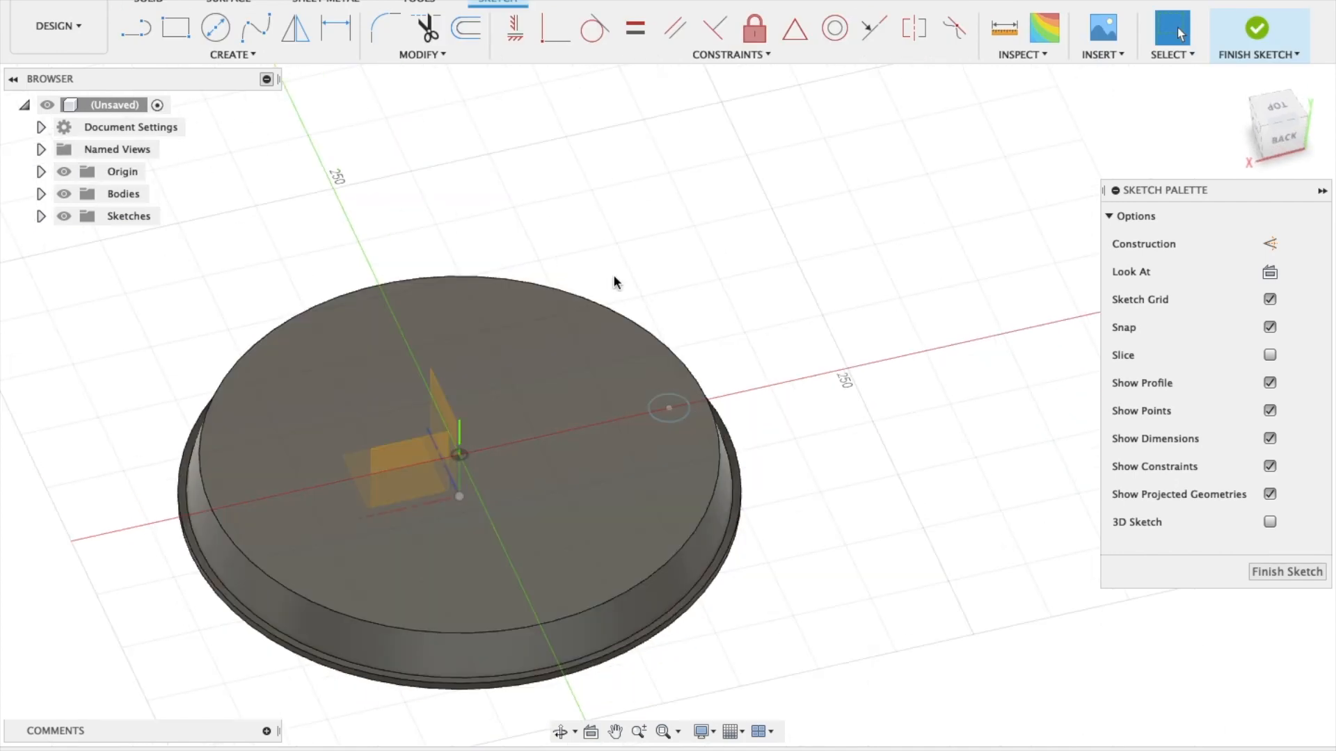
scroll(863, 508, "right", 5, "shift")
scroll(865, 511, "right", 8, "shift")
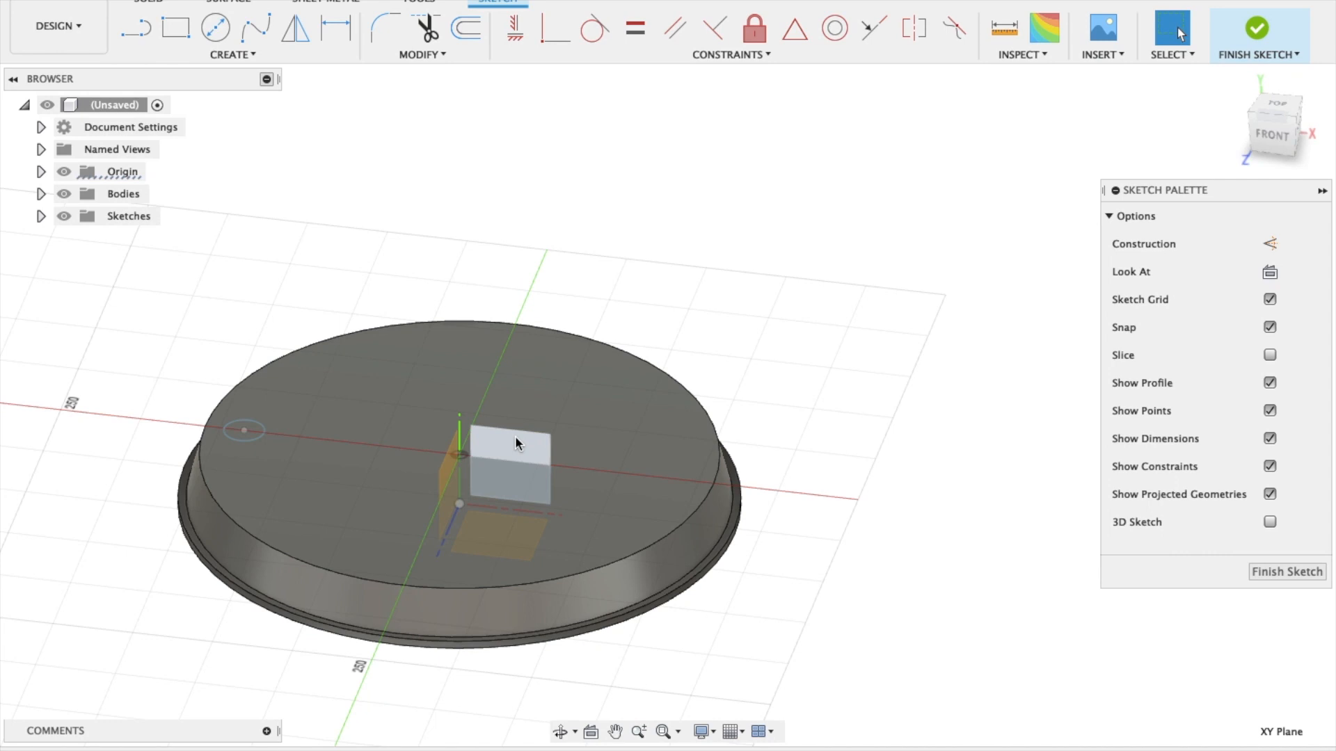
left_click(515, 436)
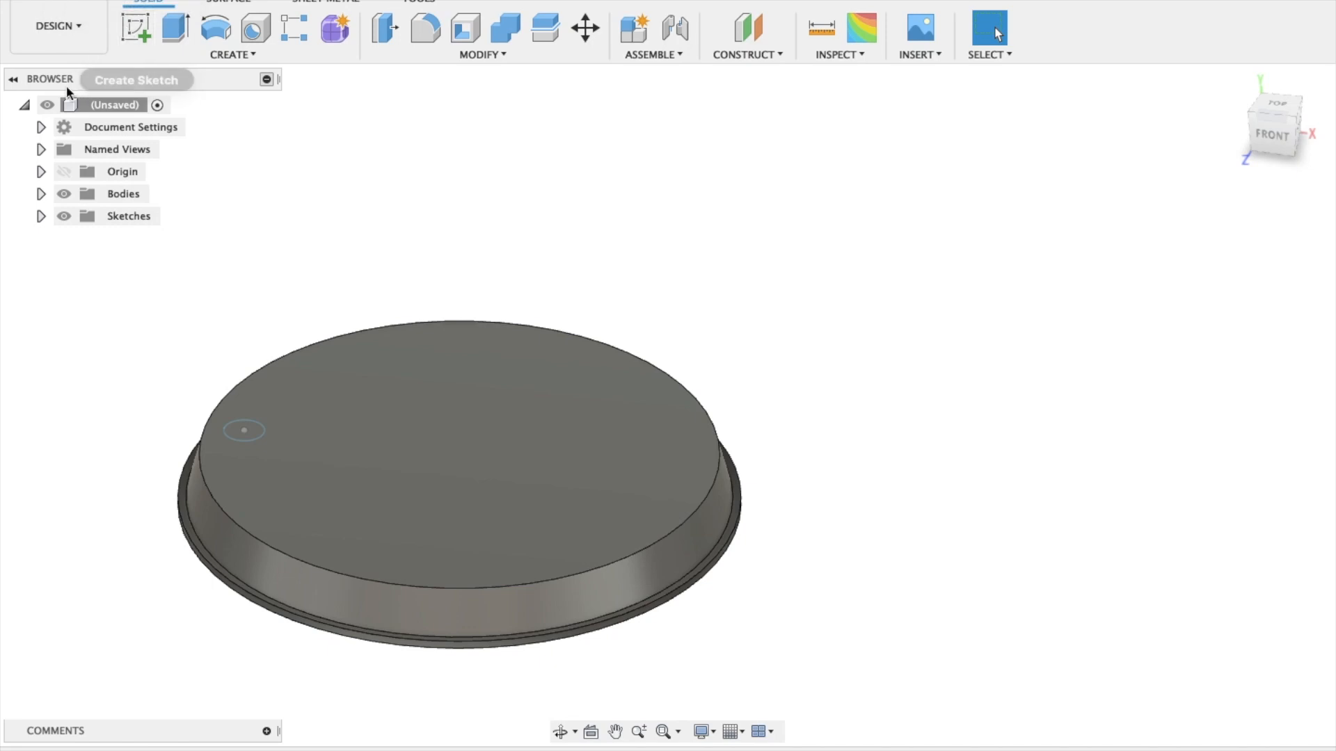
- Show the origin planes, start a new sketch on the vertical XY plane, and check the lamp's pole in the reference photo
left_click(64, 174)
left_click(138, 30)
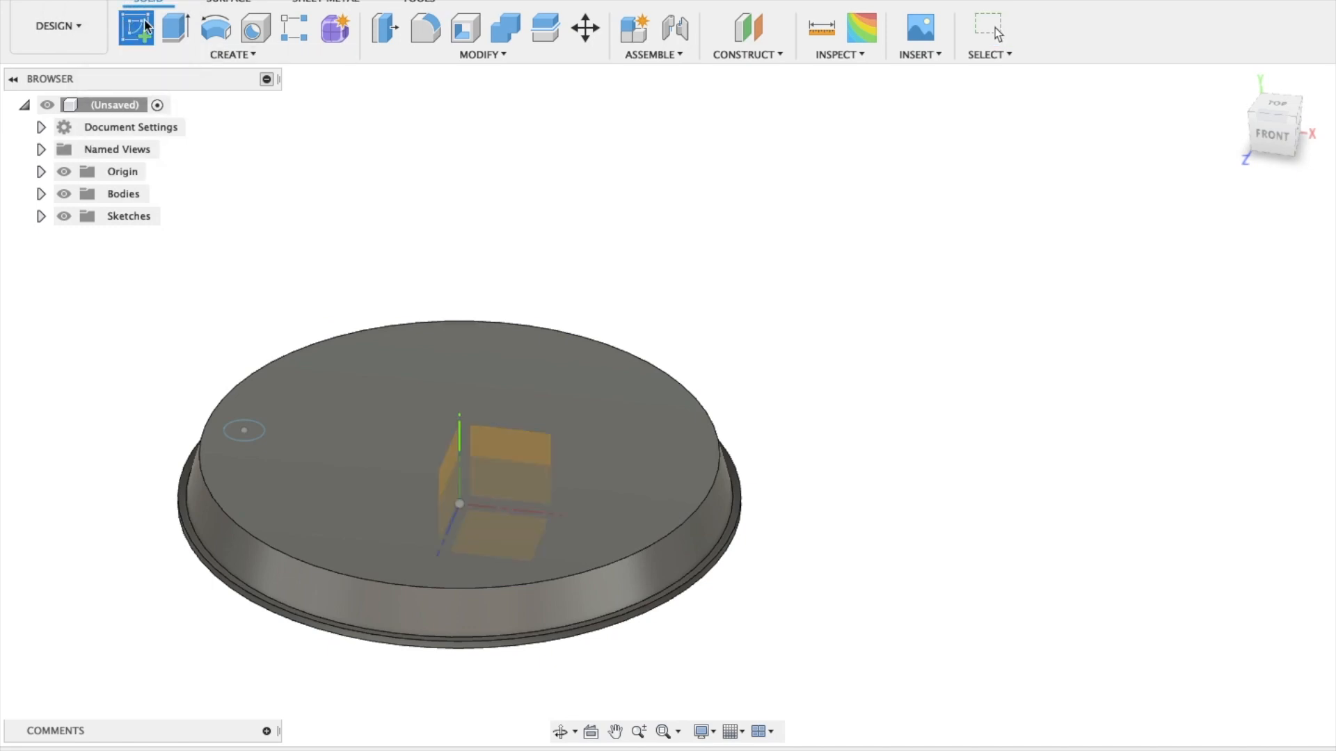
left_click(508, 443)
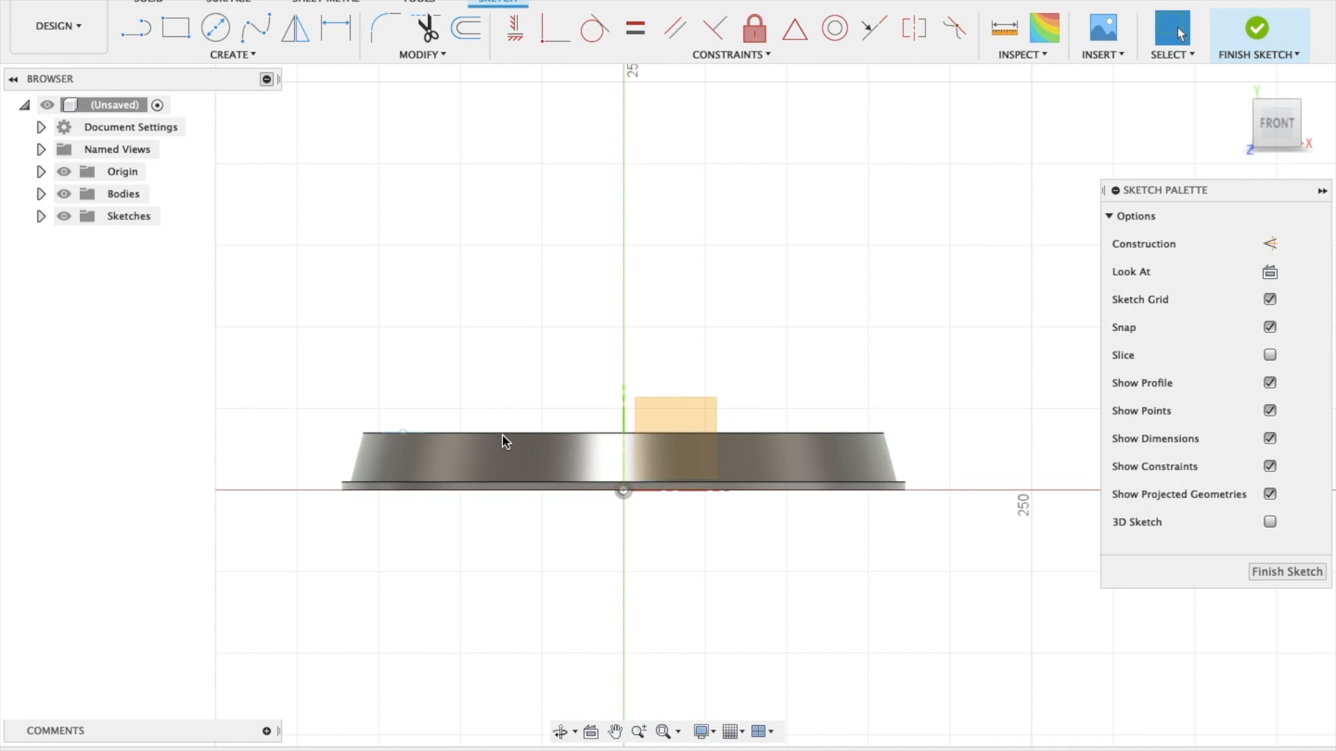
scroll(502, 436, "up", 3, "shift")
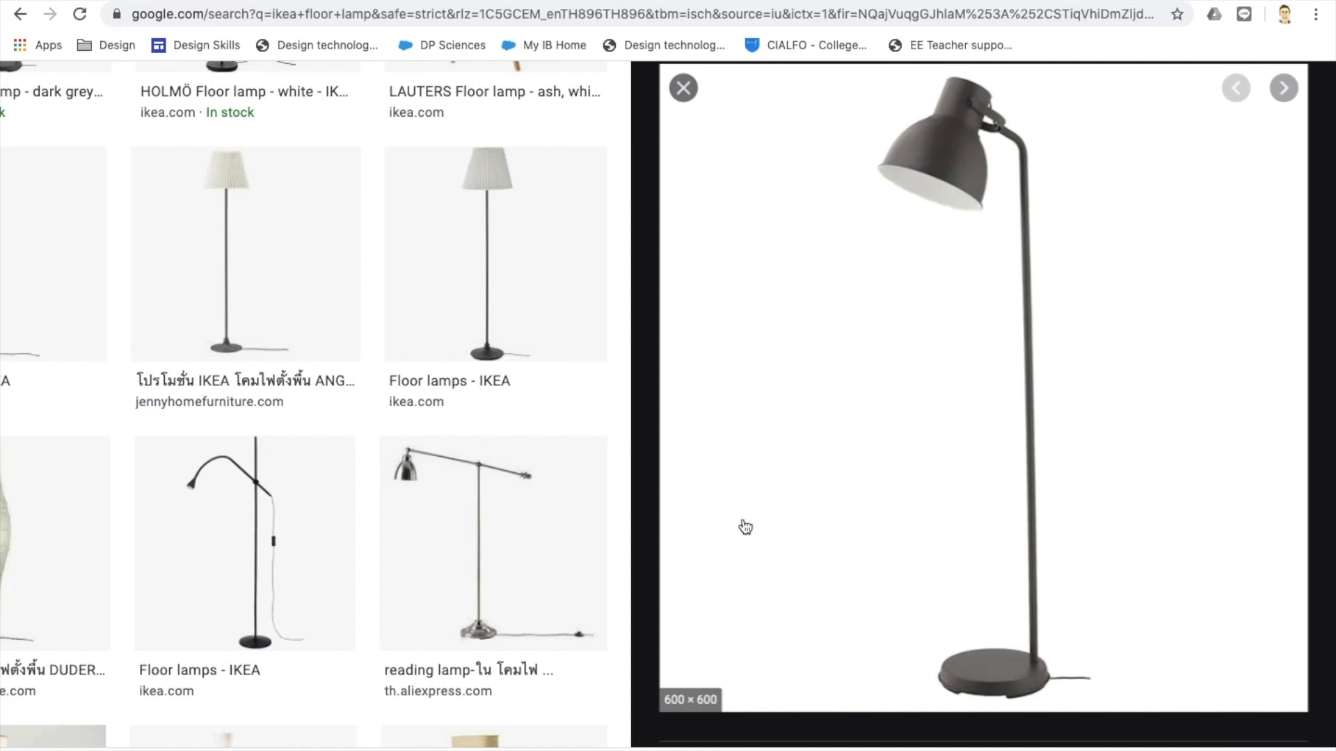
key("ctrl+Left")
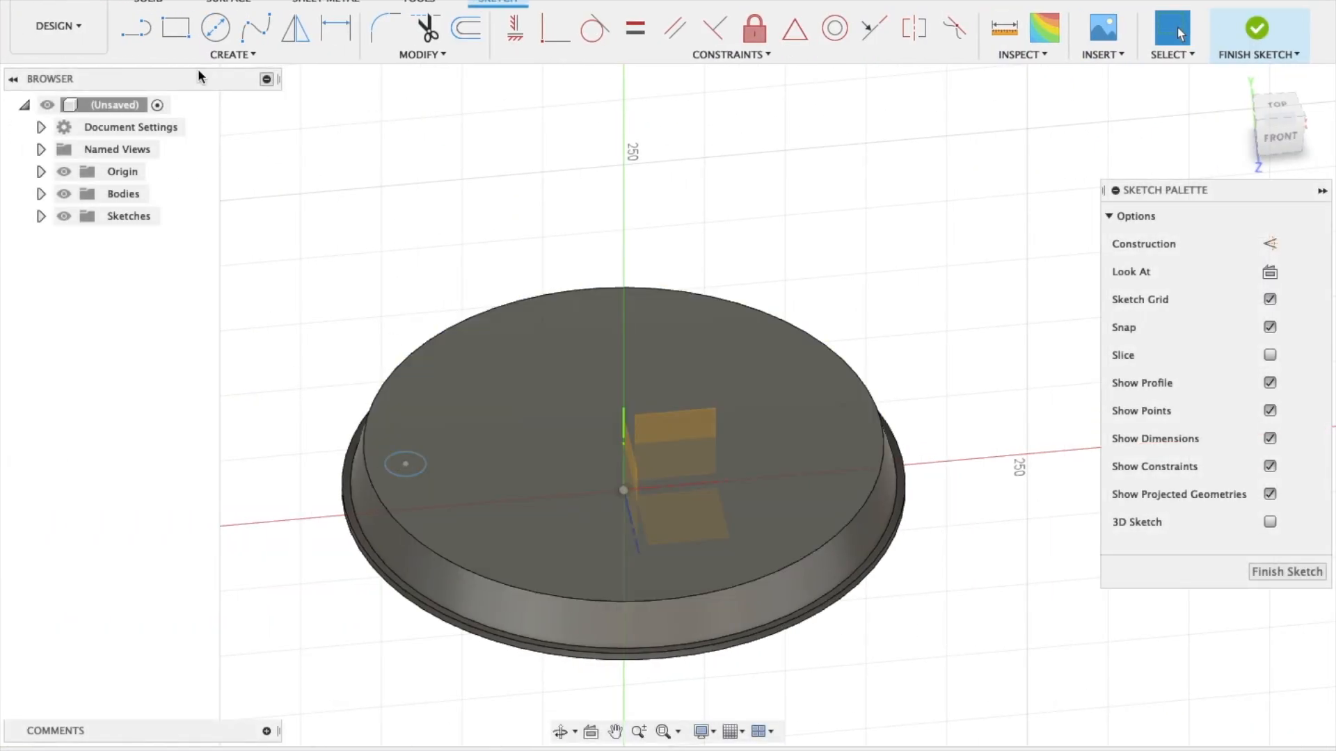
- Project the small circle's centre point from the base's top face into the vertical sketch
left_click(223, 54)
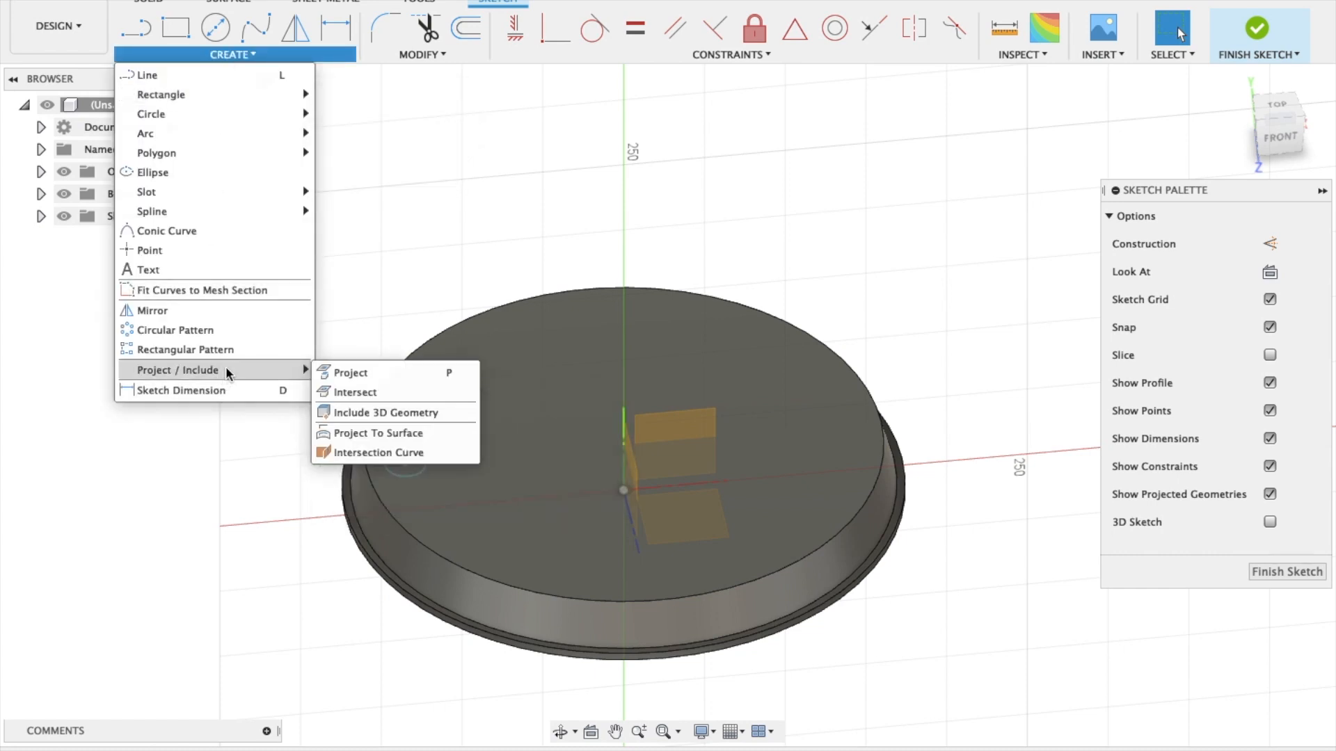
left_click(330, 370)
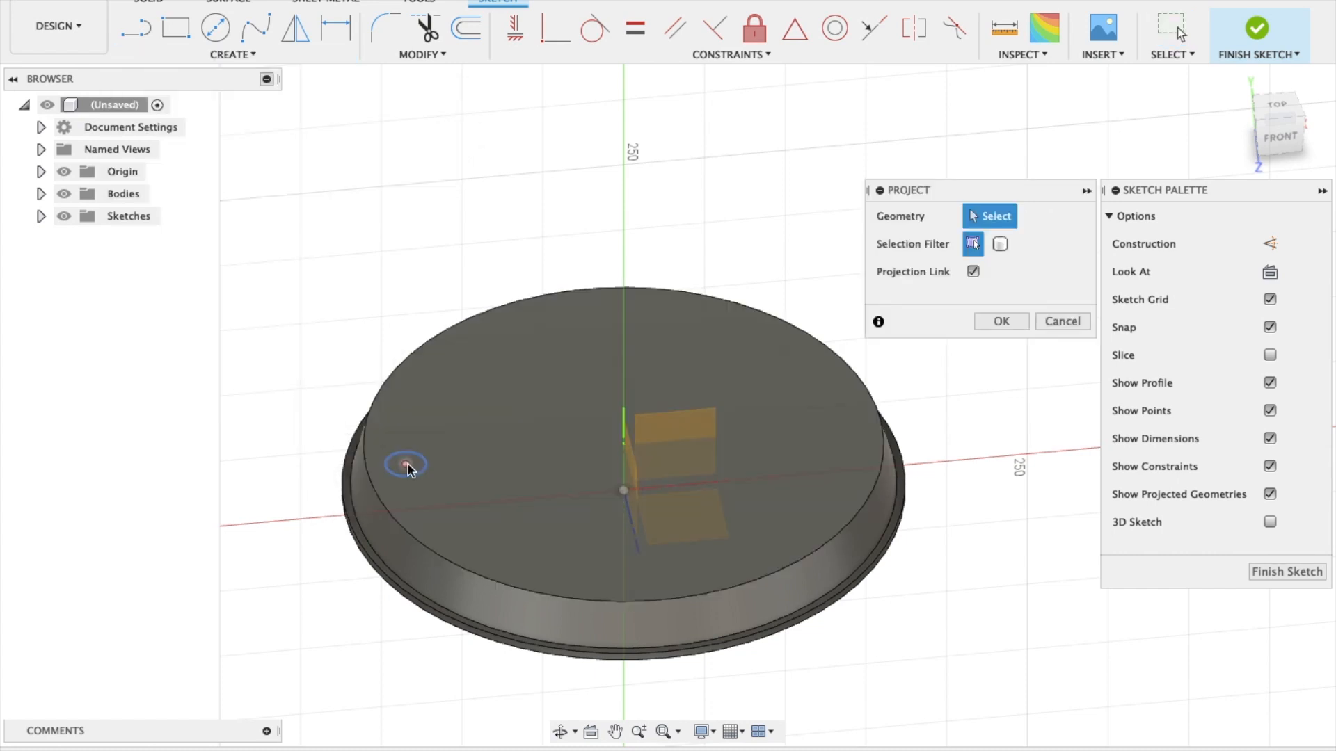
left_click(406, 464)
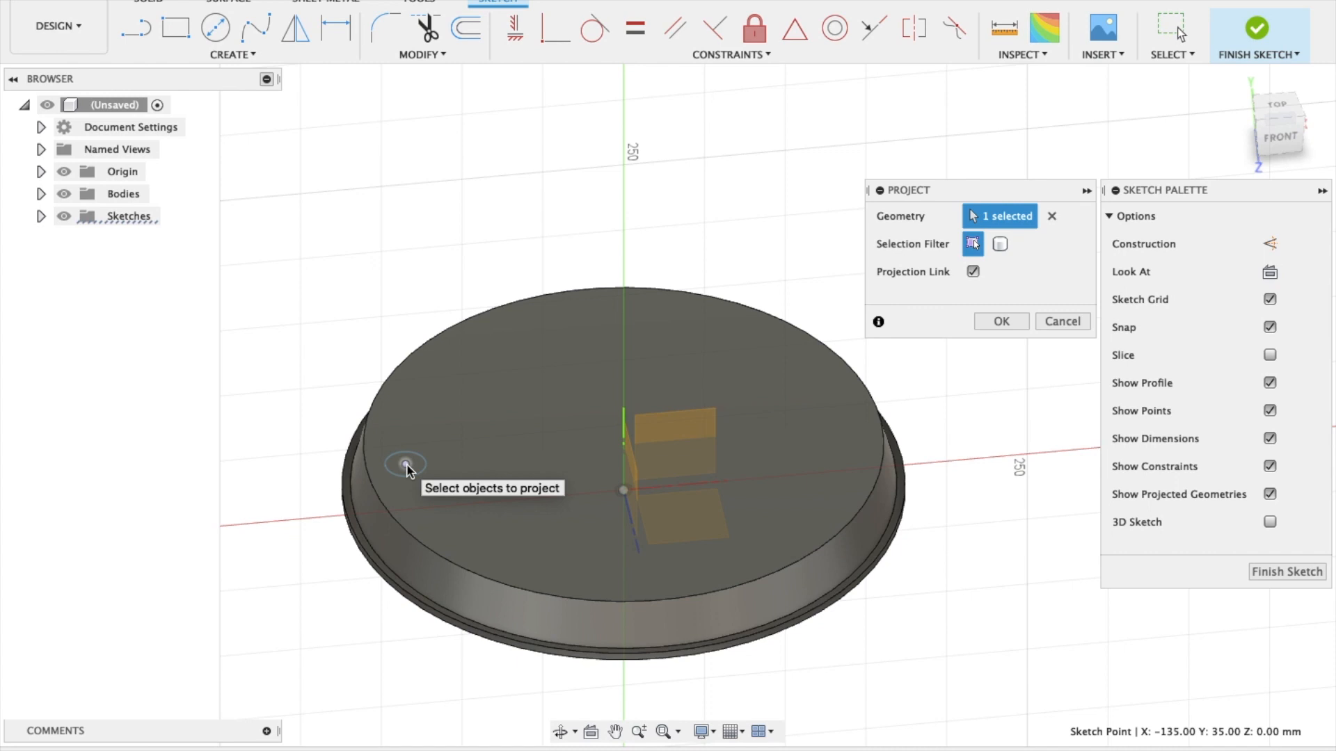
left_click(999, 323)
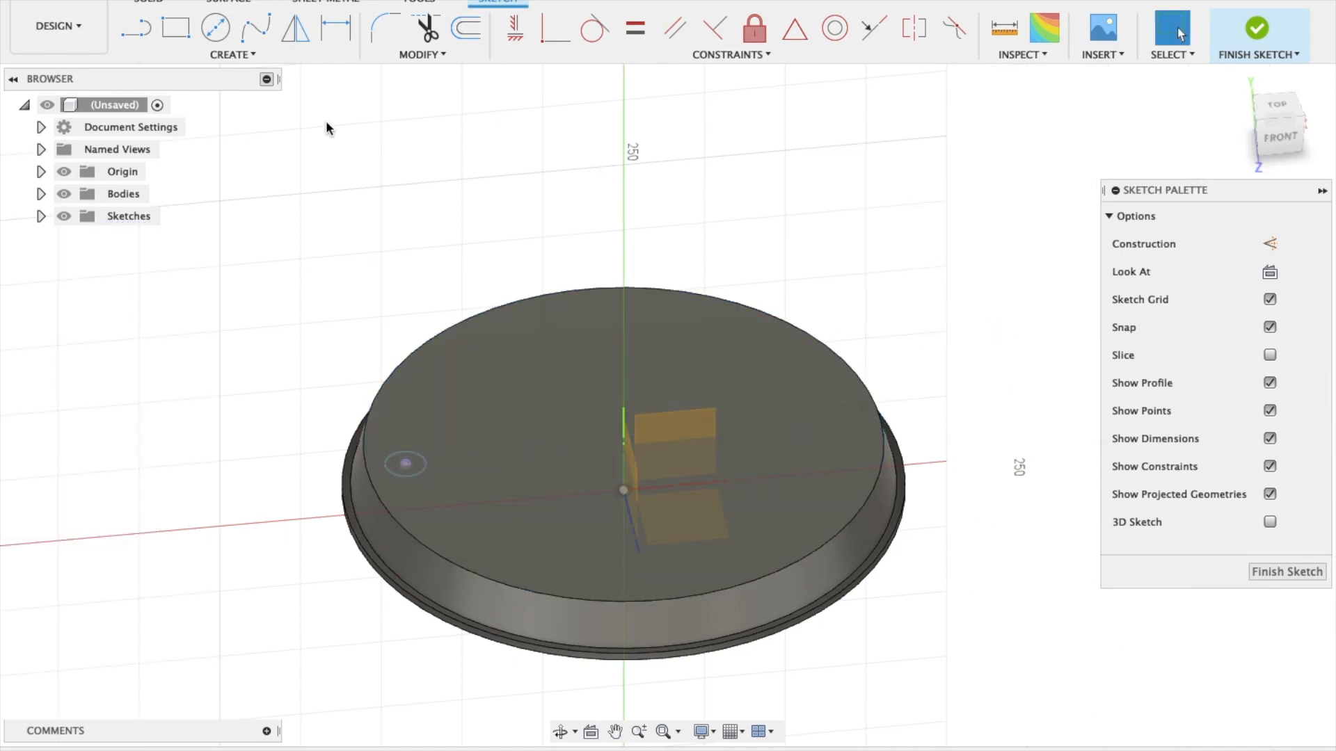
- Draw a vertical 1540 mm line upward from the projected centre point as the pole's path
left_click(230, 55)
left_click(211, 73)
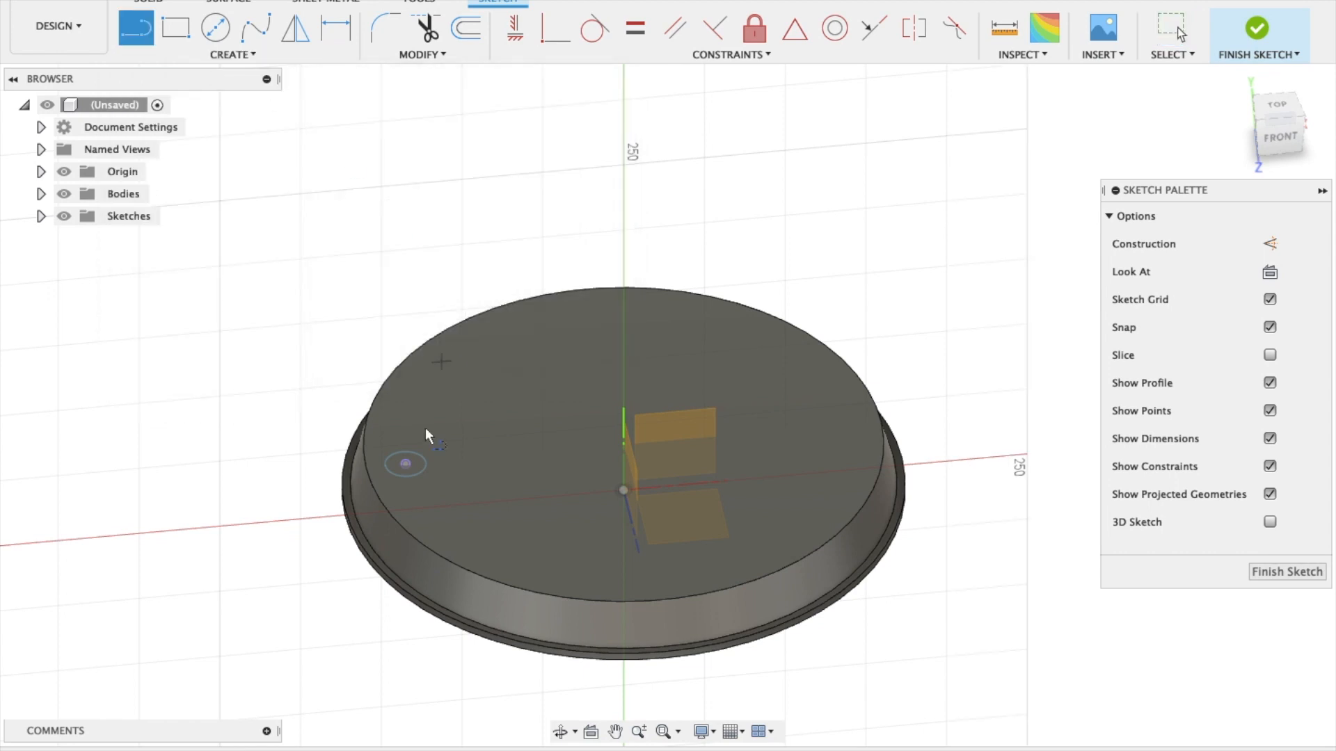
left_click(409, 464)
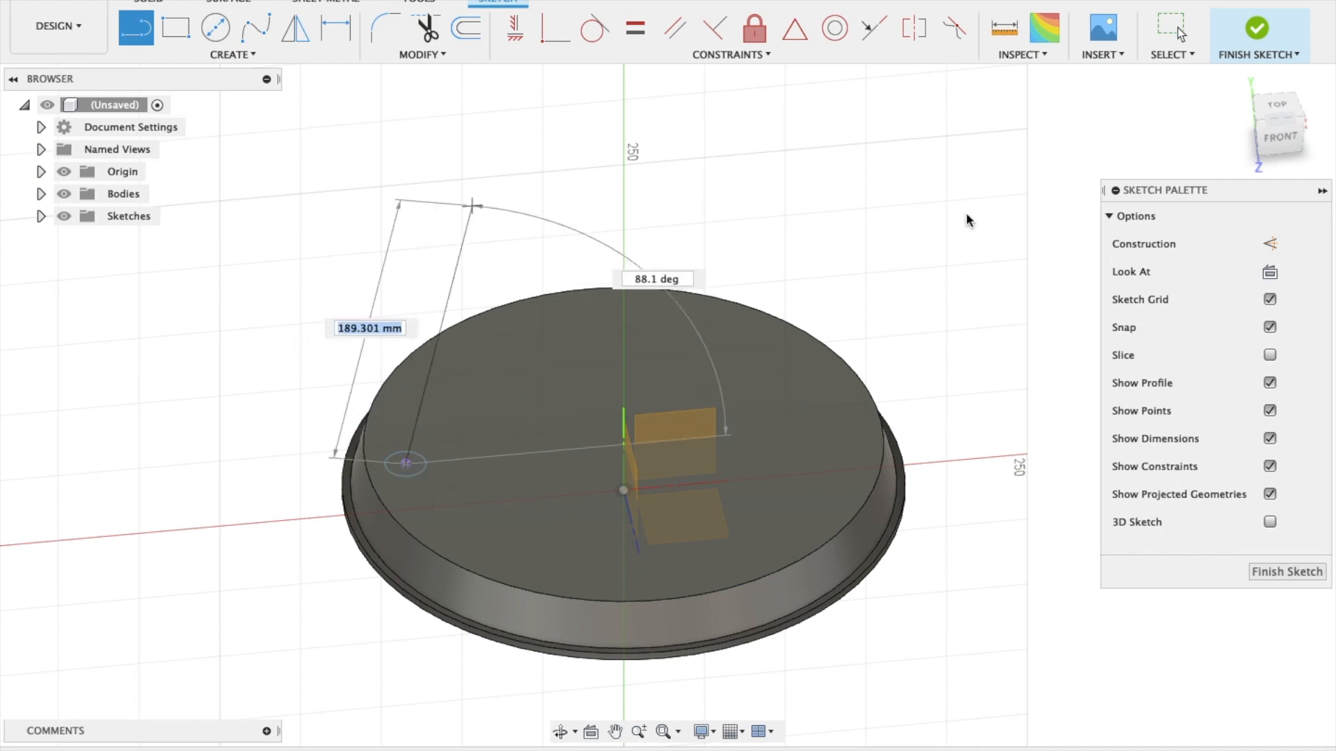
left_click(1270, 148)
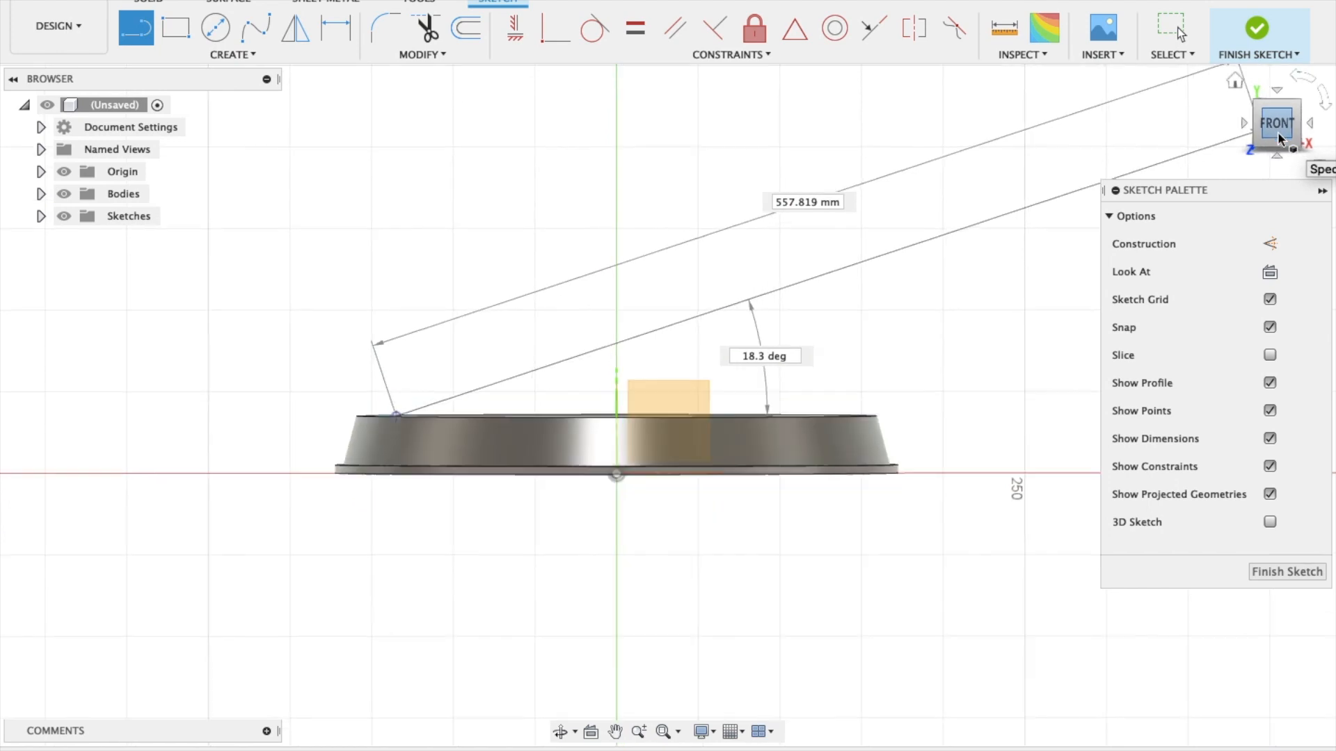
scroll(511, 236, "up", 2)
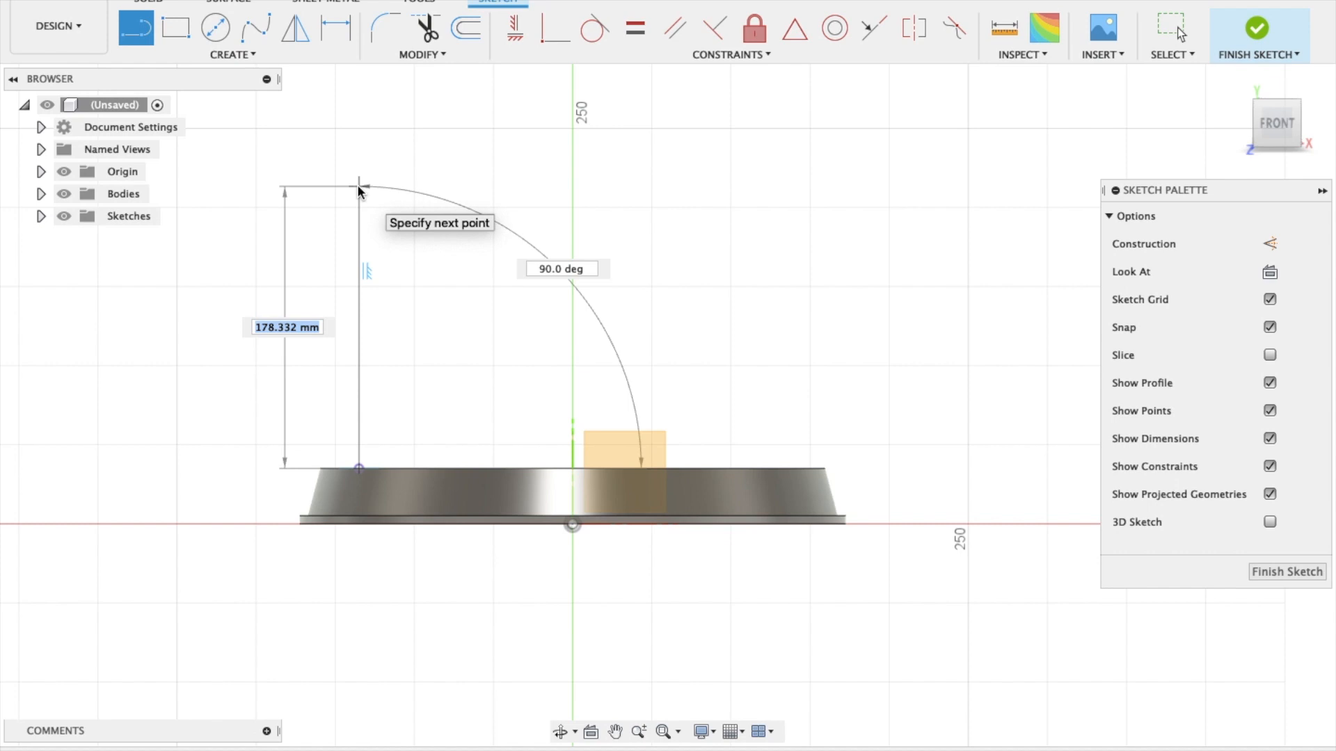
type("1540")
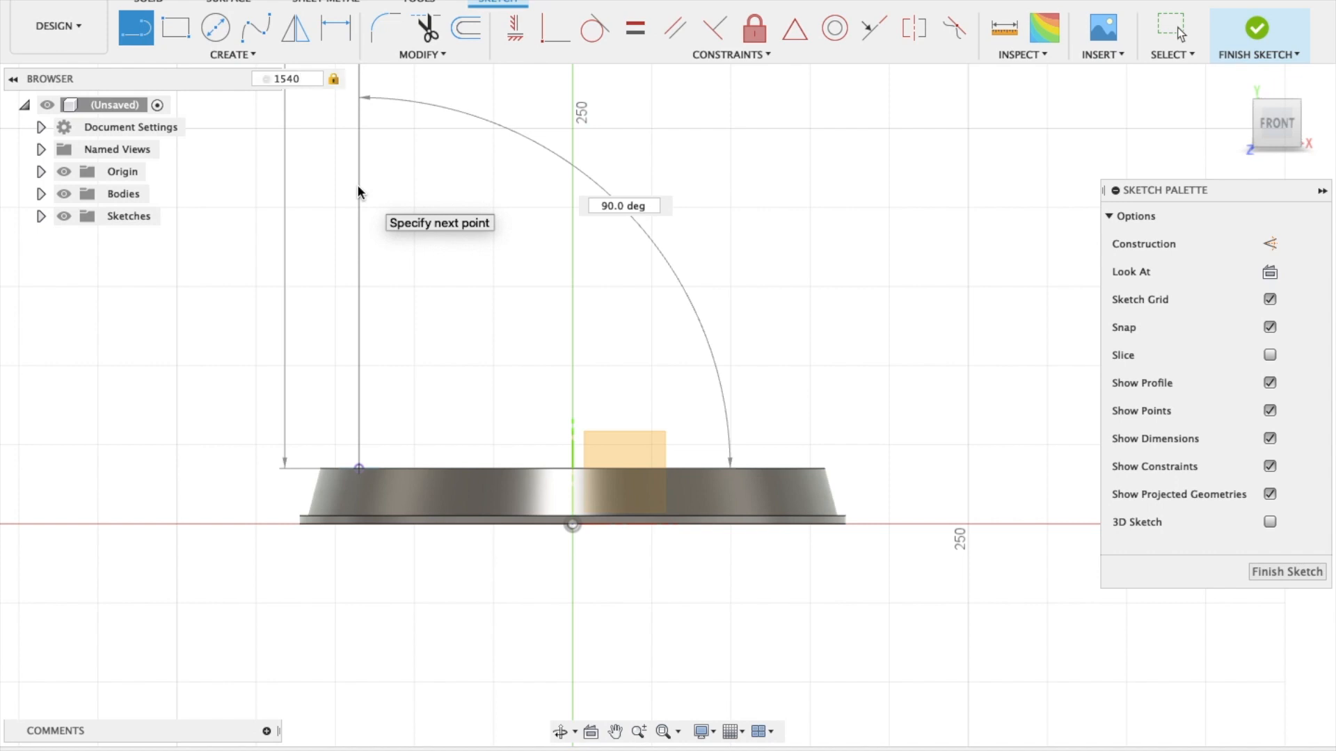
key("Return")
- Add a 90 mm line from the pole line's upper end, angled 45° from horizontal toward the base's centre
scroll(302, 312, "down", 5)
scroll(302, 312, "up", 8)
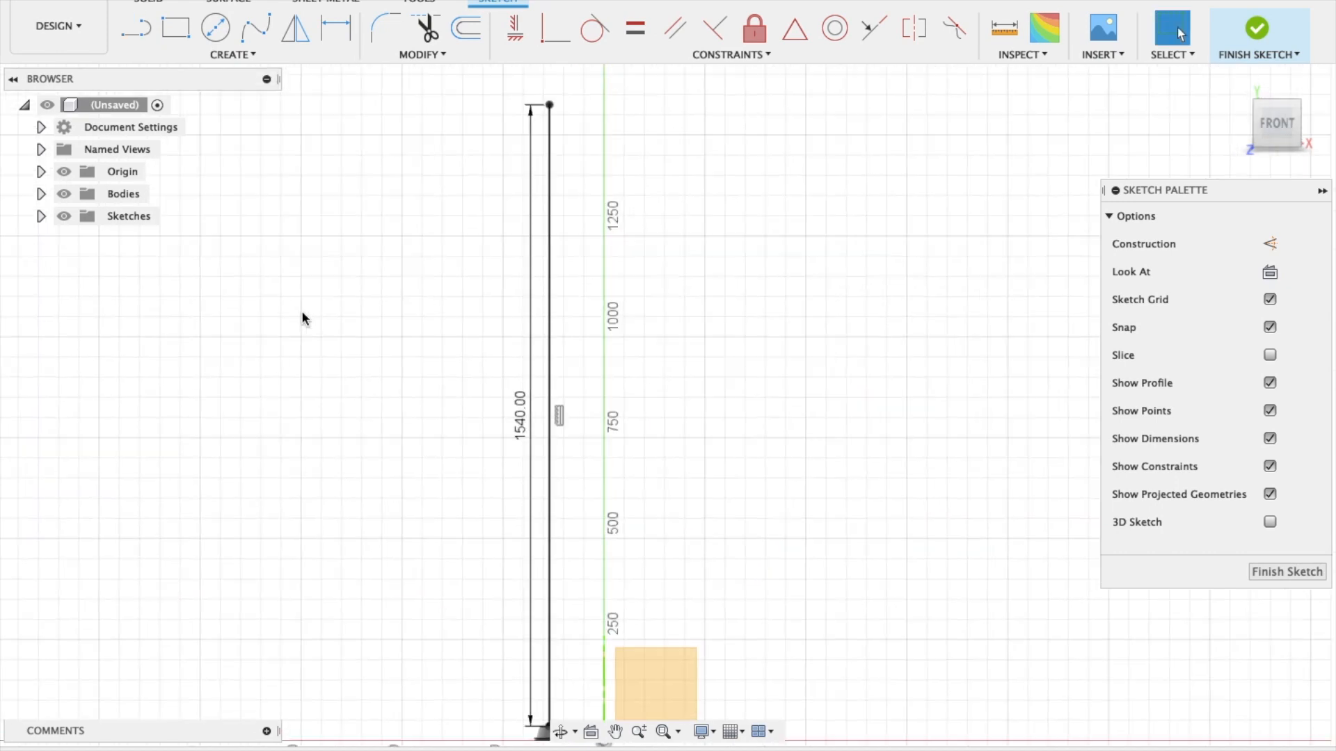
scroll(302, 312, "down", 2)
scroll(302, 312, "up", 3)
scroll(302, 311, "up", 2)
scroll(302, 311, "left", 4)
key("l")
left_click(605, 361)
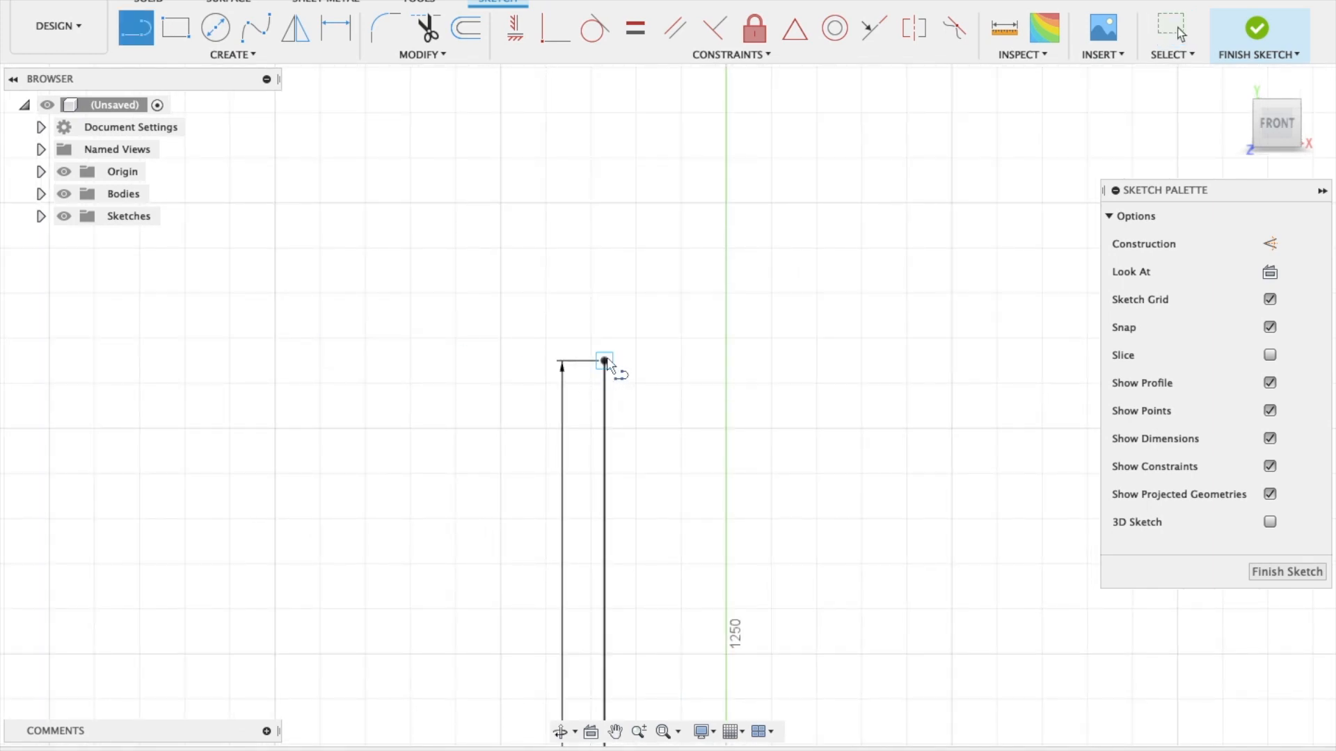
type("90")
key("Tab")
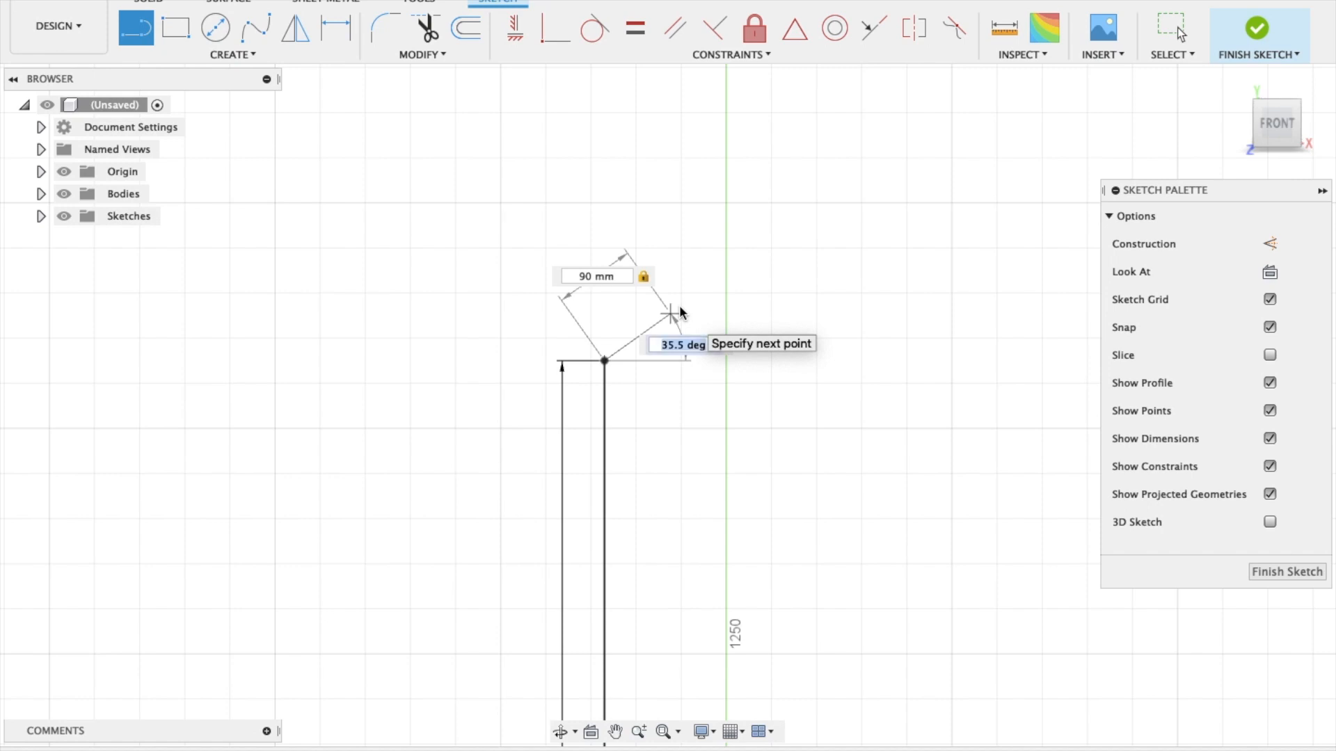
type("45")
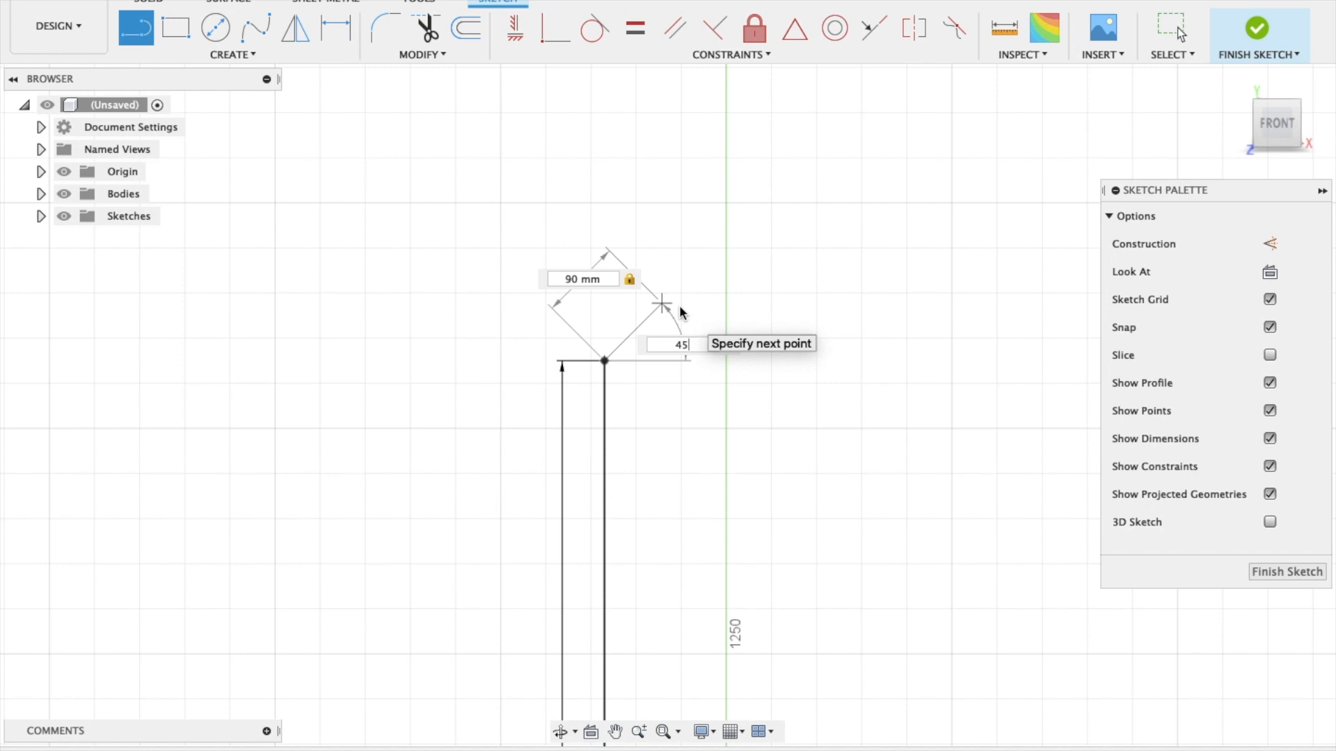
key("Return")
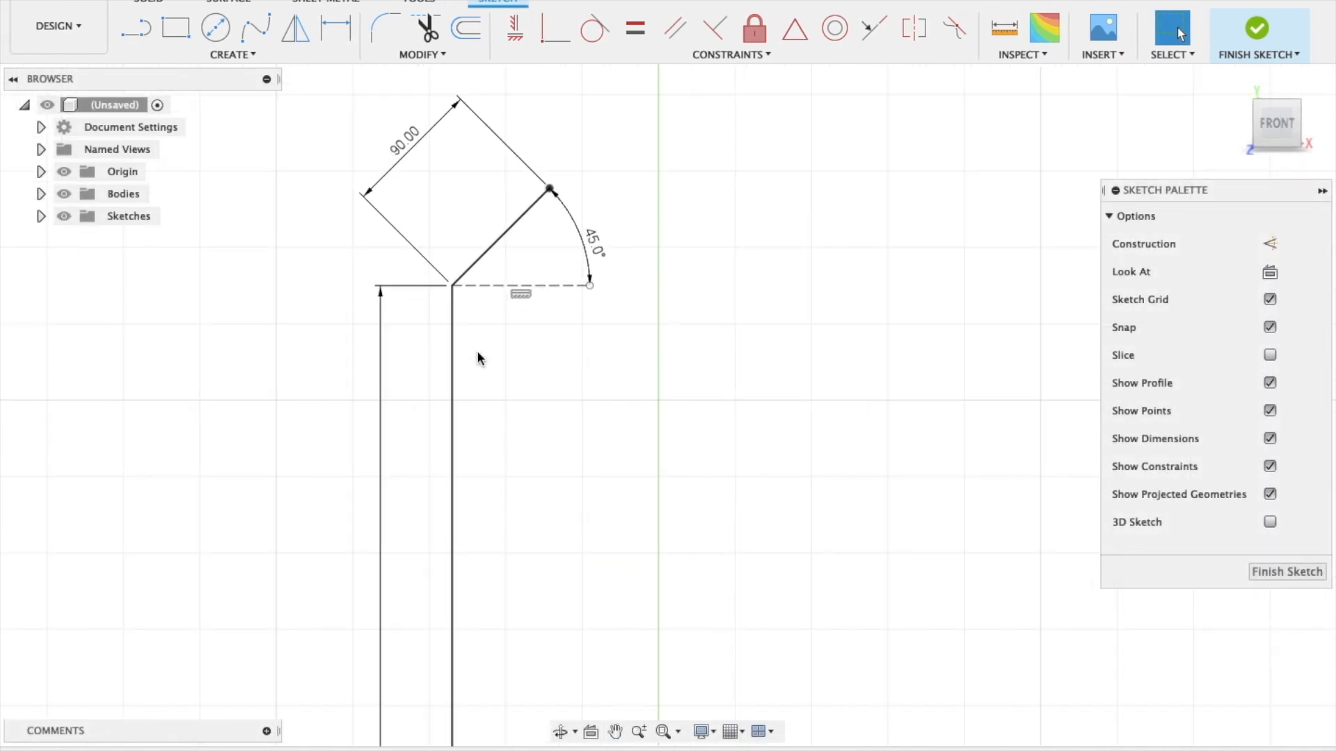
- Fillet the corner between the vertical pole line and the angled line with a radius of about 60.5 mm
left_click(423, 56)
left_click(414, 73)
left_click(466, 271)
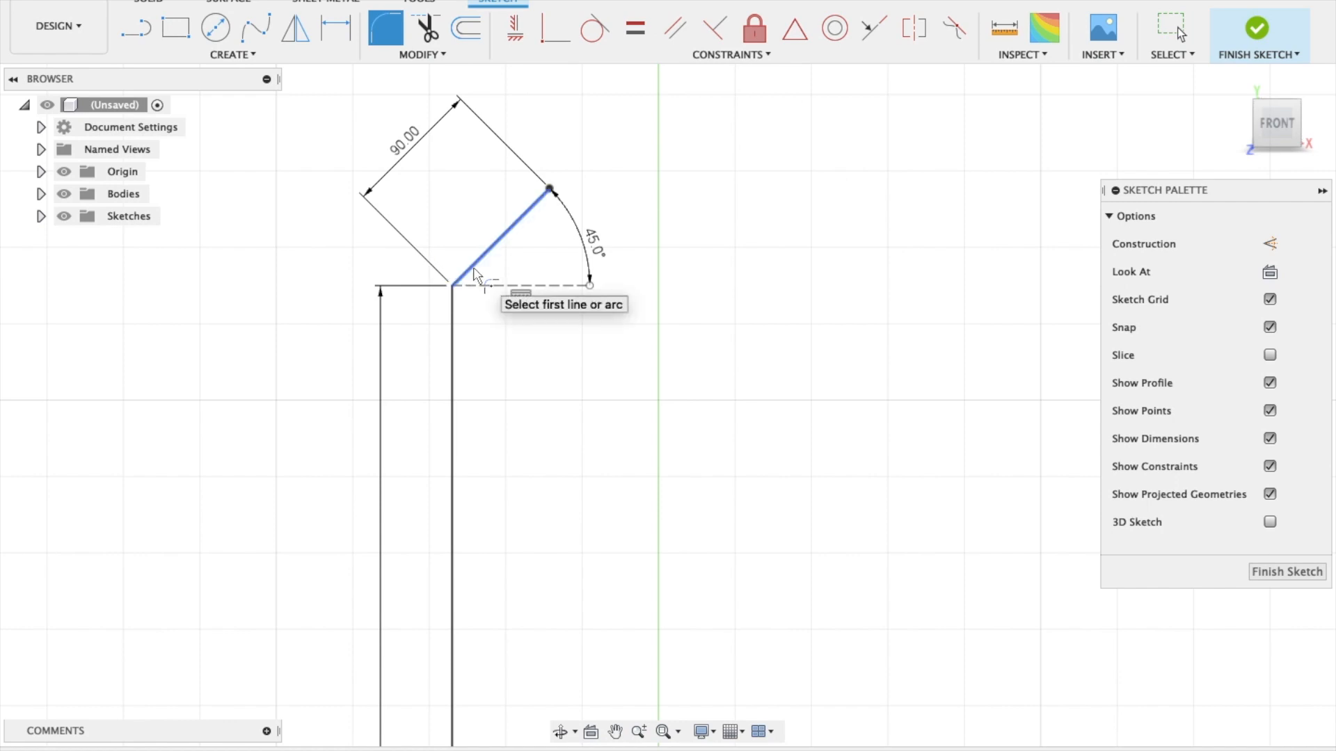
left_click(452, 334)
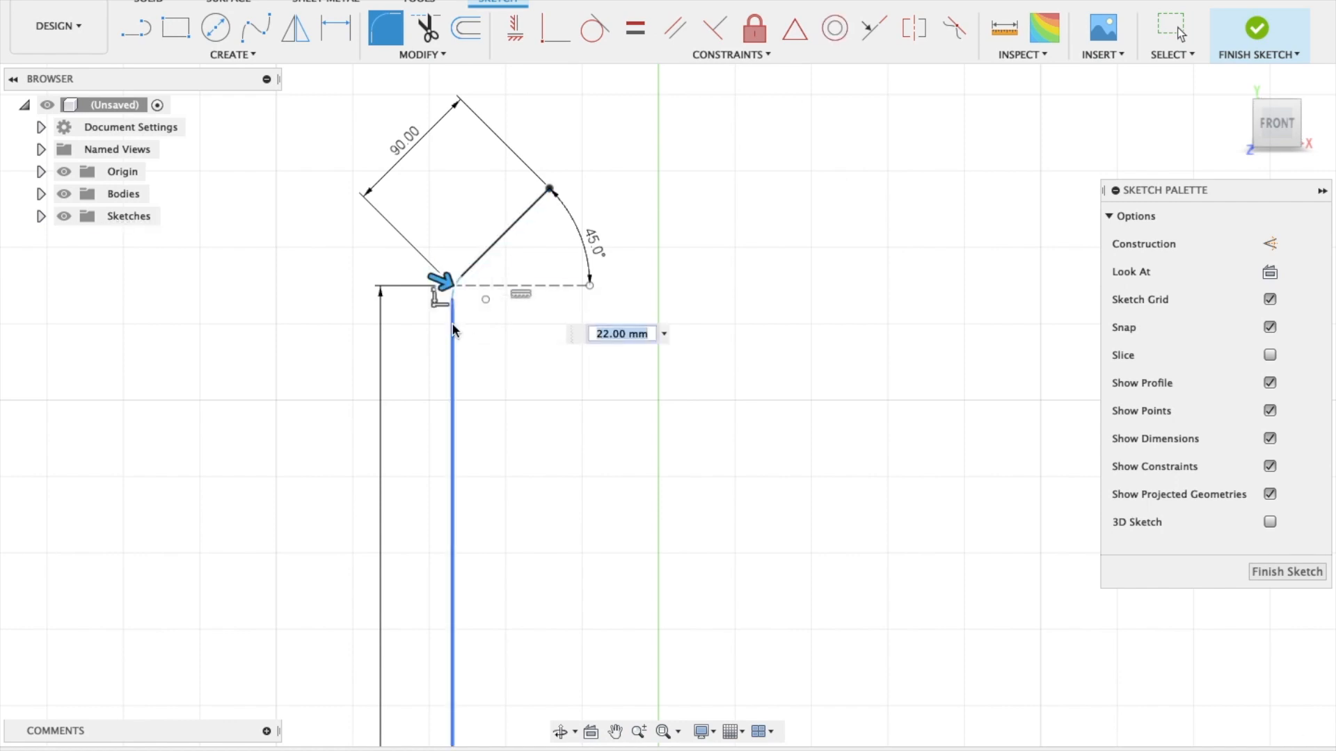
left_click_drag(449, 288, 451, 289)
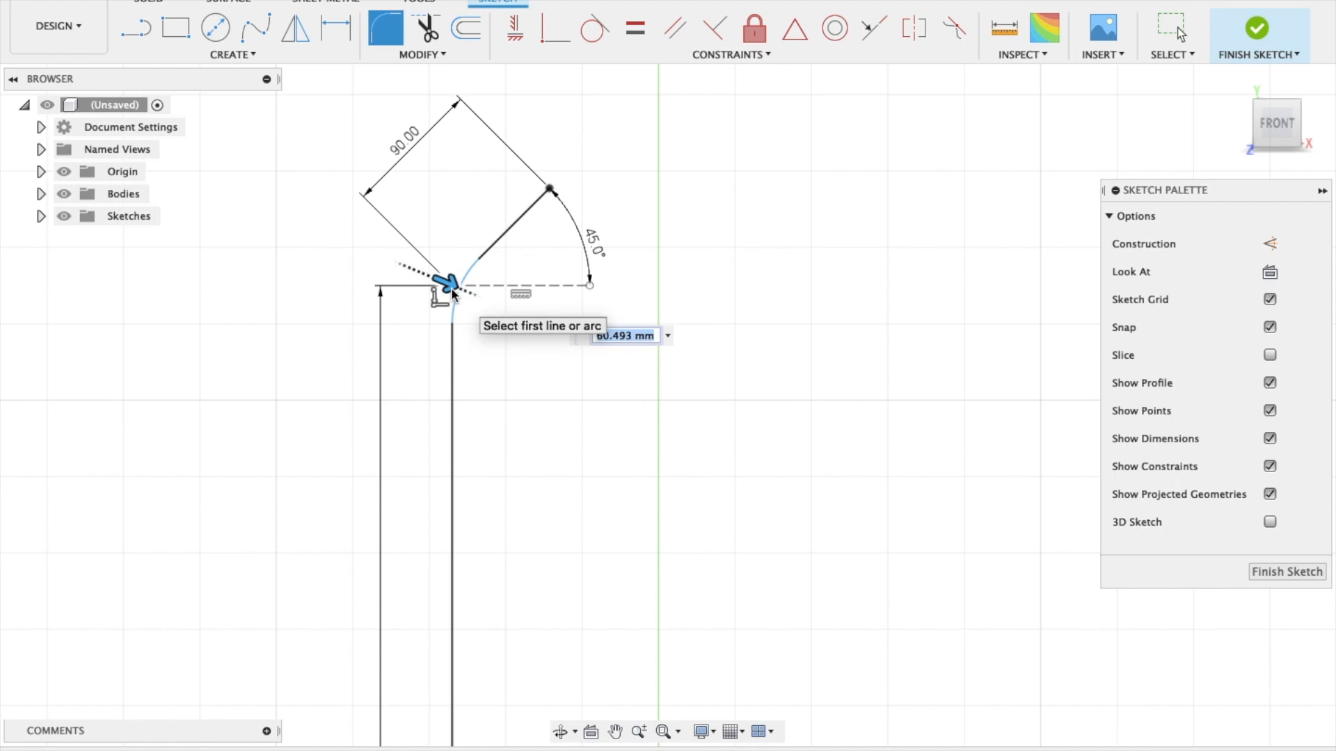
key("Return")
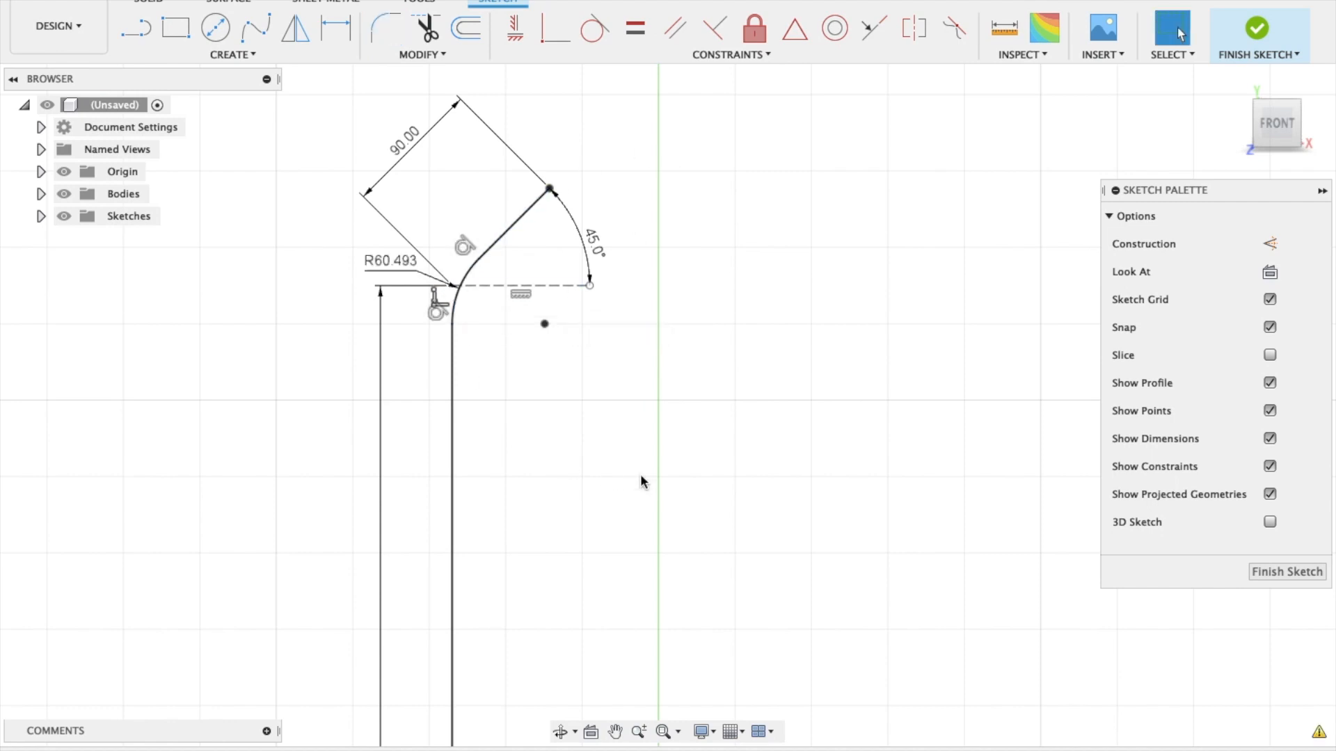
- Check where the pole path meets the small circle on the base and finish the sketch
scroll(640, 474, "down", 6)
scroll(641, 476, "down", 2)
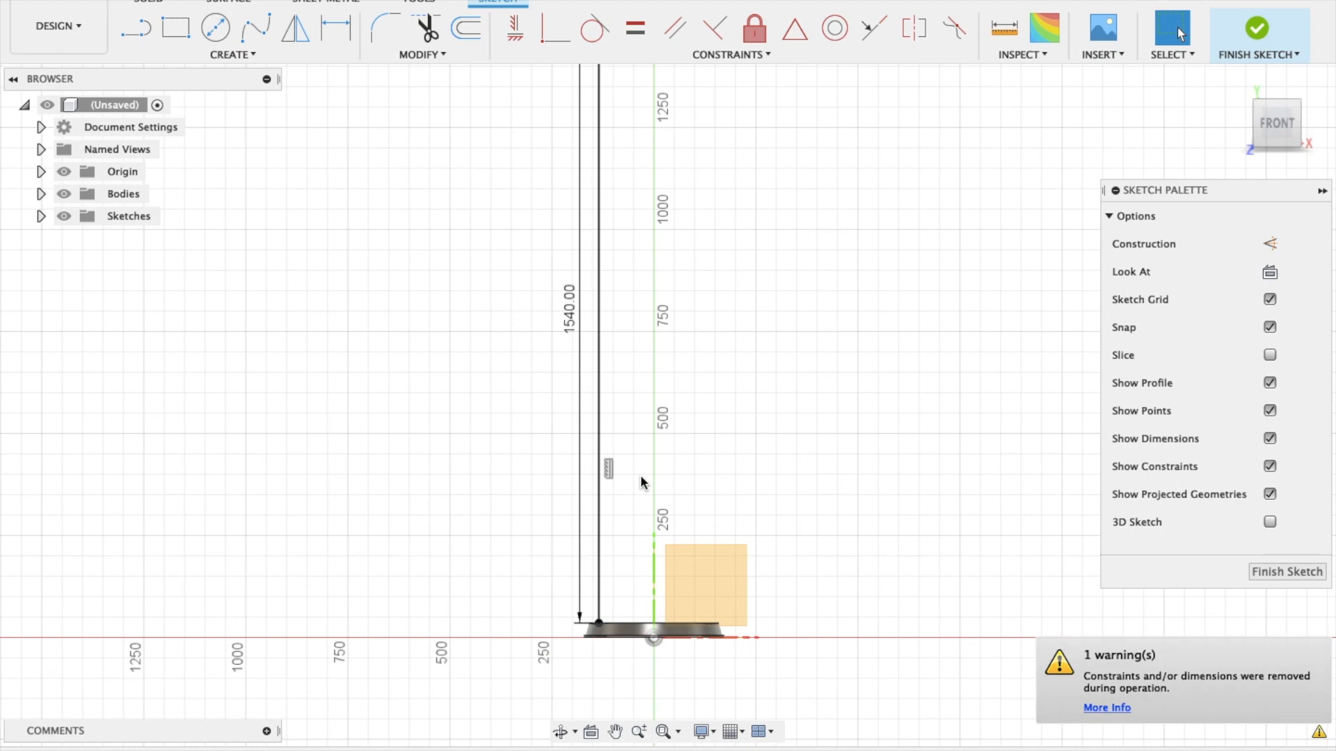
scroll(641, 477, "up", 1, "shift")
scroll(641, 477, "up", 4)
scroll(640, 480, "down", 5)
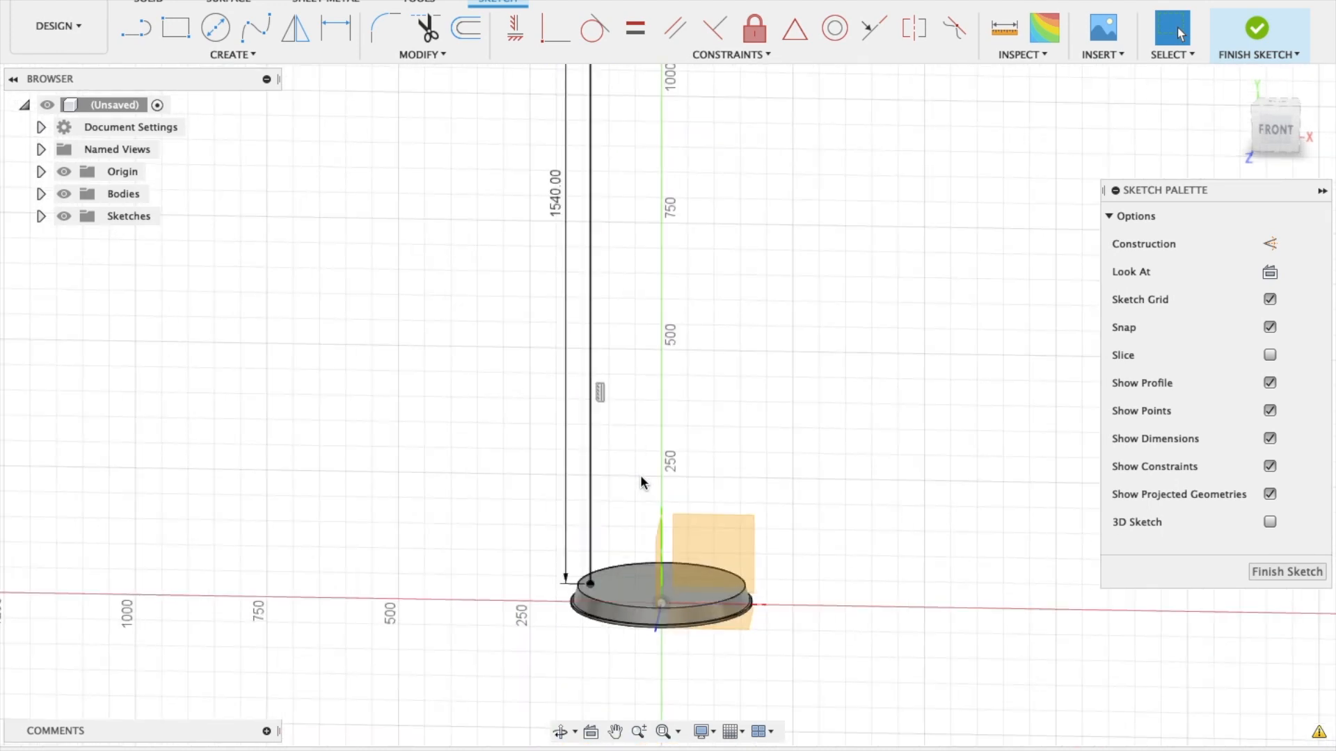
scroll(641, 481, "up", 5)
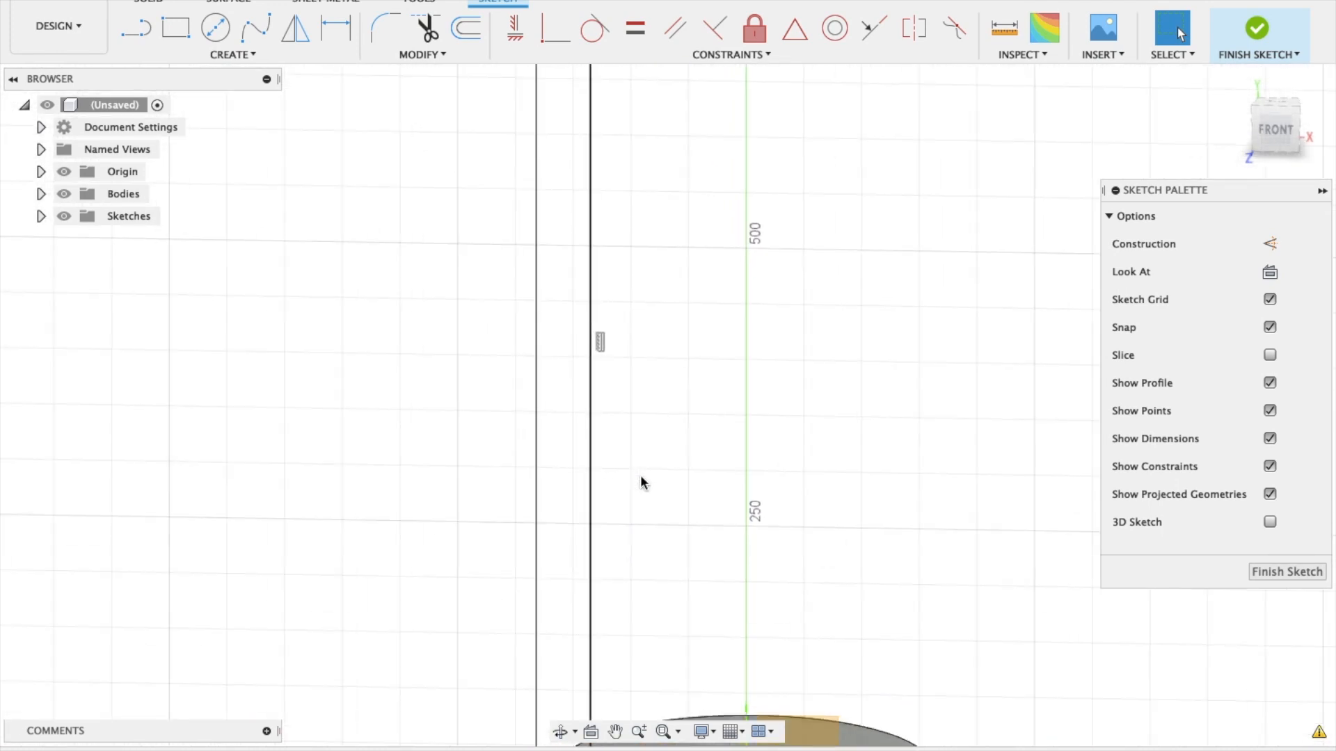
scroll(641, 480, "down", 2)
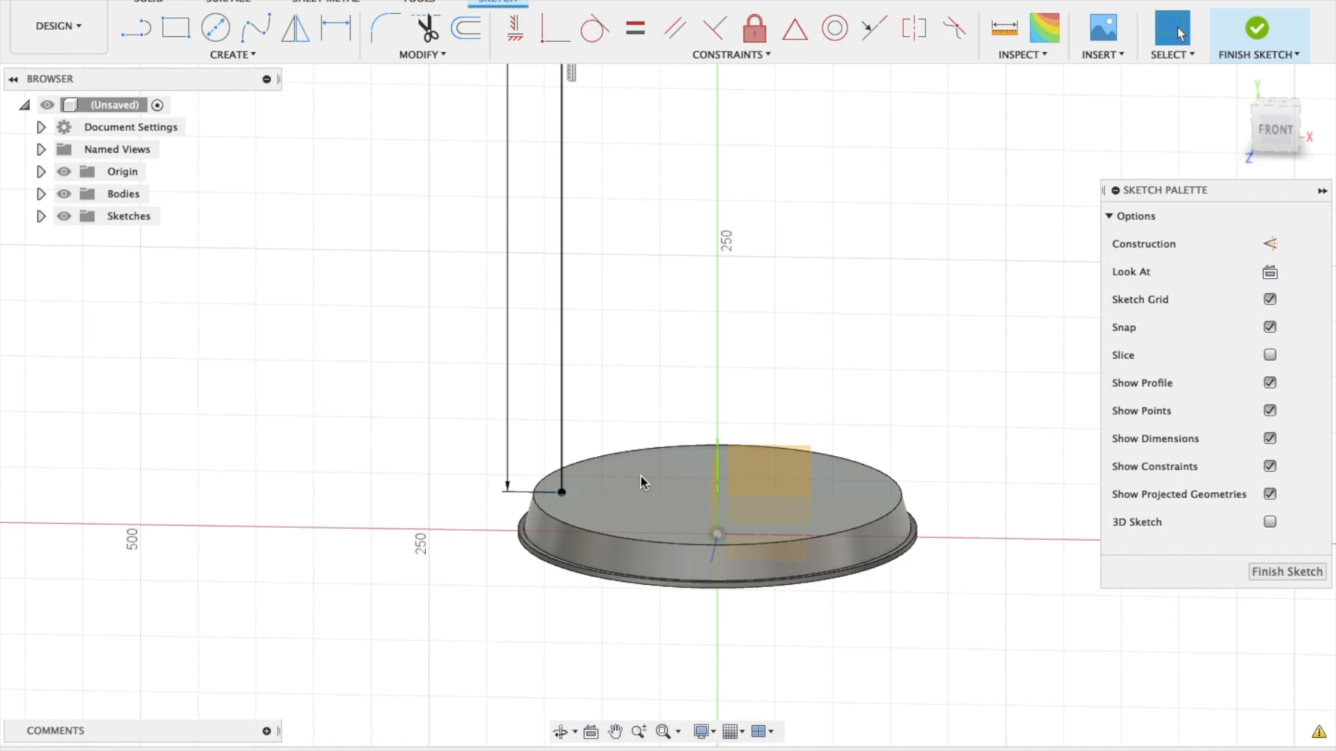
scroll(640, 481, "up", 2)
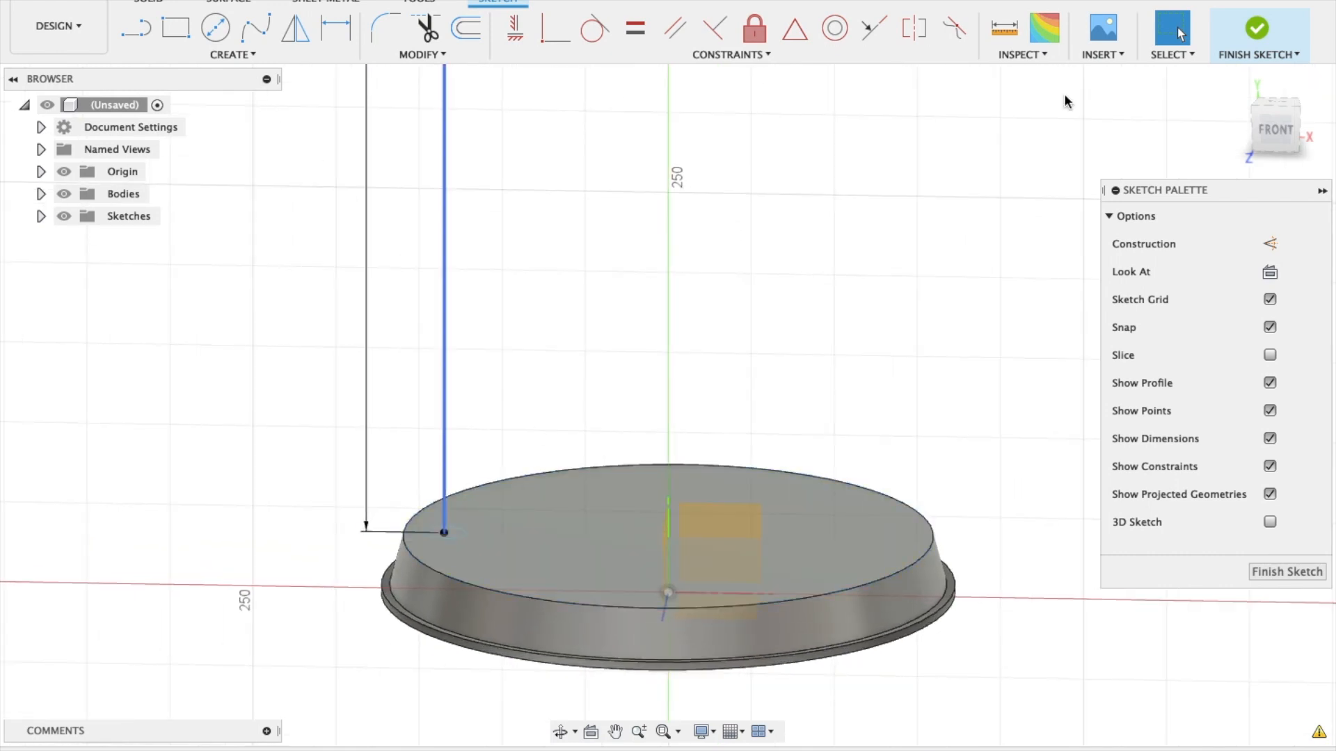
left_click(1258, 32)
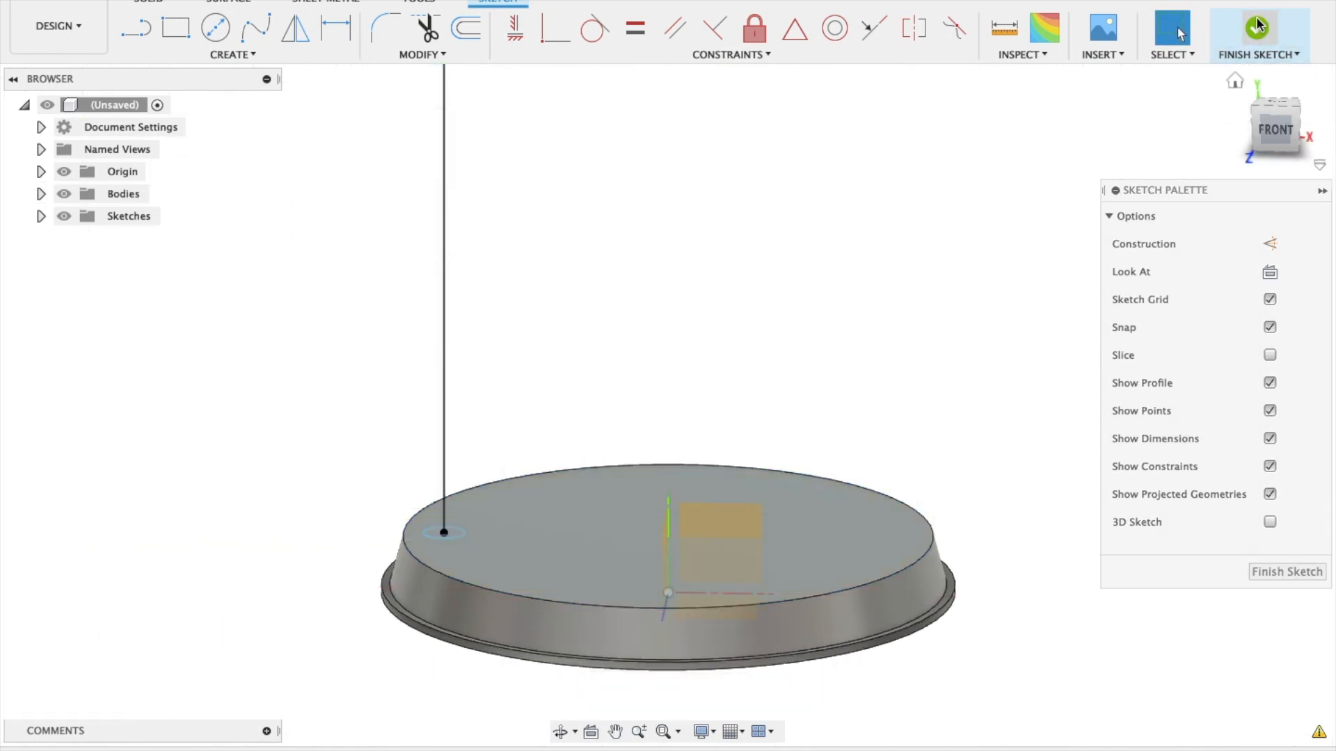
- Set up a single-path Sweep using the small circle on the base as profile and the pole line as path
left_click(240, 52)
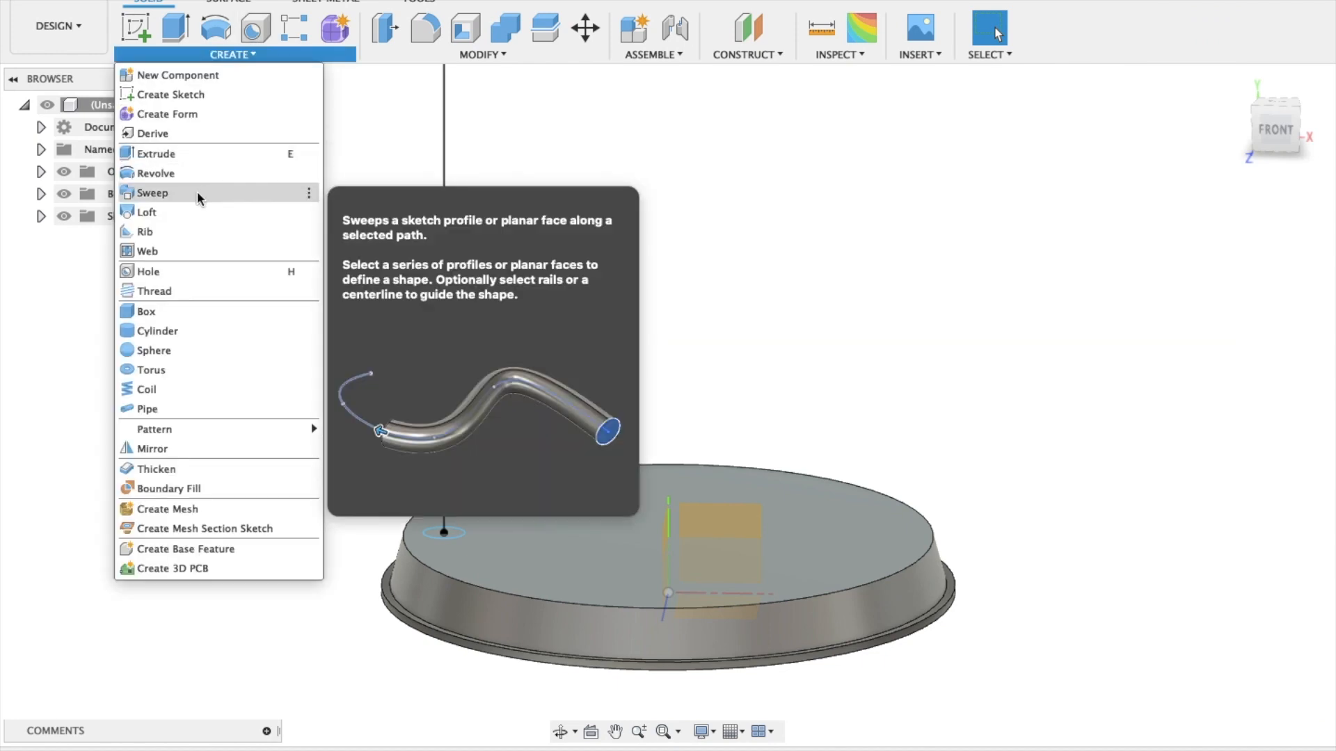
left_click(197, 193)
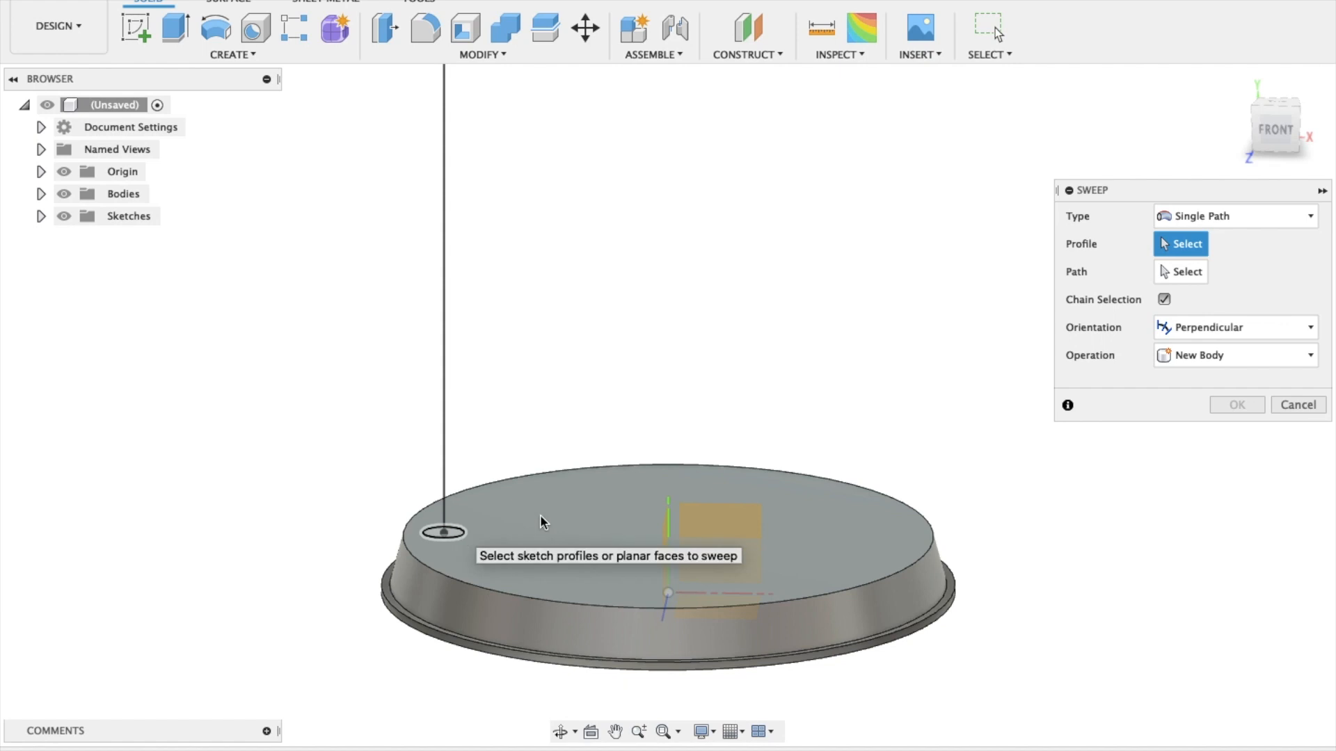
scroll(304, 533, "up", 3, "shift")
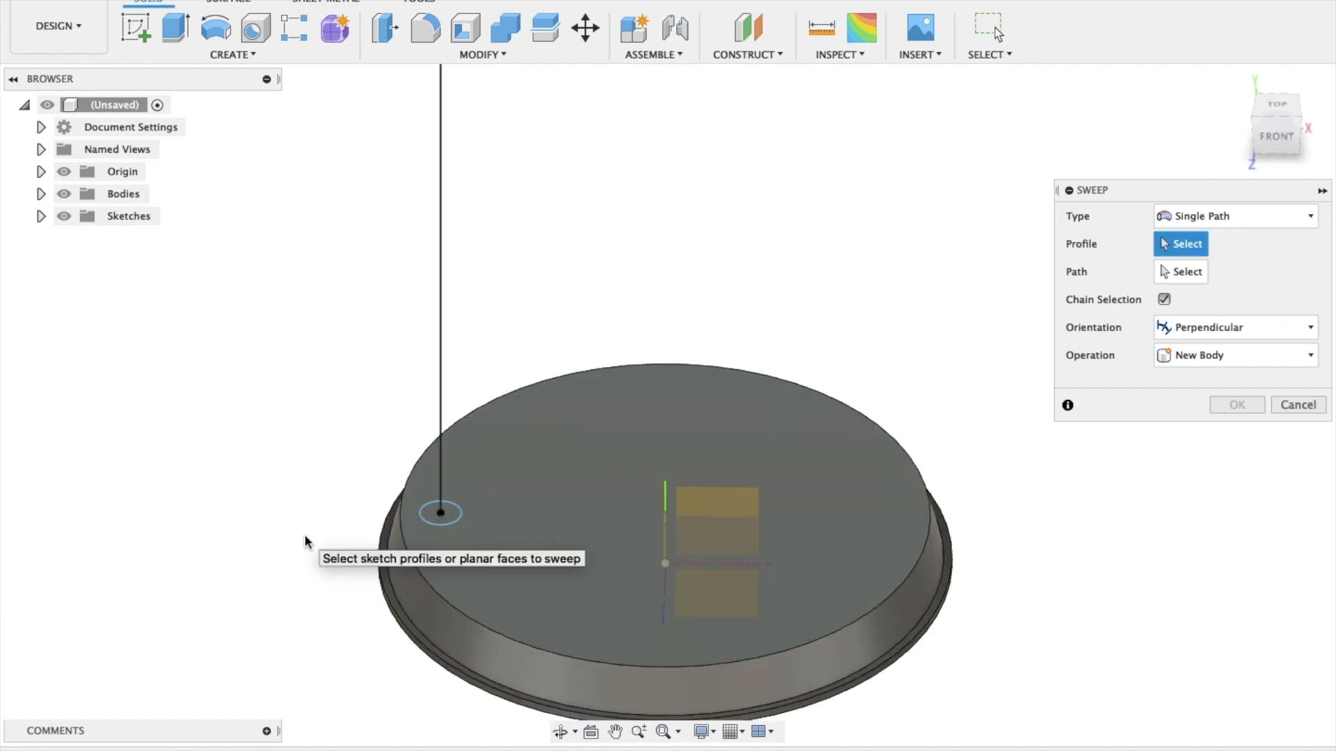
left_click(457, 517)
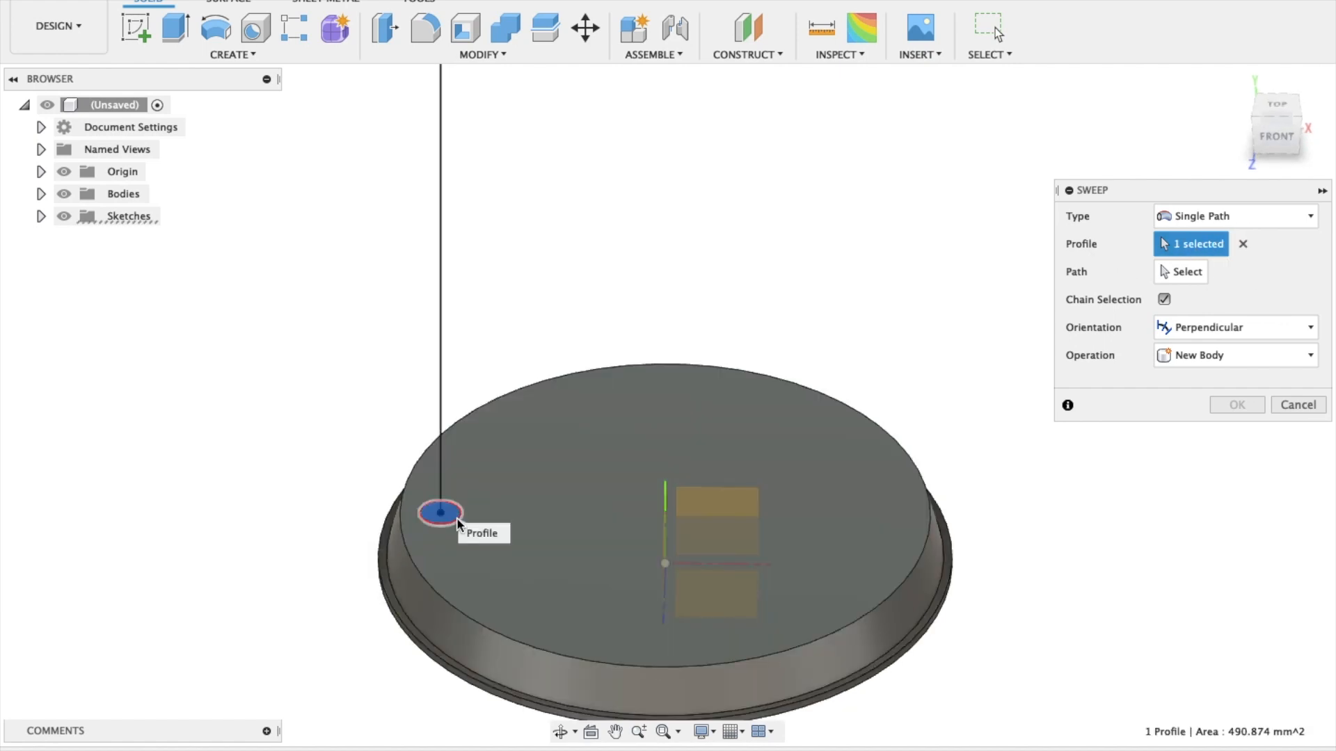
left_click(1176, 272)
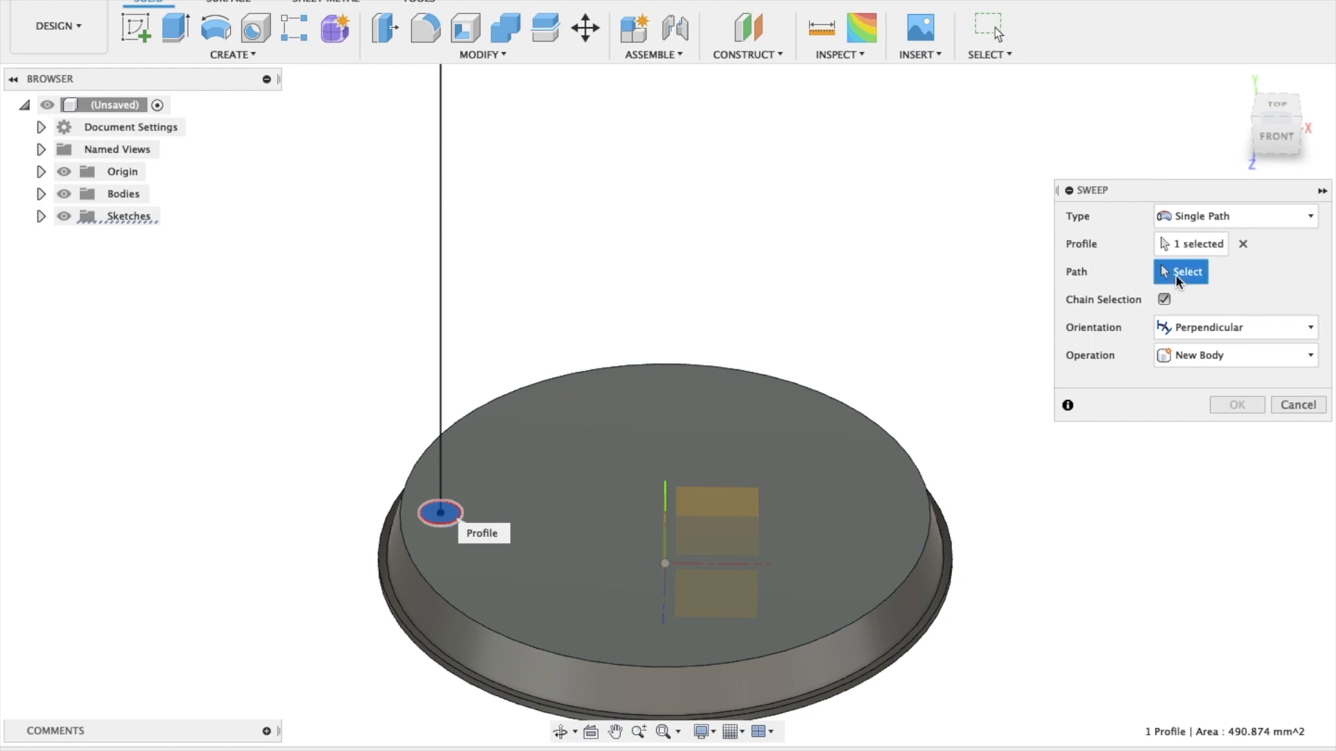
left_click(440, 185)
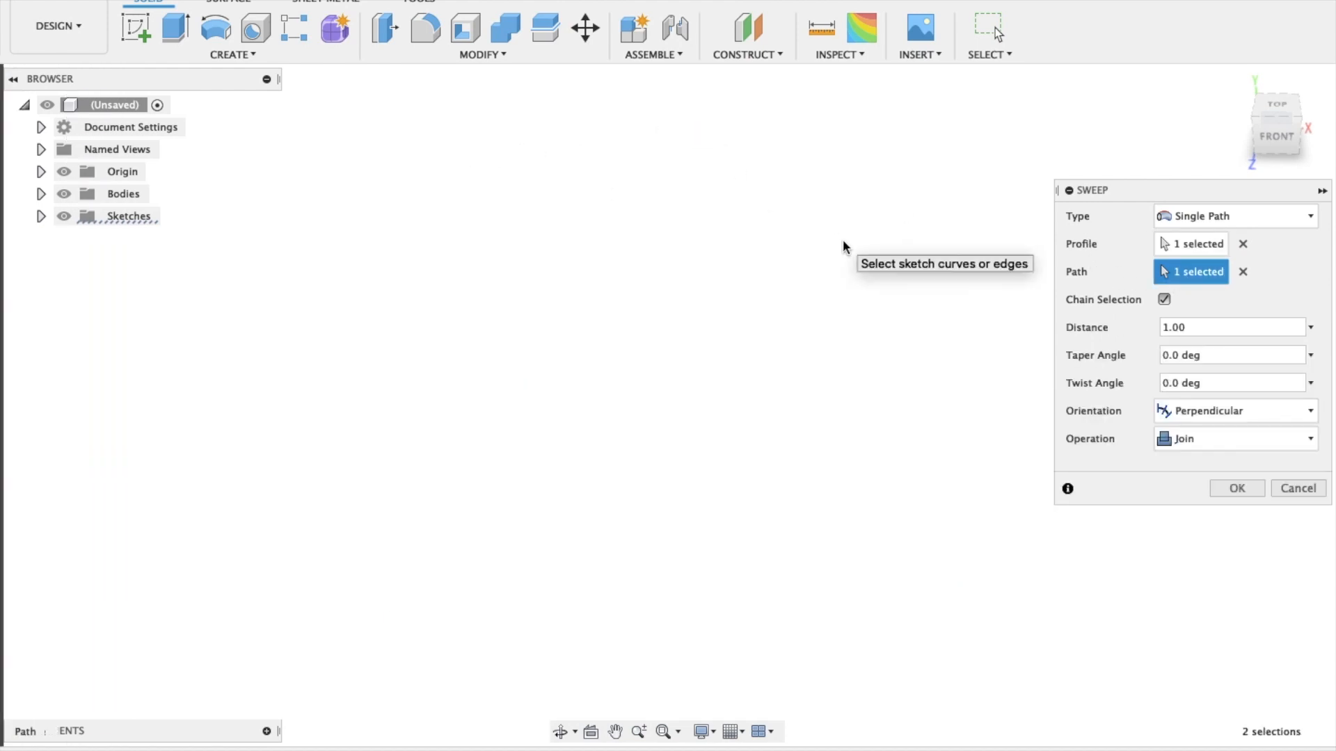
- Create the swept pole as a new body and compare its bent end with the lamp in the reference photo
scroll(842, 239, "down", 5)
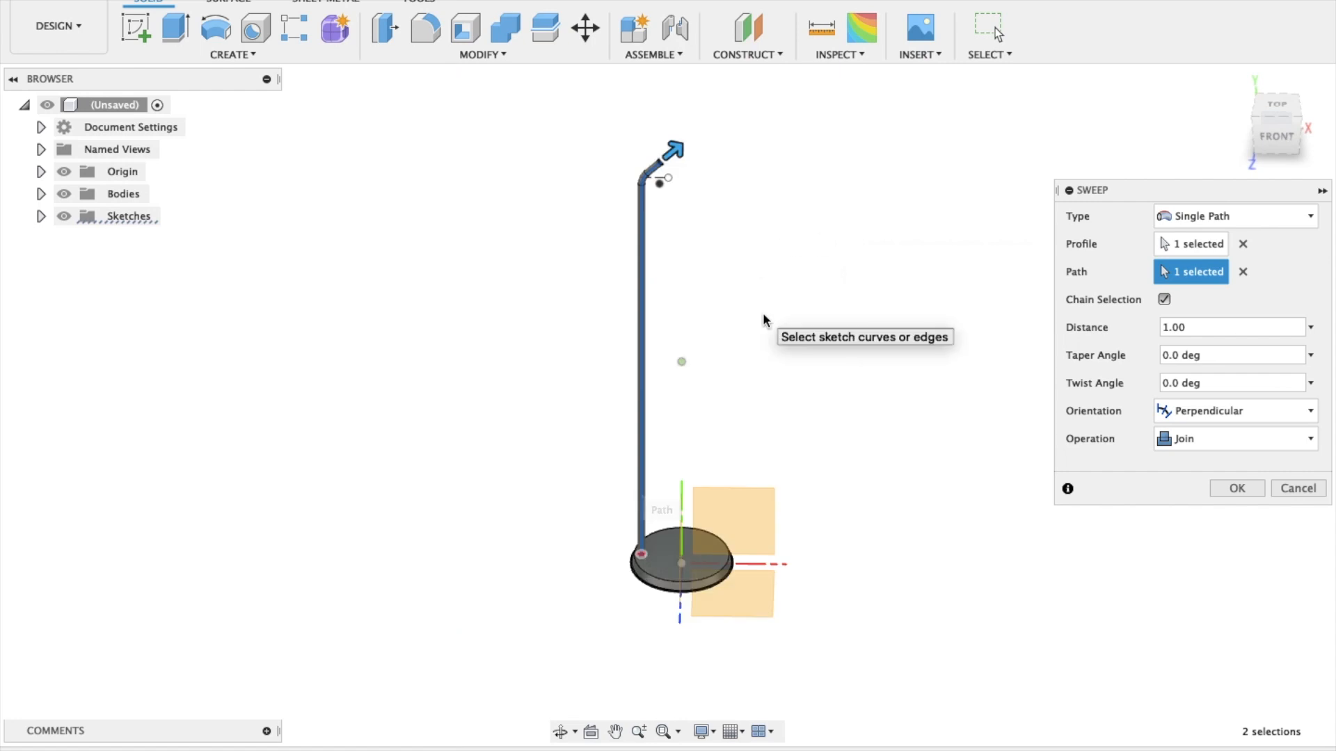
scroll(762, 312, "down", 3, "shift")
scroll(763, 312, "down", 3, "shift")
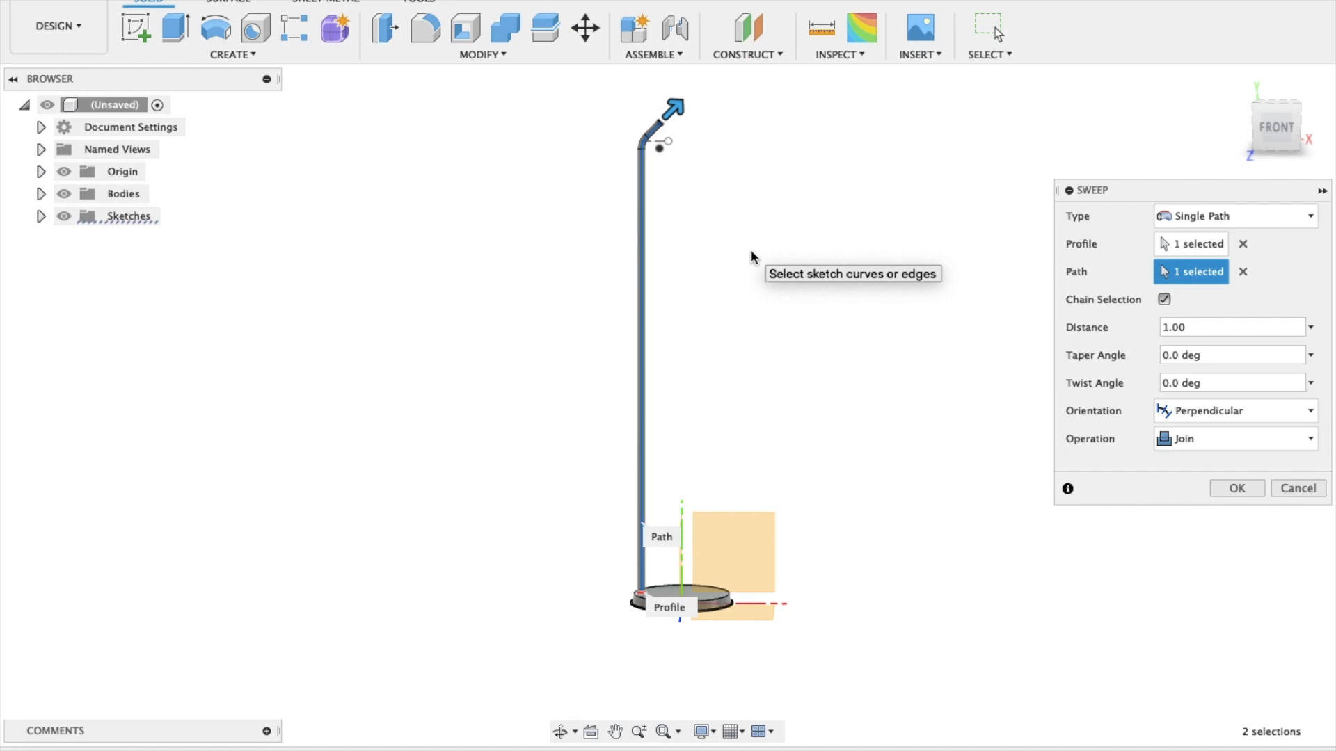
scroll(751, 254, "up", 5)
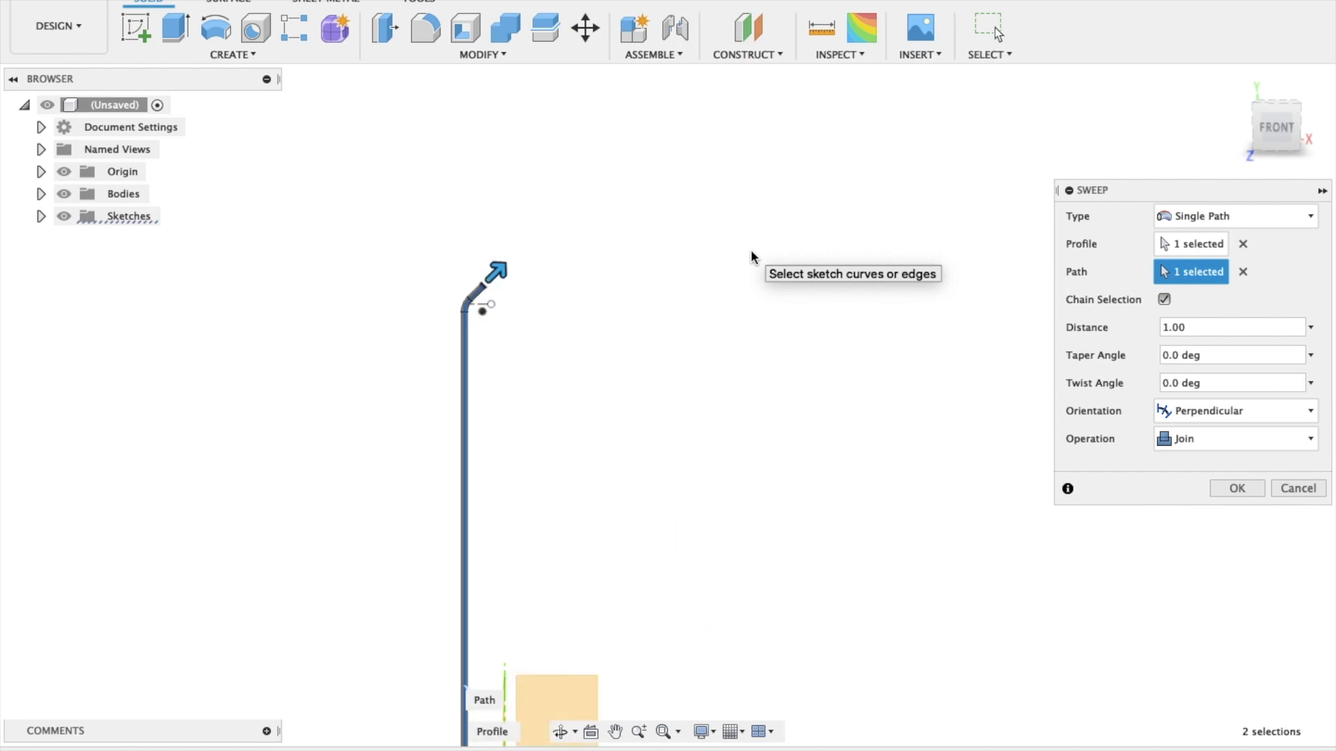
scroll(752, 254, "down", 5)
scroll(750, 249, "up", 5)
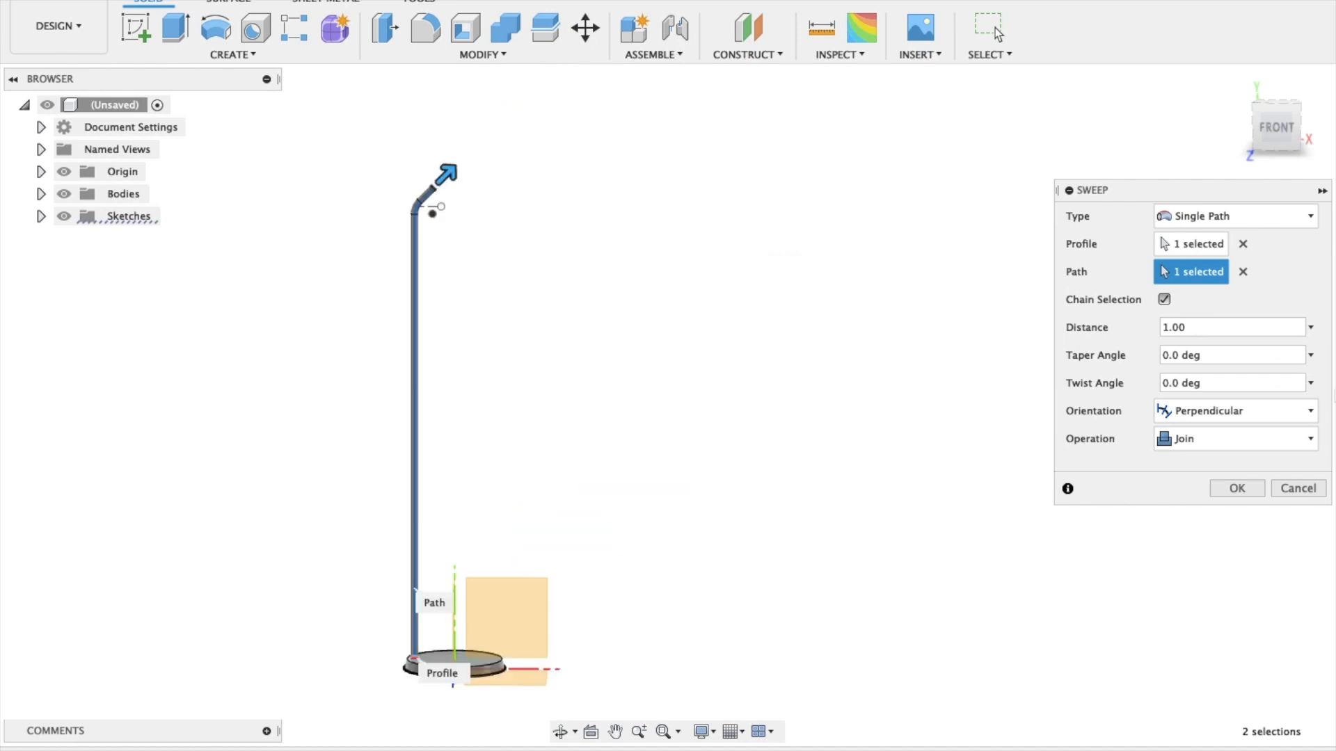
left_click(1302, 437)
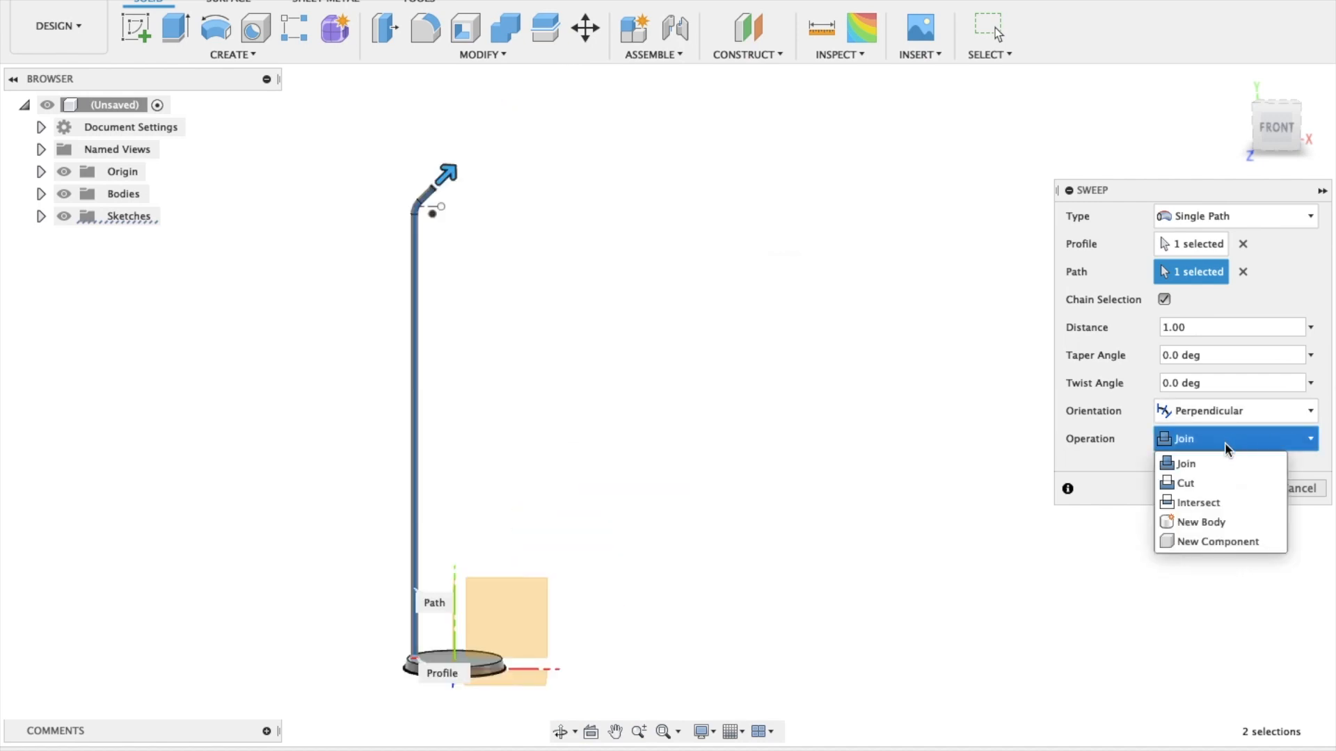
left_click(1196, 523)
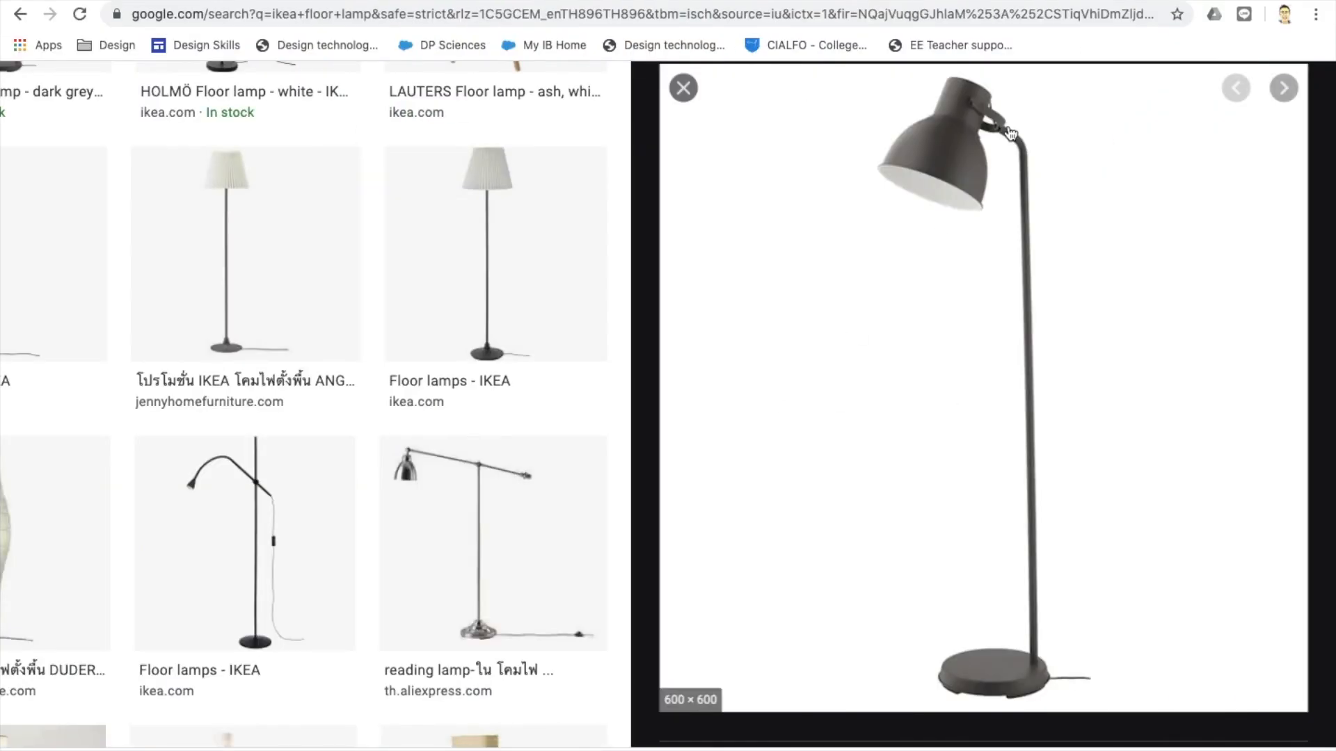
key("ctrl+Left")
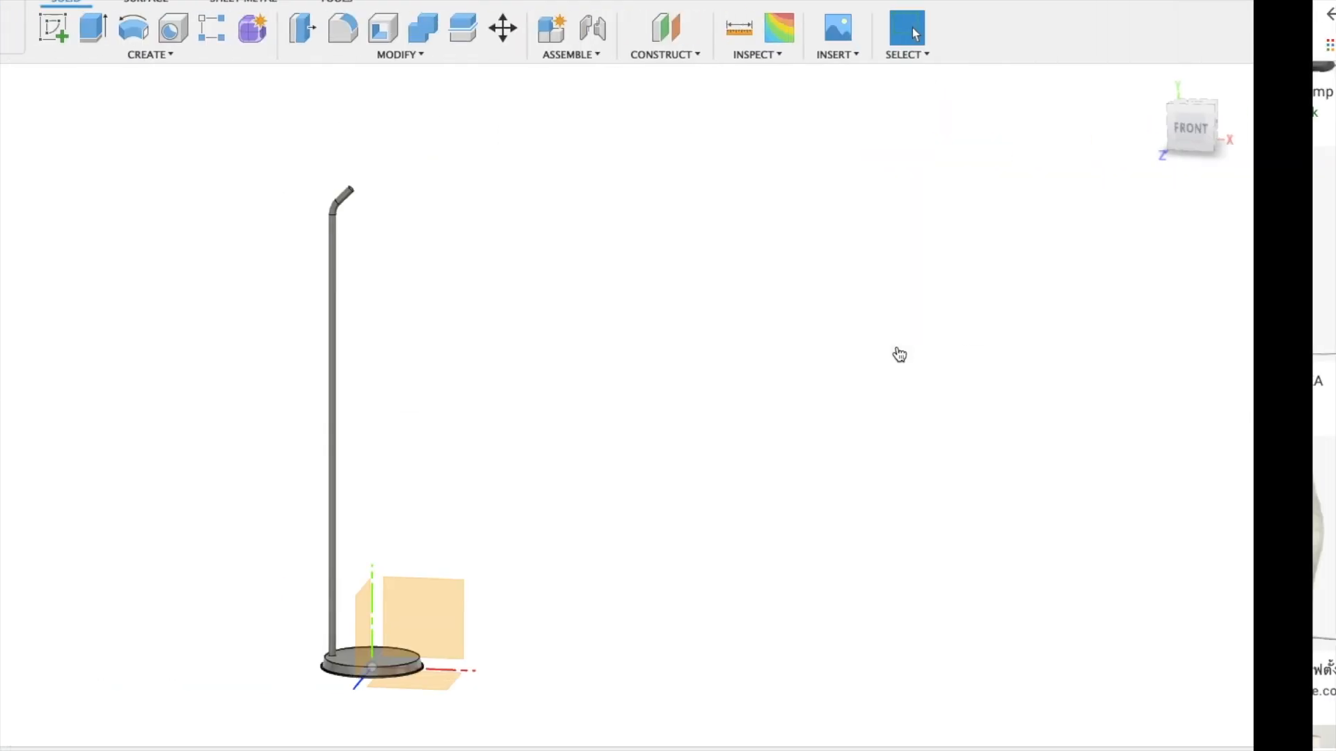
- Extend the pole's angled upper end by offsetting its circular end face outward about 42.5 mm with Press Pull
scroll(597, 286, "up", 5)
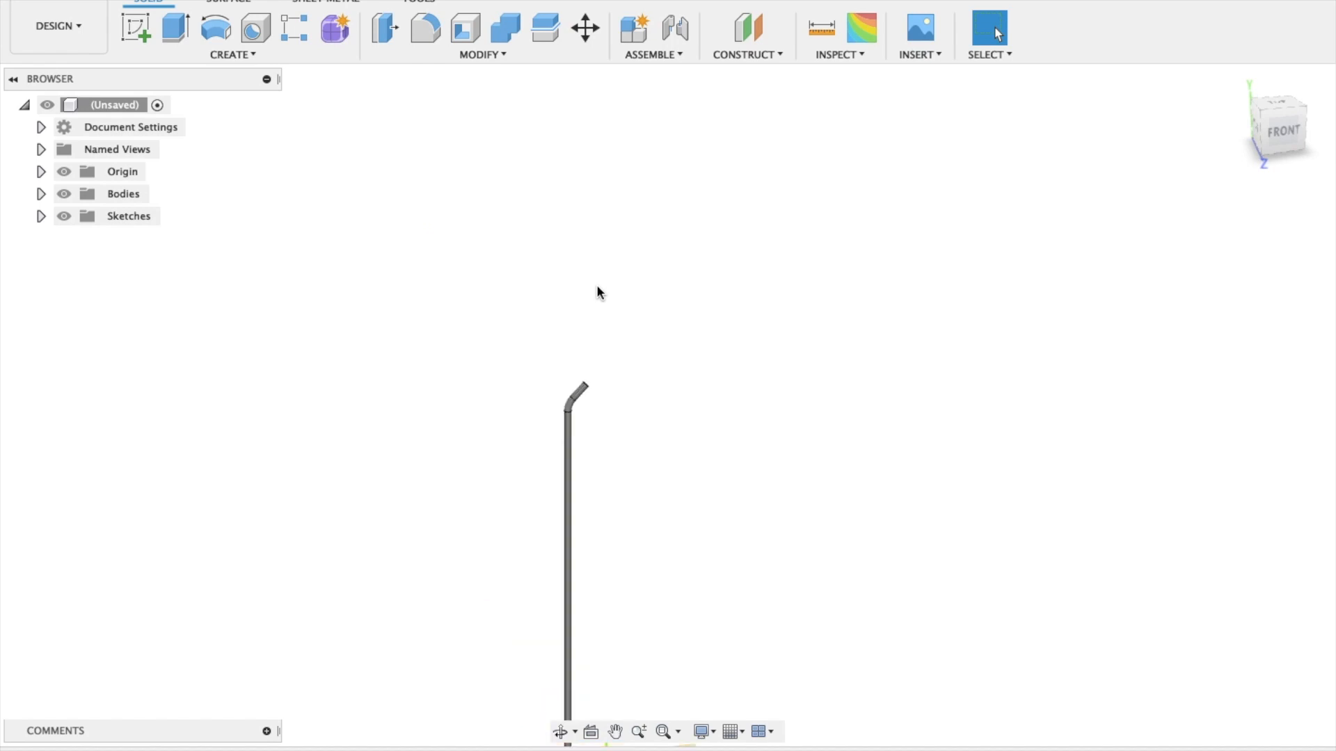
scroll(597, 286, "right", 2, "shift")
scroll(597, 285, "left", 4)
scroll(597, 286, "down", 3)
scroll(597, 287, "down", 5)
scroll(596, 286, "up", 5)
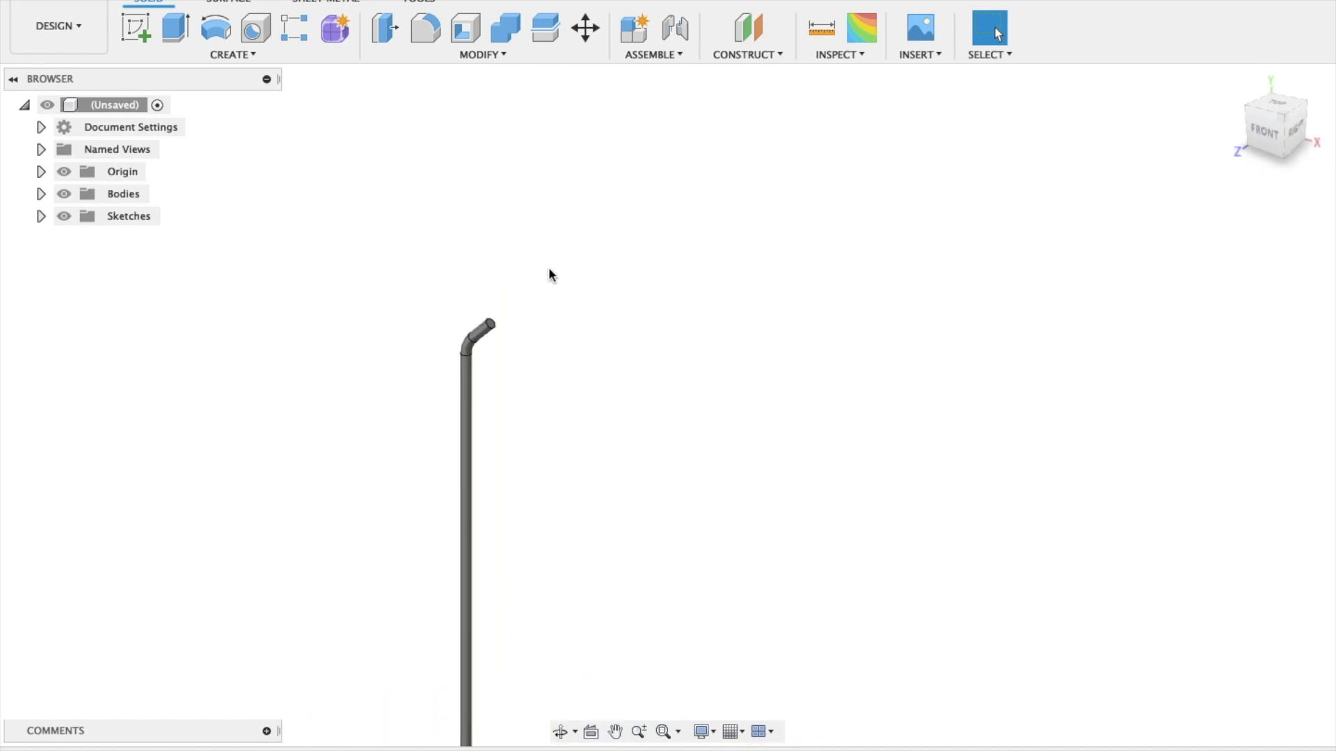
scroll(490, 328, "up", 5)
scroll(490, 329, "left", 3)
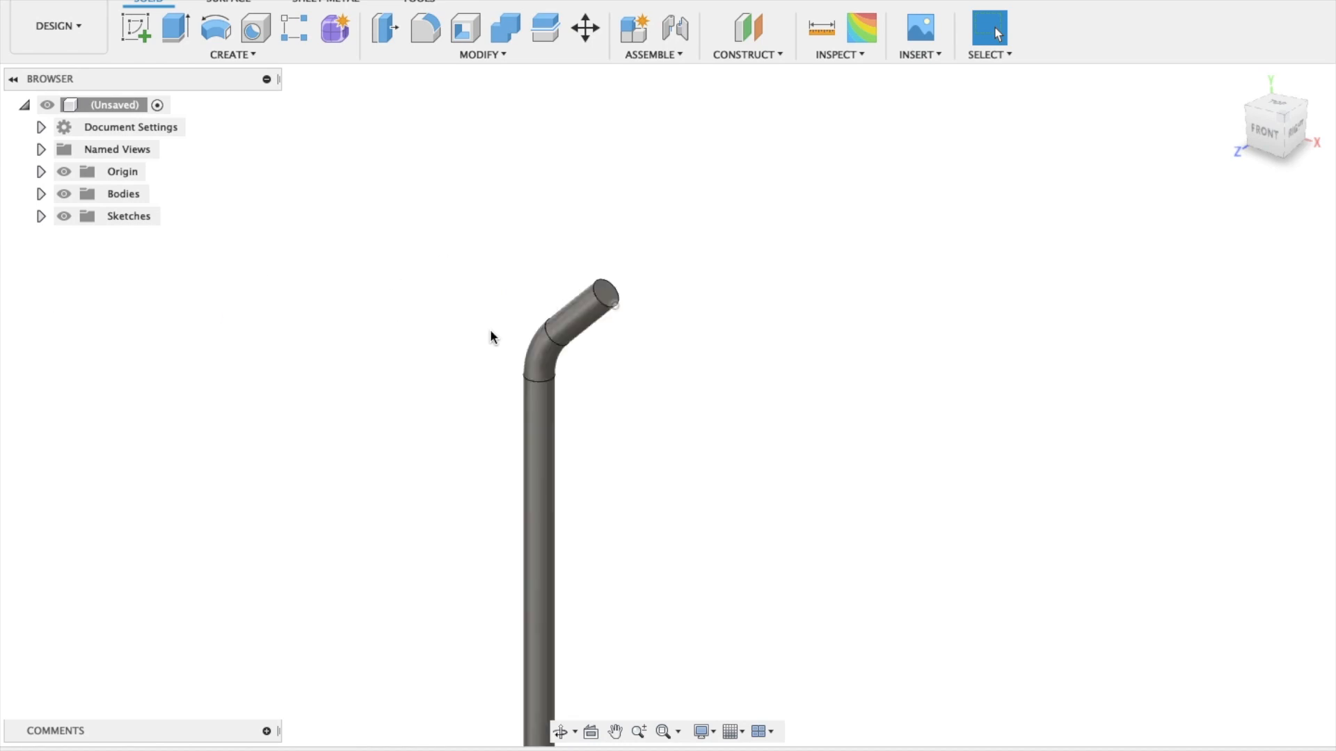
left_click(478, 55)
left_click(432, 73)
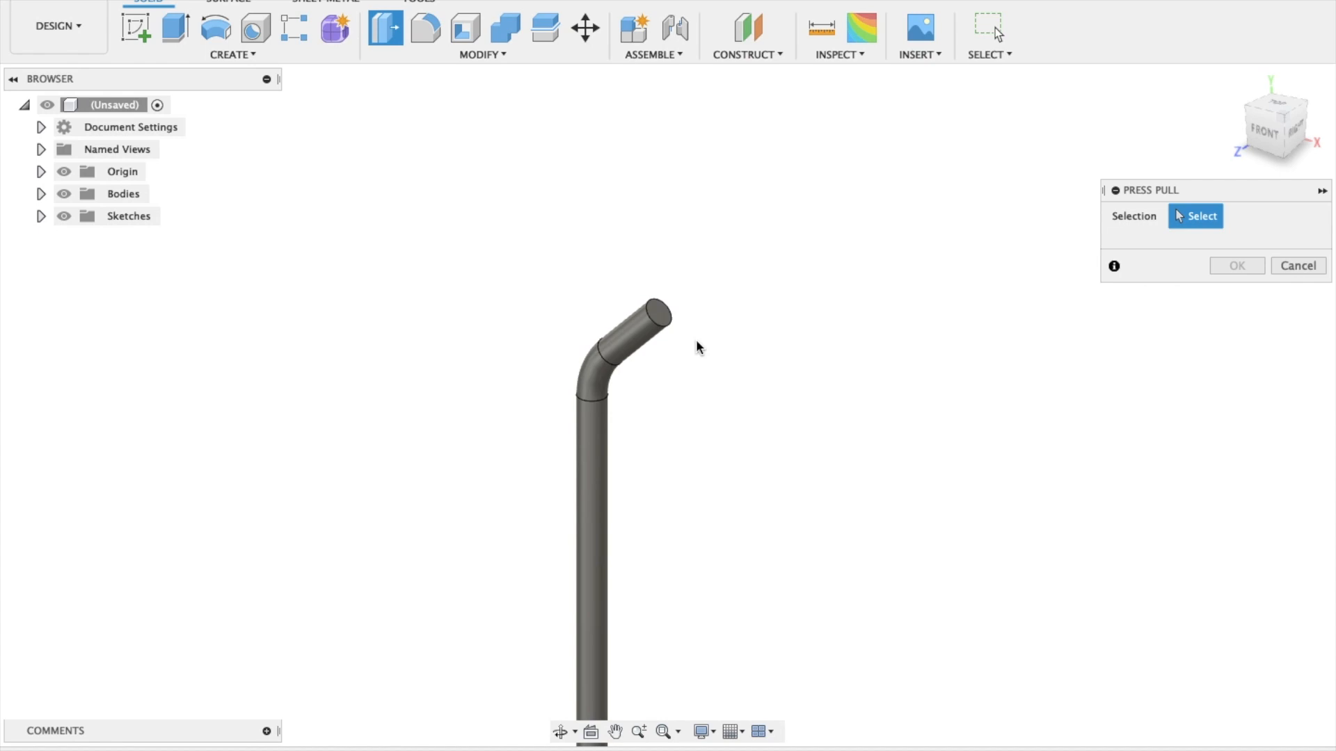
left_click(660, 312)
left_click_drag(670, 306, 708, 287)
mouse_move(1280, 145)
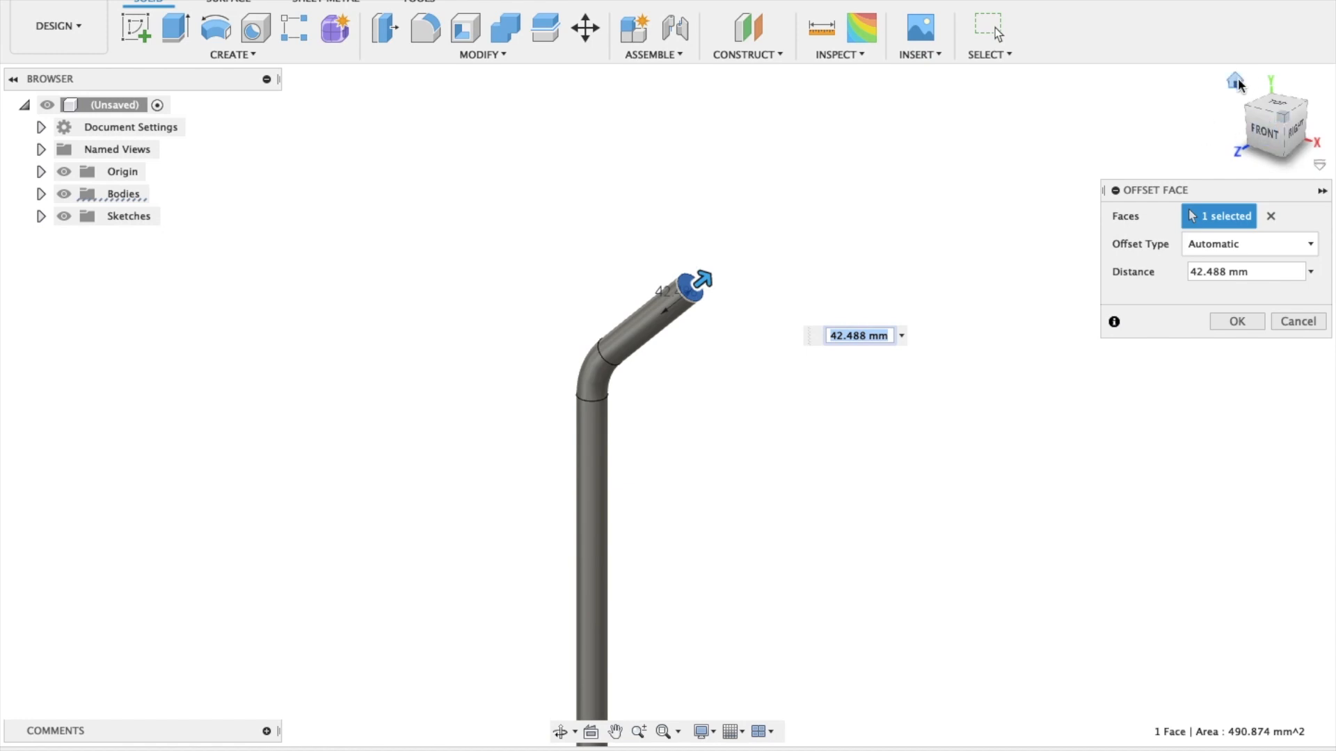
left_click(1235, 82)
left_click(1259, 133)
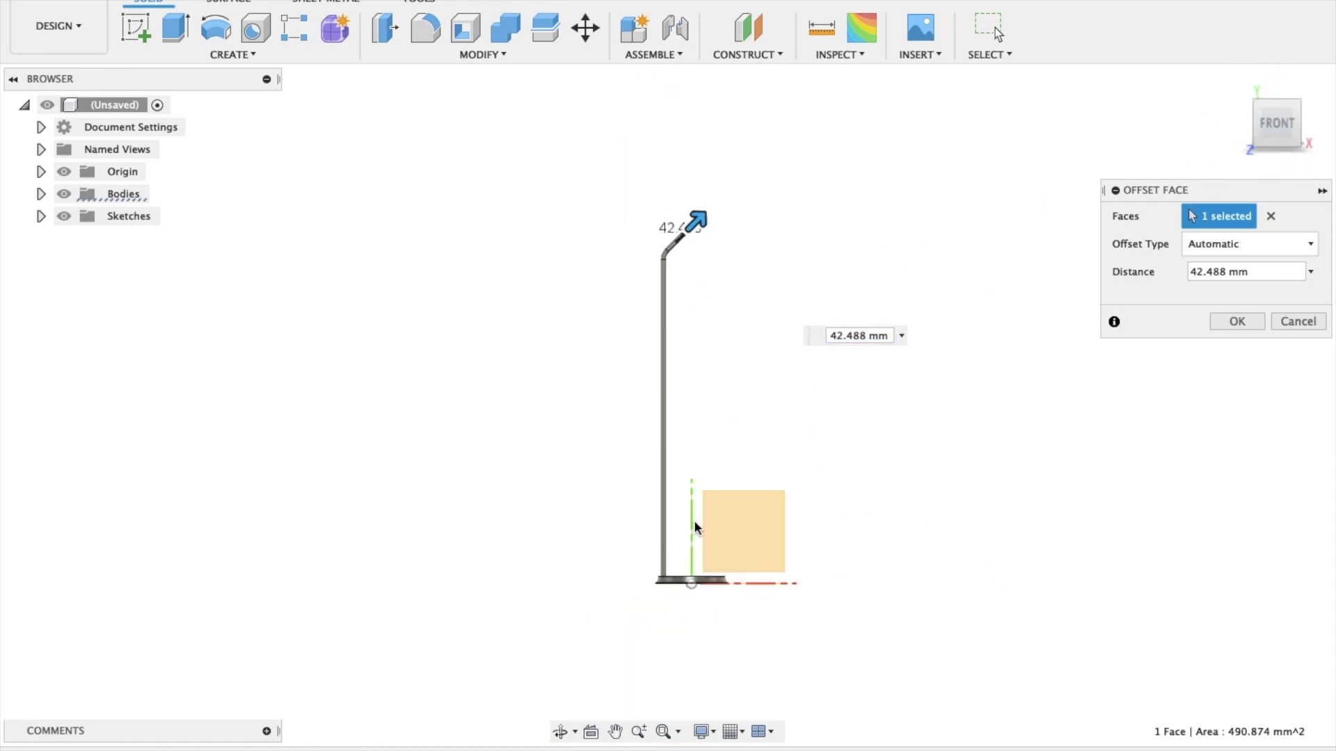
scroll(912, 510, "up", 3, "shift")
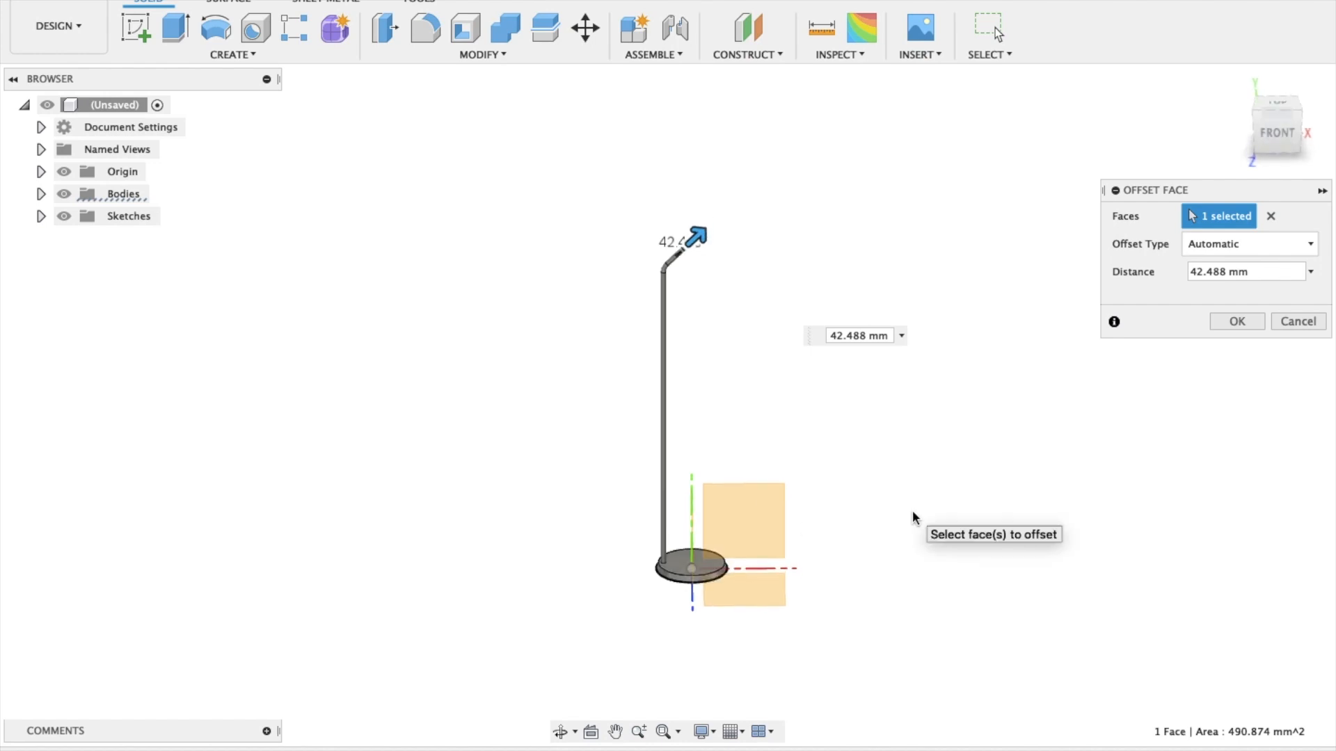
left_click(1237, 322)
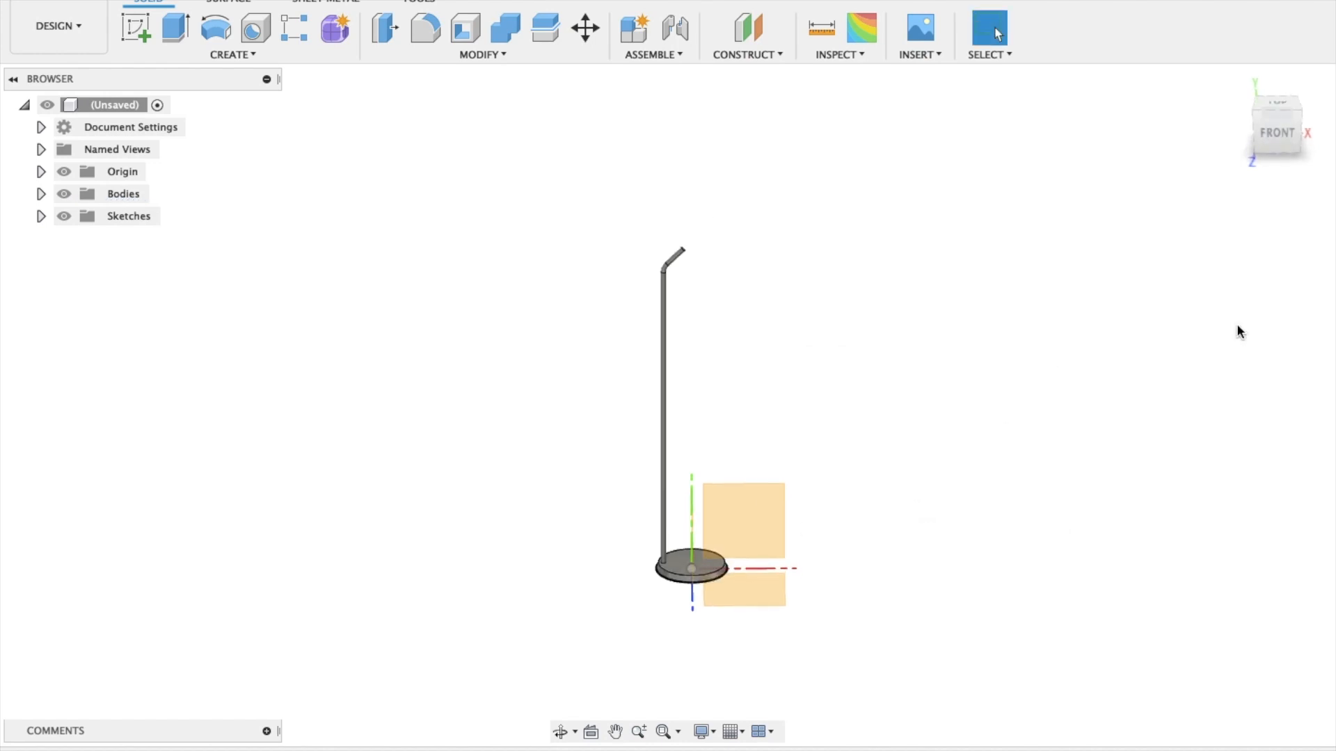
- Switch to the browser to examine the lamp head's joint on the reference photo, and return to the Fusion 360 model
key("ctrl+Right")
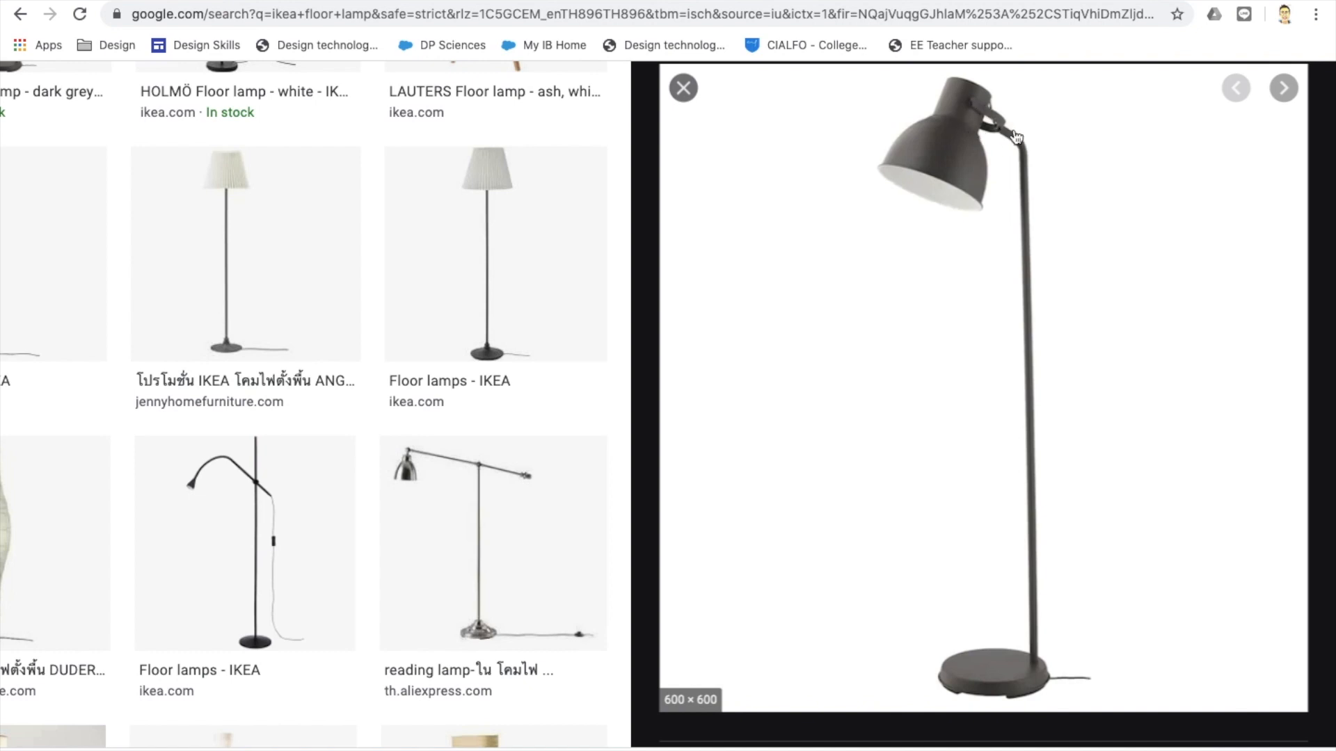
key("ctrl+Left")
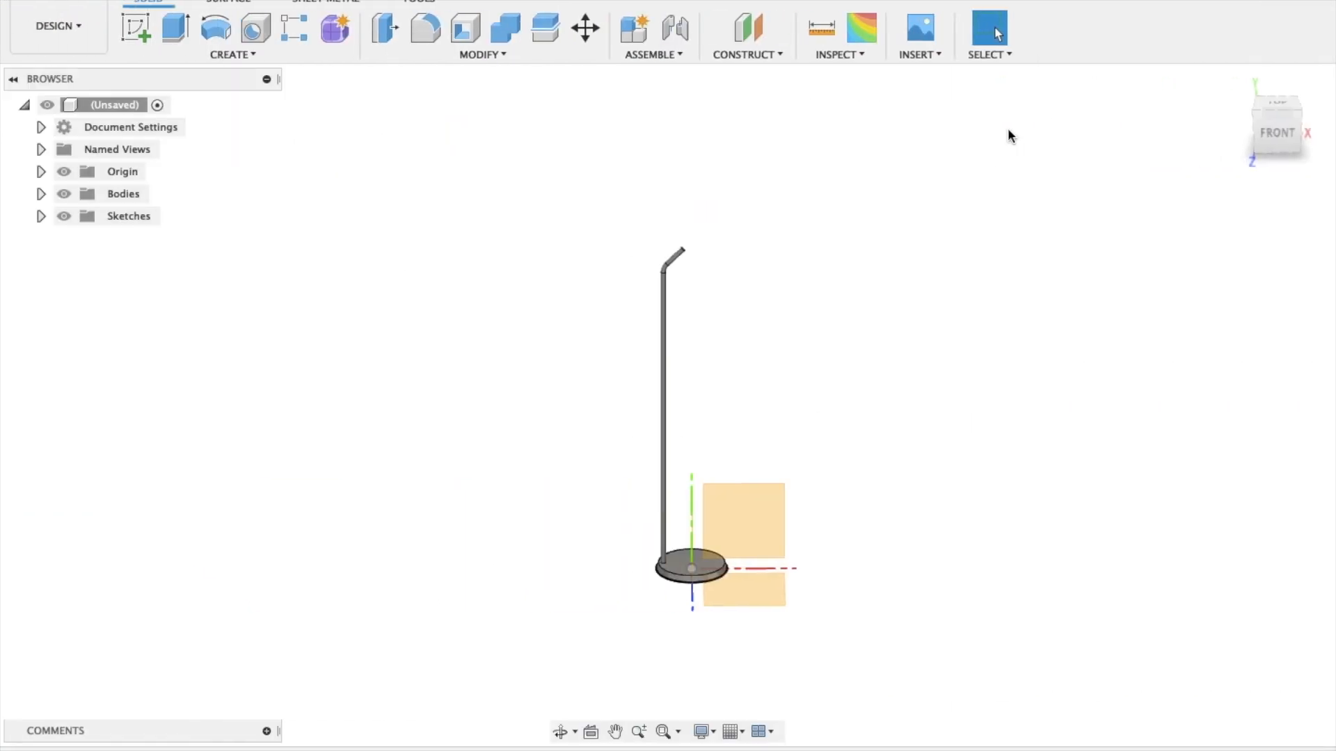